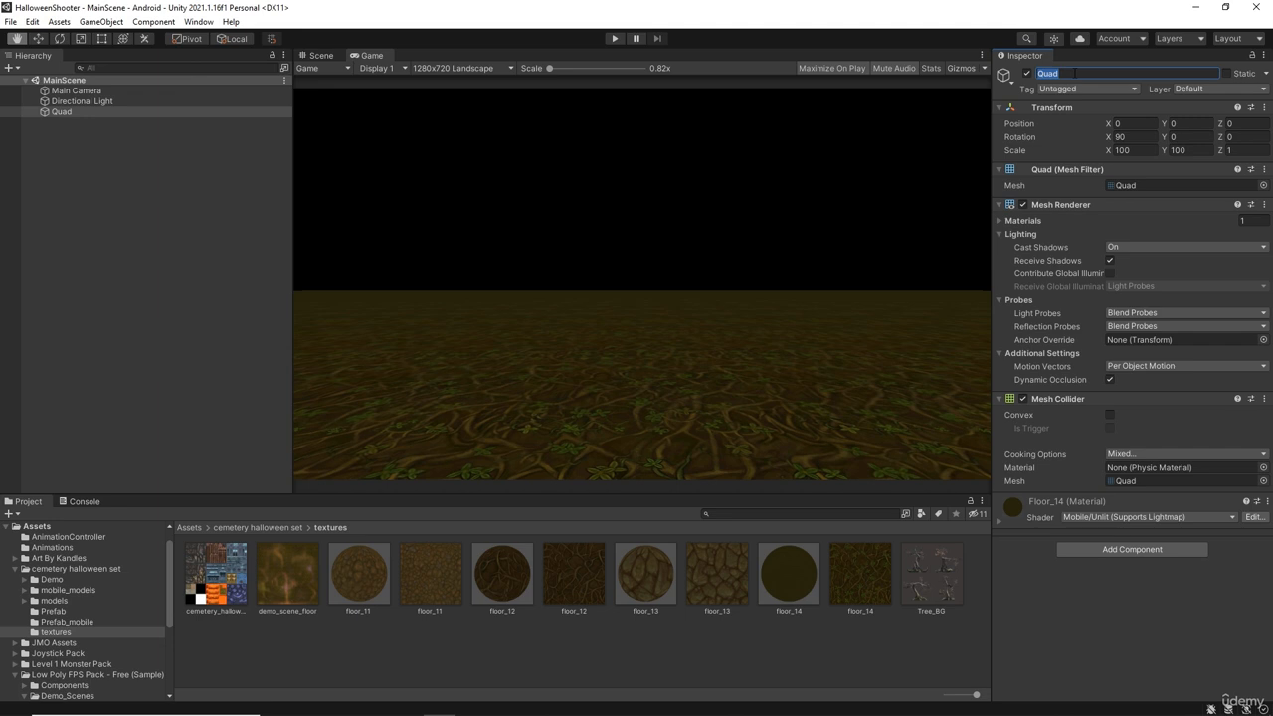
Rename the quad as Ground.
{"action": "type", "text": "Ground"}
{"action": "key", "text": "Return"}
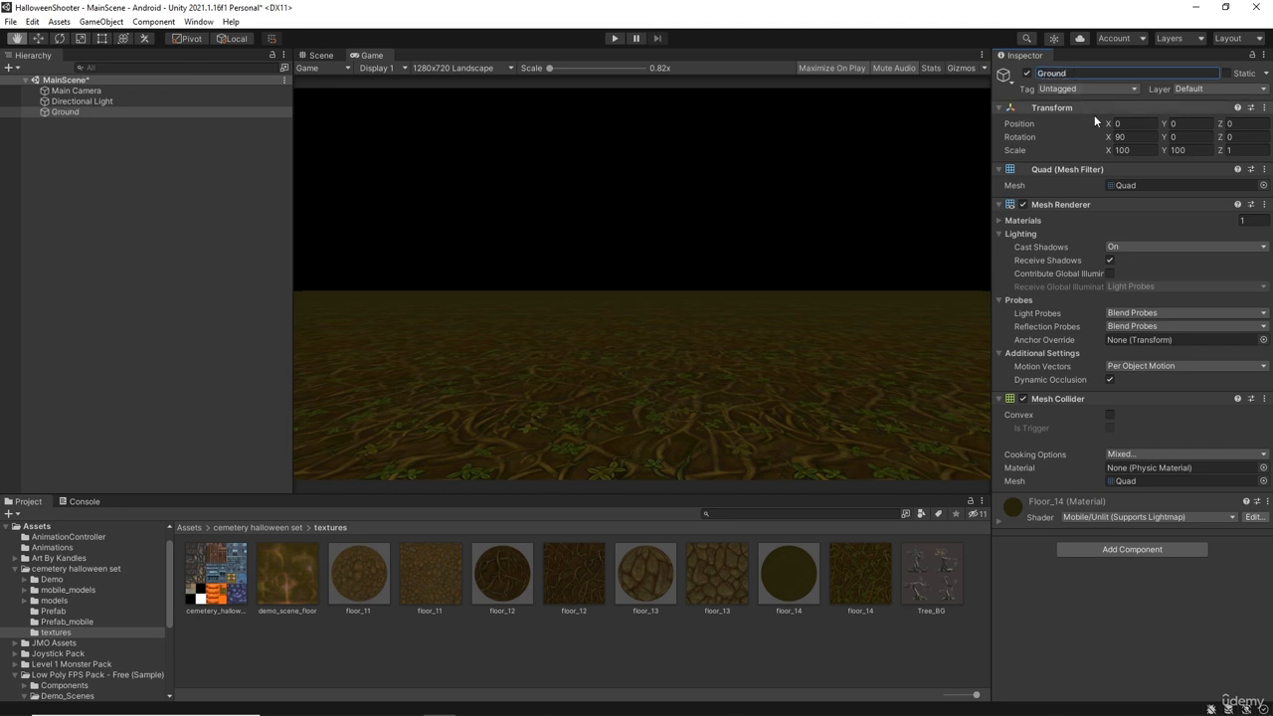
{"action": "left_click", "coordinate": [94, 144]}
Open the Prefab_mobile folder of the cemetery halloween set with more room for its assets, and show the Scene view of the ground.
{"action": "left_click", "coordinate": [233, 528]}
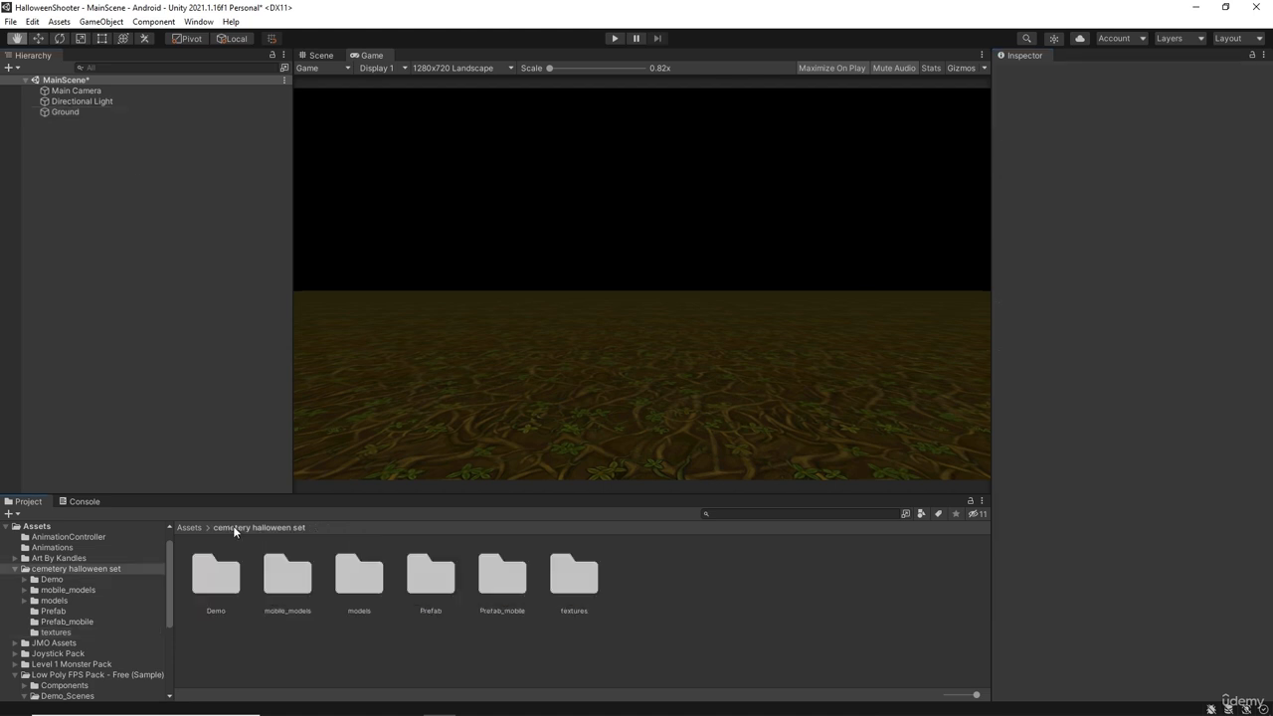
{"action": "double_click", "coordinate": [504, 588]}
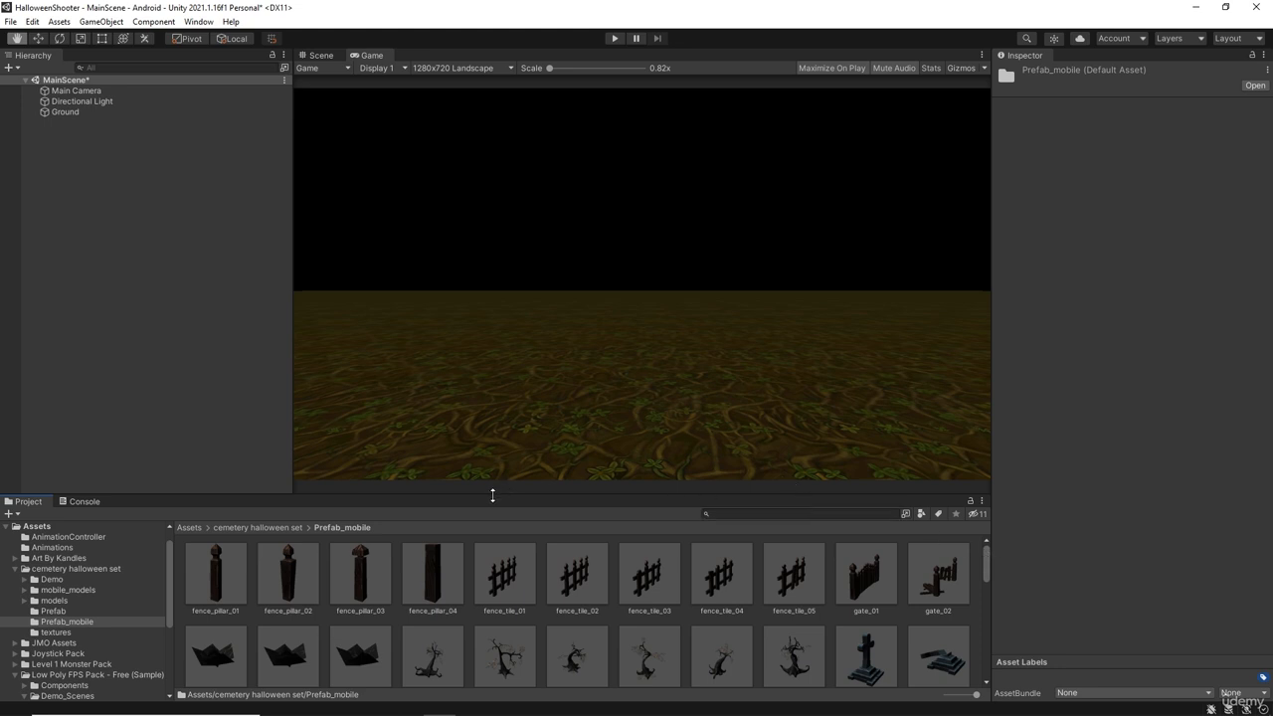
{"action": "left_click_drag", "start_coordinate": [492, 495], "coordinate": [519, 335]}
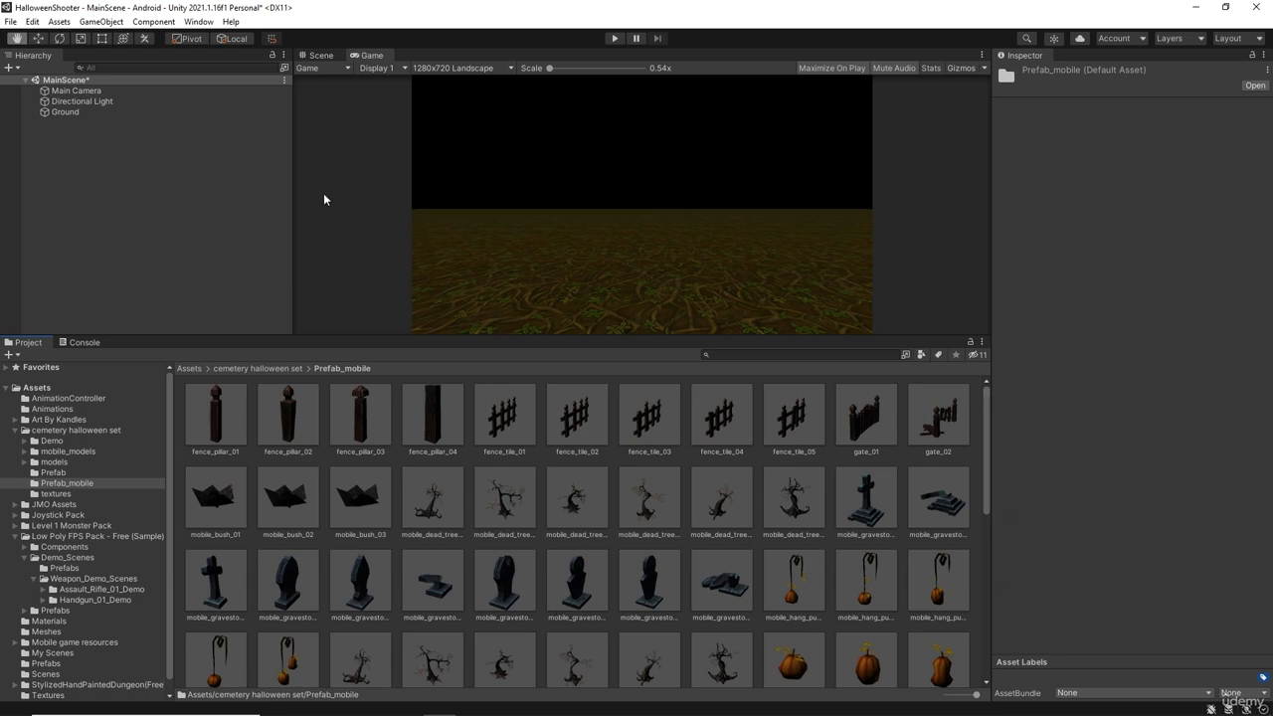
{"action": "left_click", "coordinate": [318, 54]}
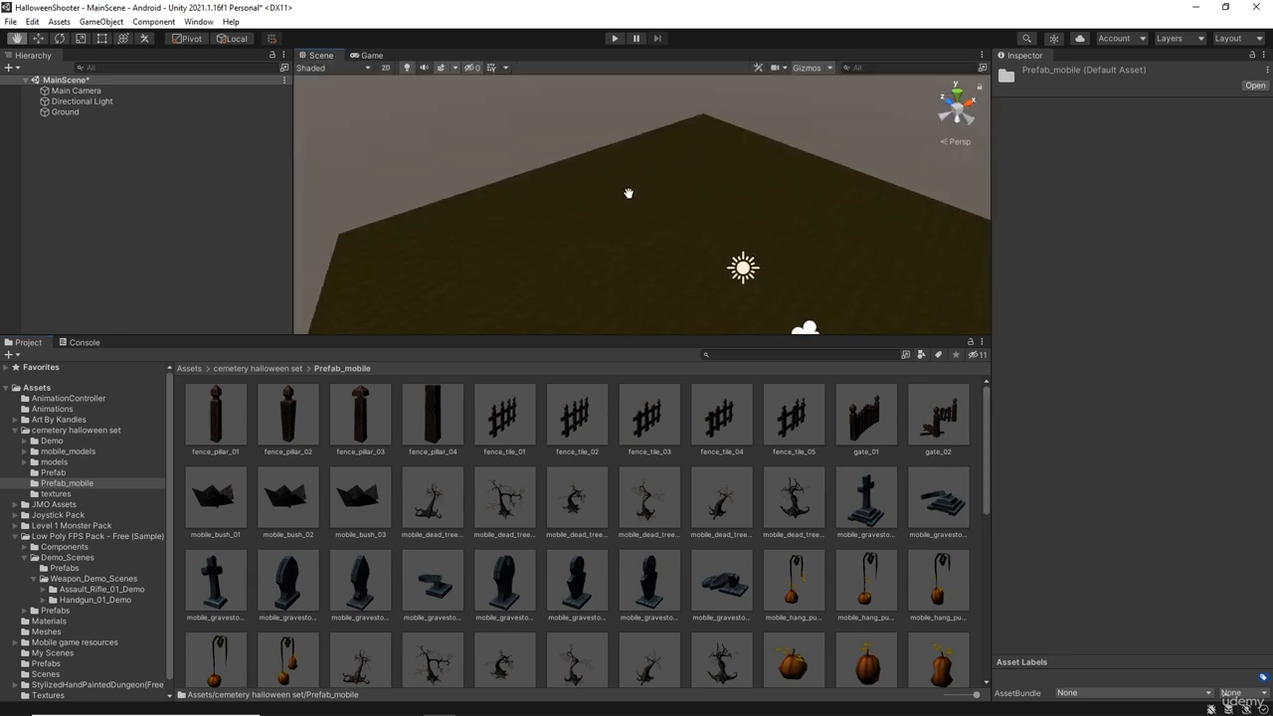
{"action": "left_click_drag", "start_coordinate": [628, 193], "coordinate": [594, 149]}
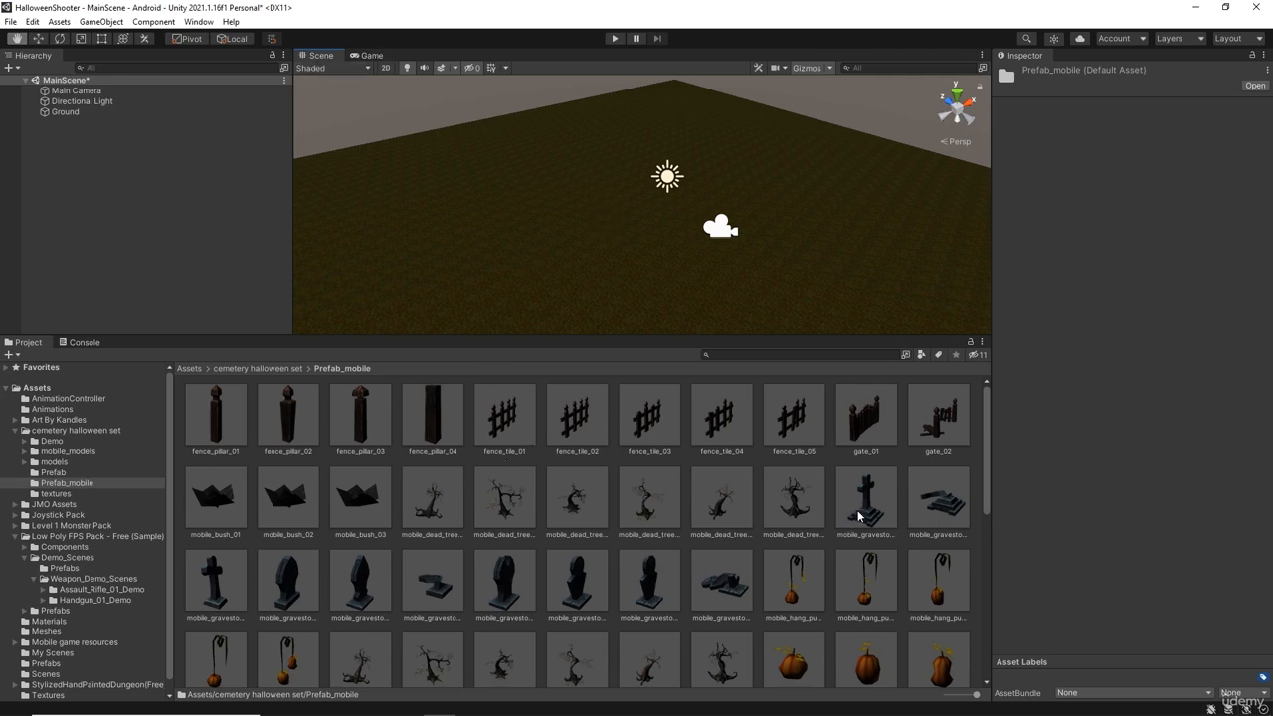
Place the prefabs mobile_gravestone_01, 02, 03, 04 and 08 on the ground around the area beside the camera.
{"action": "left_click_drag", "start_coordinate": [864, 516], "coordinate": [529, 218]}
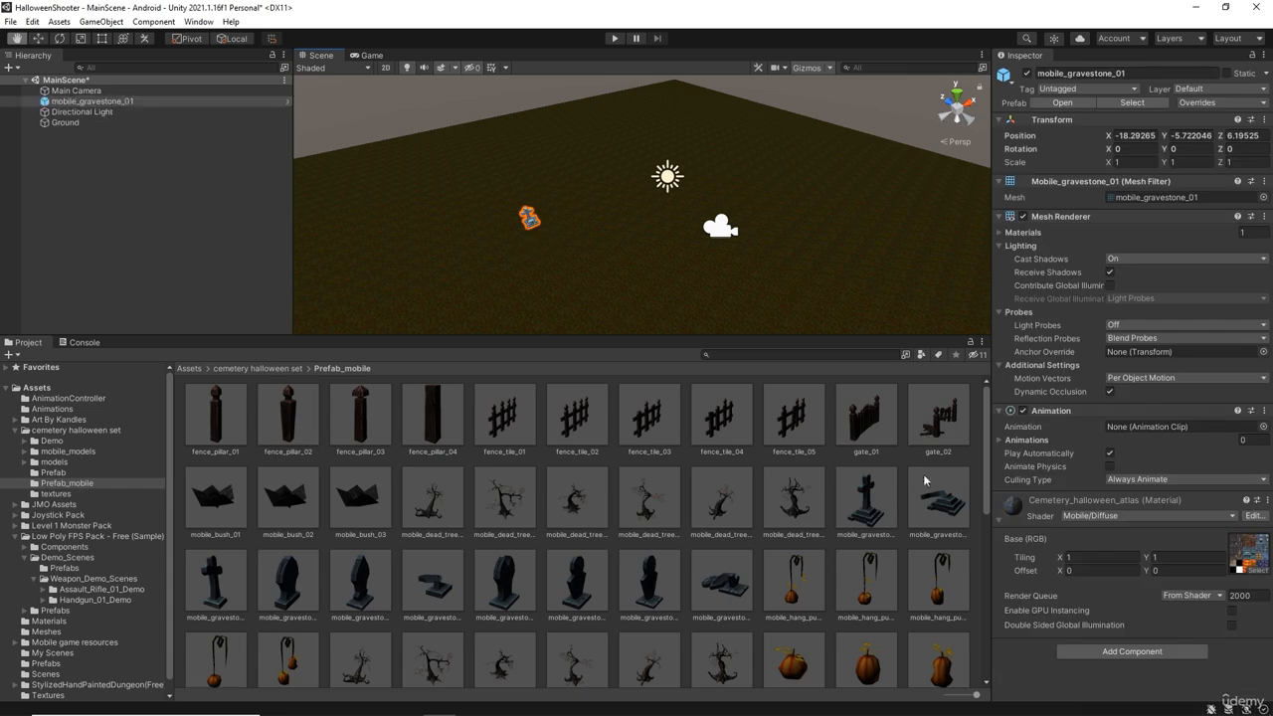
{"action": "left_click_drag", "start_coordinate": [945, 510], "coordinate": [527, 266]}
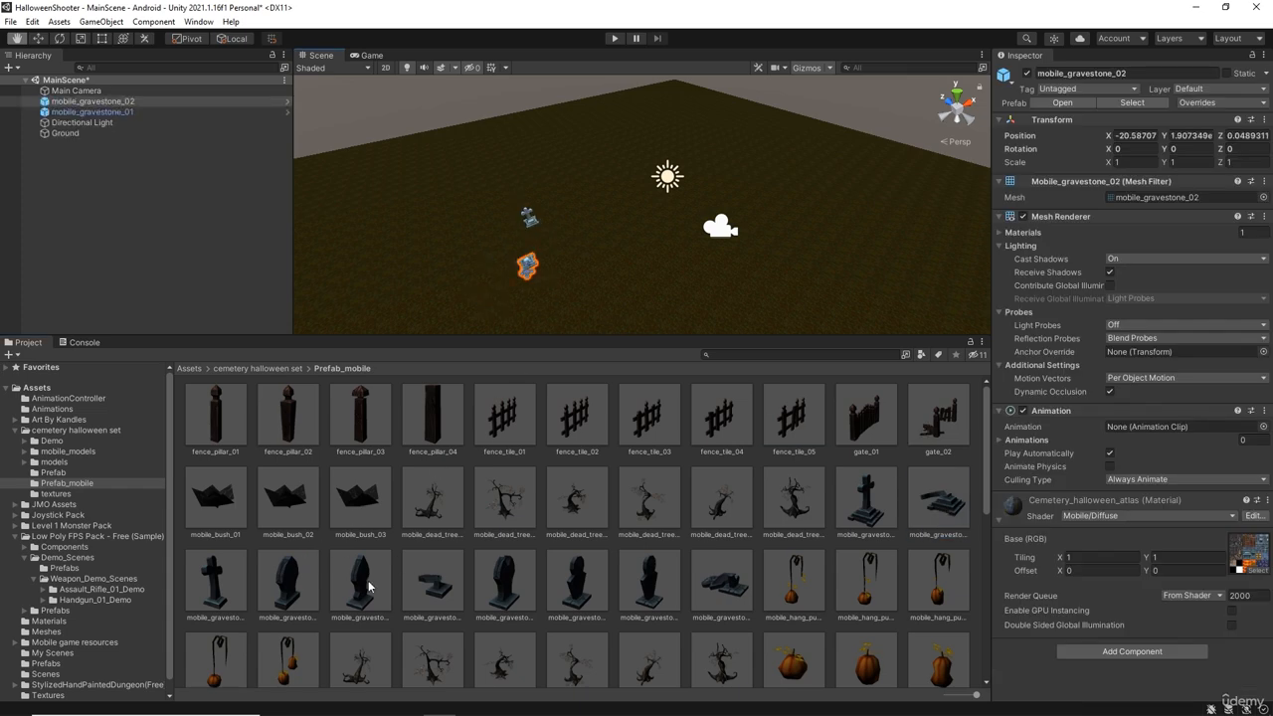
{"action": "left_click_drag", "start_coordinate": [217, 590], "coordinate": [587, 195]}
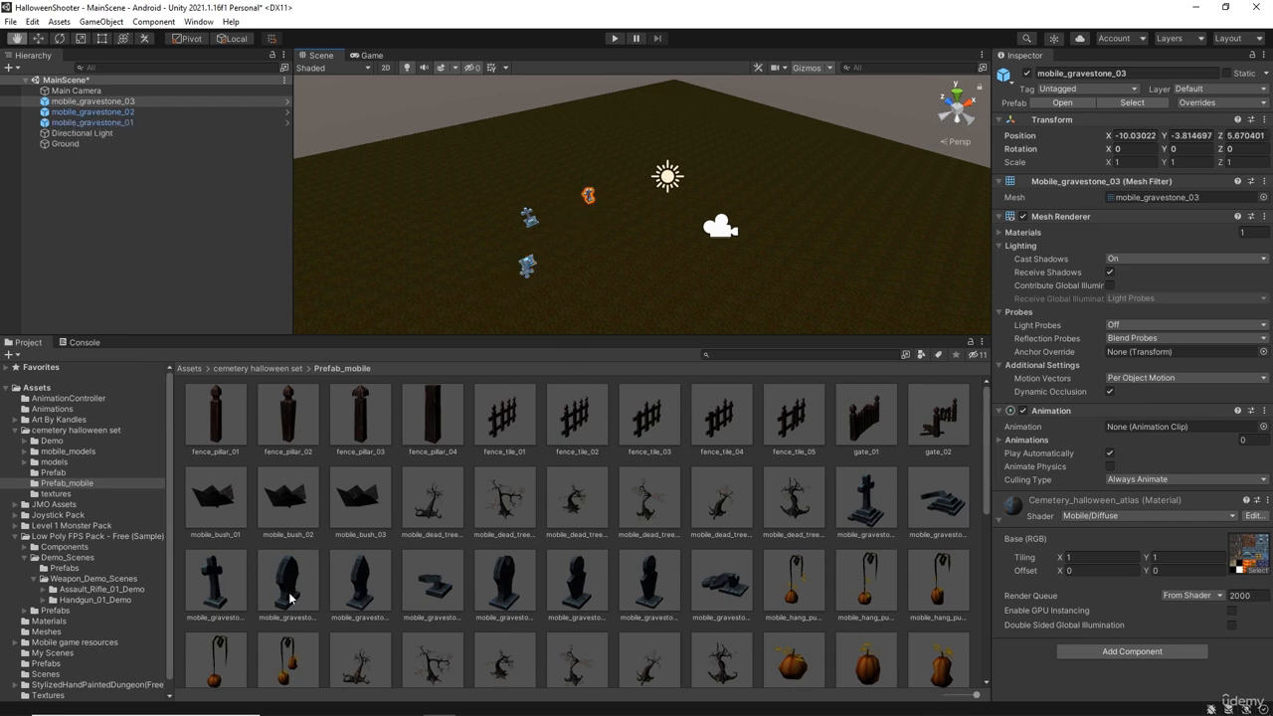
{"action": "left_click_drag", "start_coordinate": [289, 596], "coordinate": [617, 211]}
{"action": "left_click_drag", "start_coordinate": [584, 602], "coordinate": [593, 235]}
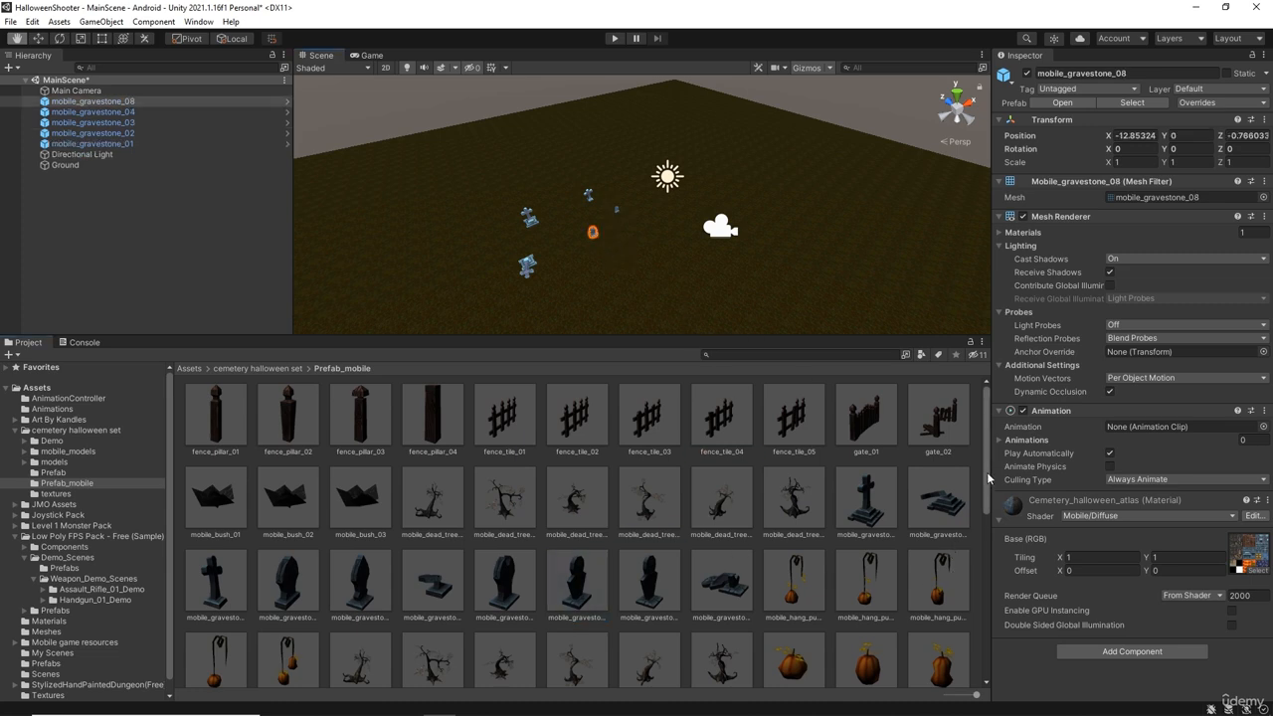
Add the prefabs mobile_skull_02, mobile_tomb, mobile_zombie_hand_07 and Tree01_BG to the scene around the gravestones.
{"action": "left_click_drag", "start_coordinate": [987, 467], "coordinate": [988, 586]}
{"action": "left_click_drag", "start_coordinate": [360, 573], "coordinate": [569, 273]}
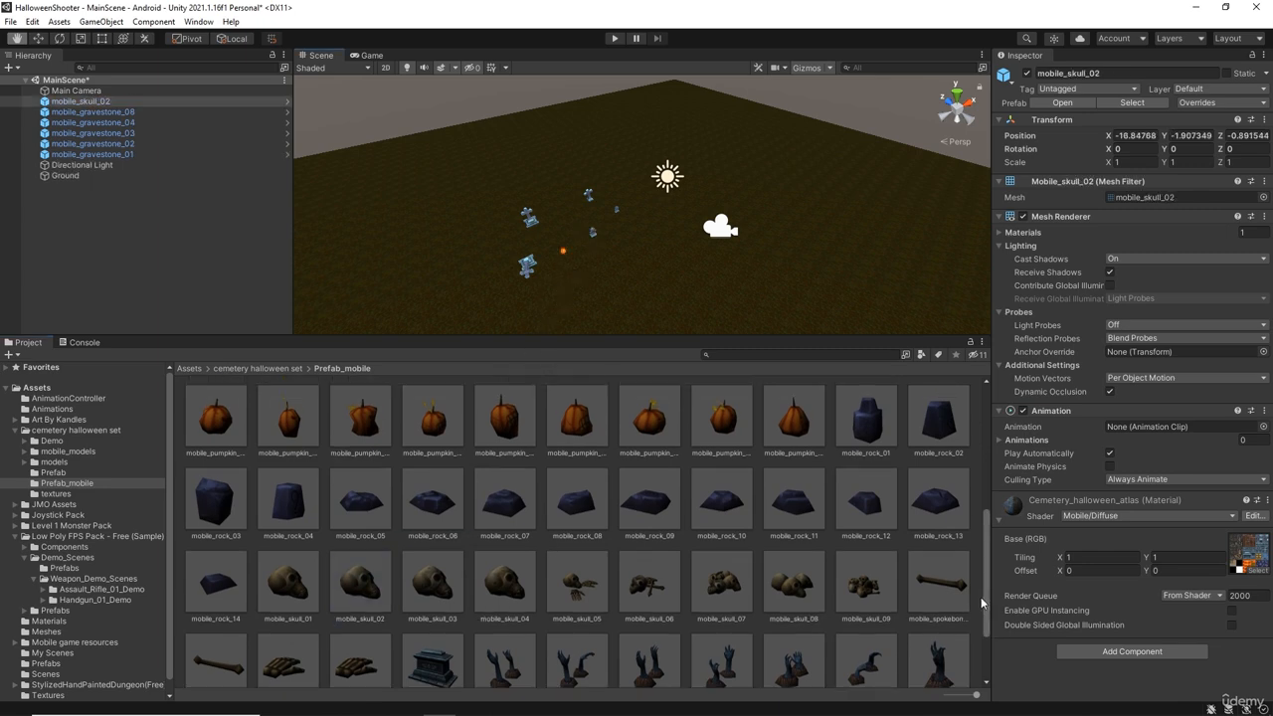
{"action": "left_click_drag", "start_coordinate": [987, 583], "coordinate": [990, 645]}
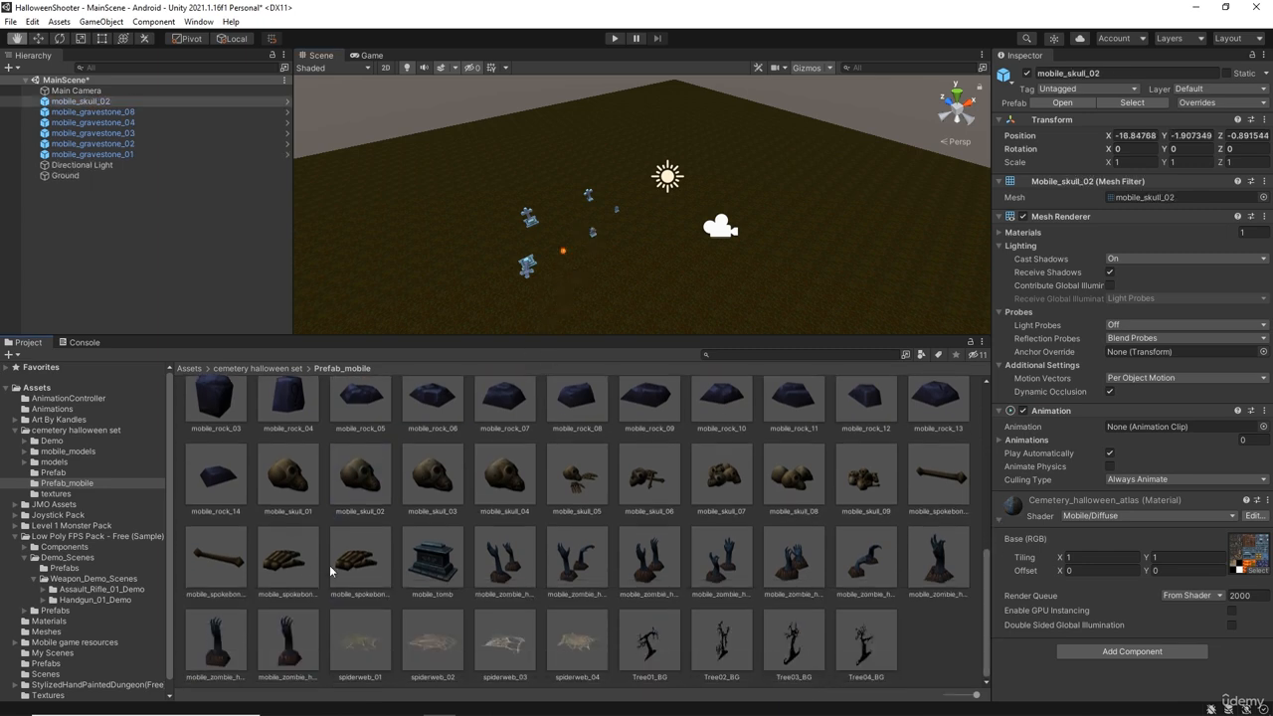
{"action": "left_click_drag", "start_coordinate": [441, 568], "coordinate": [649, 221]}
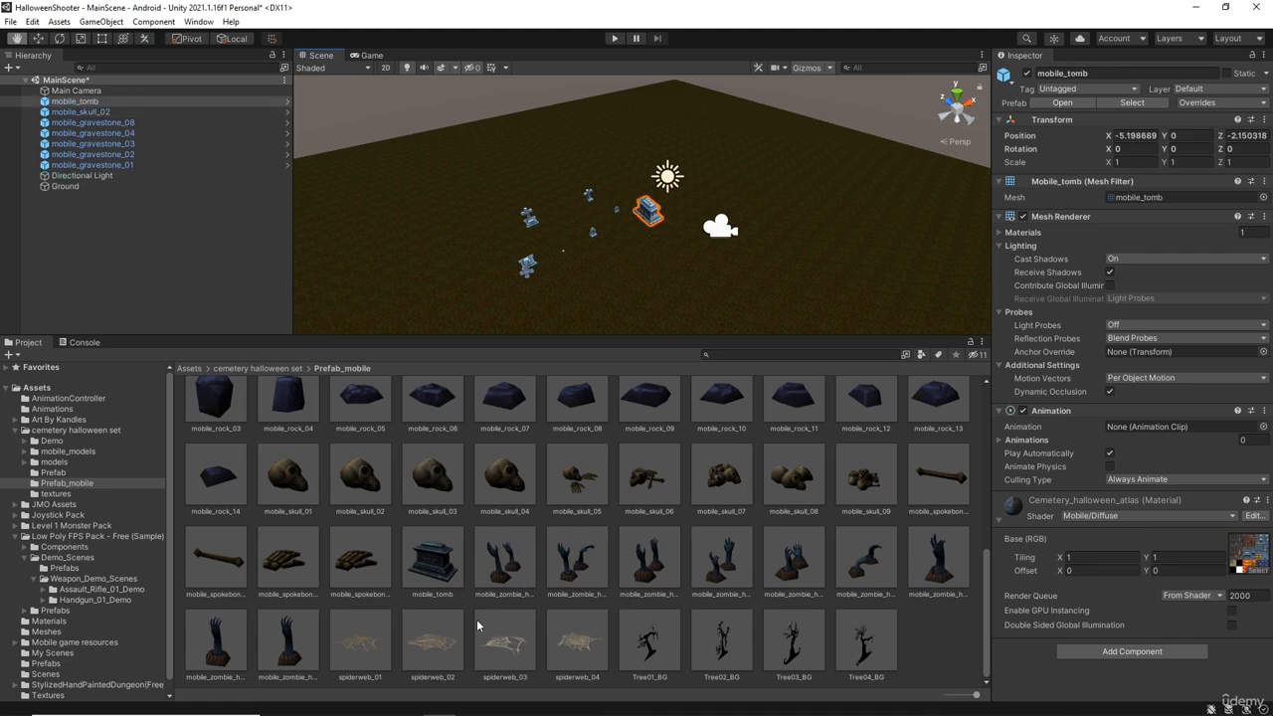
{"action": "left_click_drag", "start_coordinate": [945, 571], "coordinate": [574, 260]}
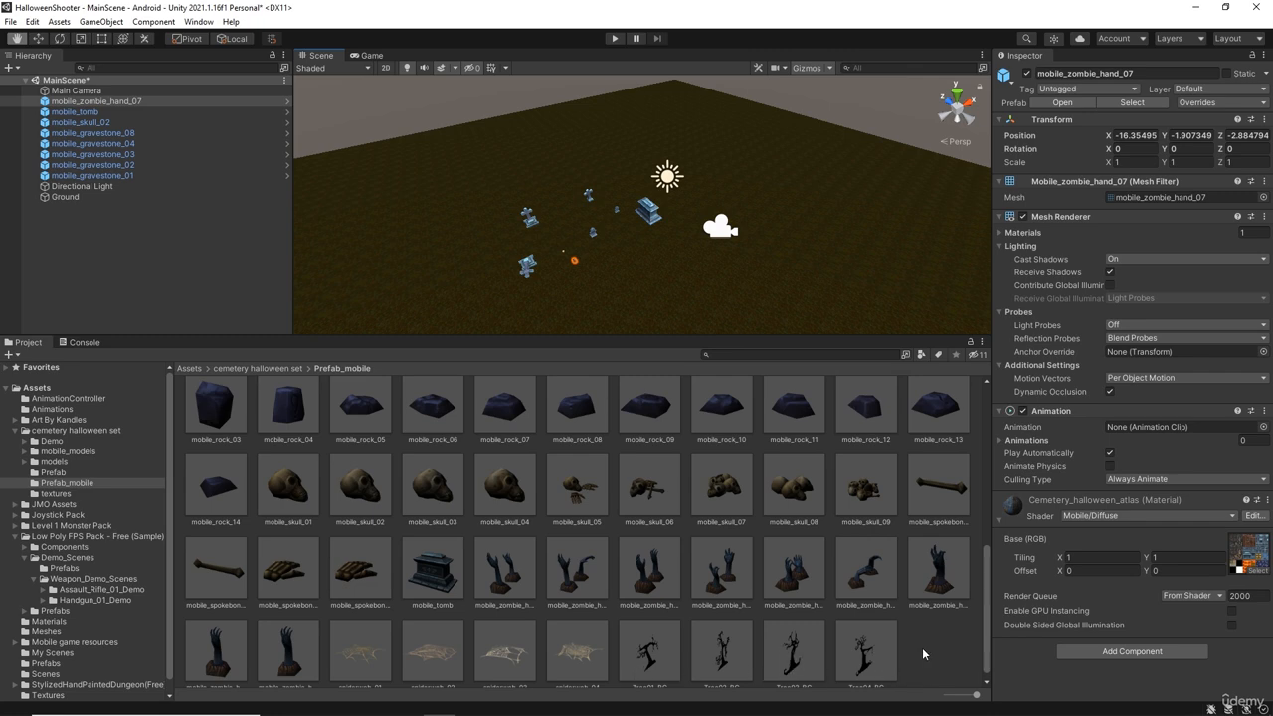
{"action": "scroll", "coordinate": [922, 647], "scroll_direction": "down", "scroll_amount": 1}
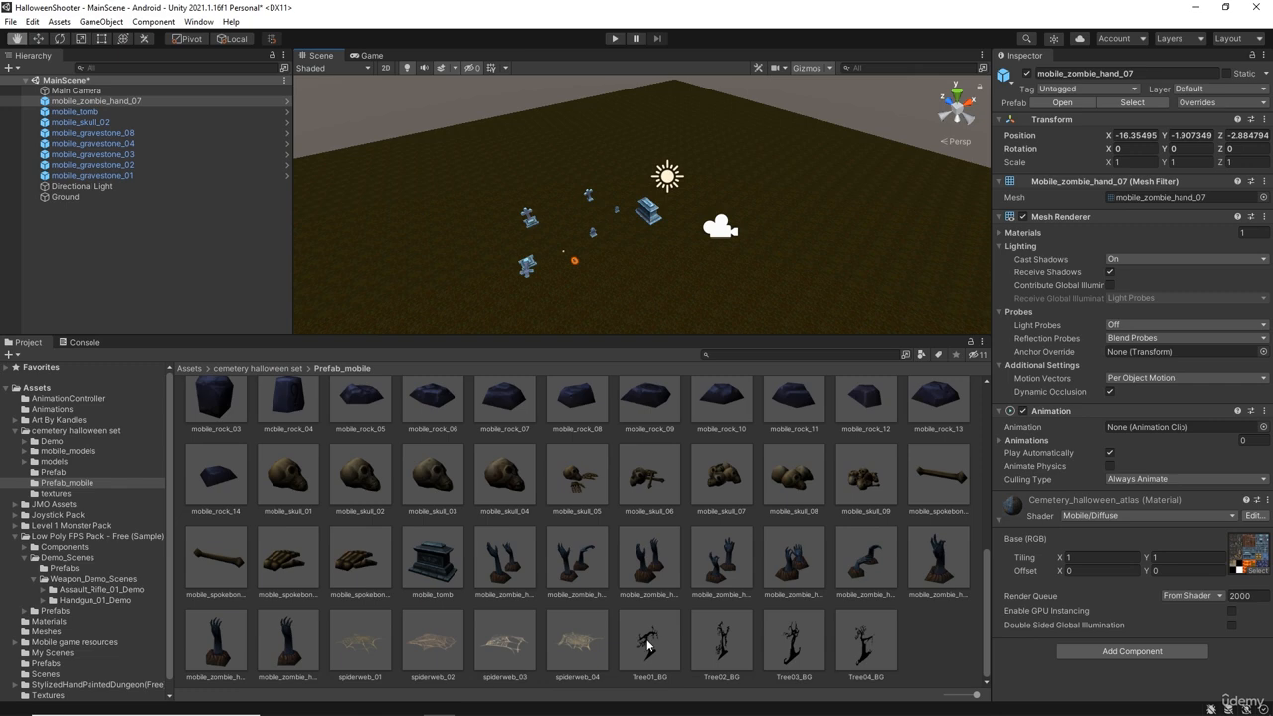
{"action": "left_click_drag", "start_coordinate": [648, 654], "coordinate": [496, 206]}
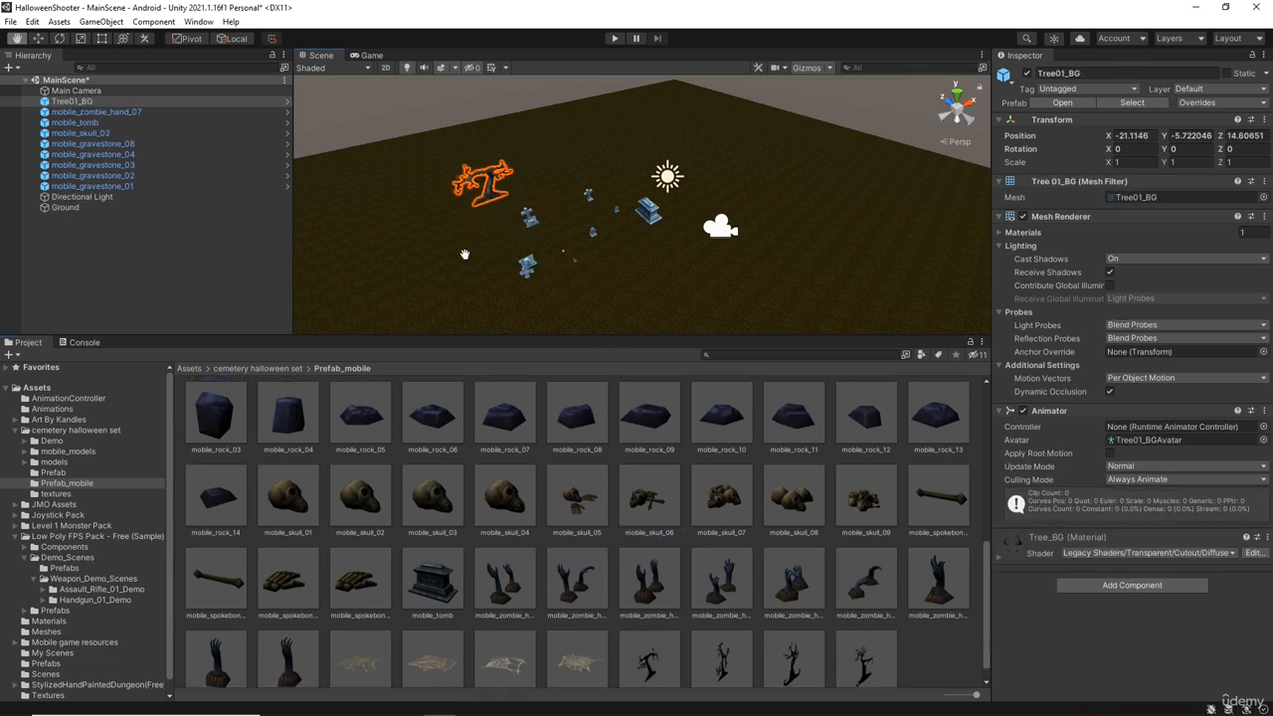
{"action": "left_click", "coordinate": [153, 267]}
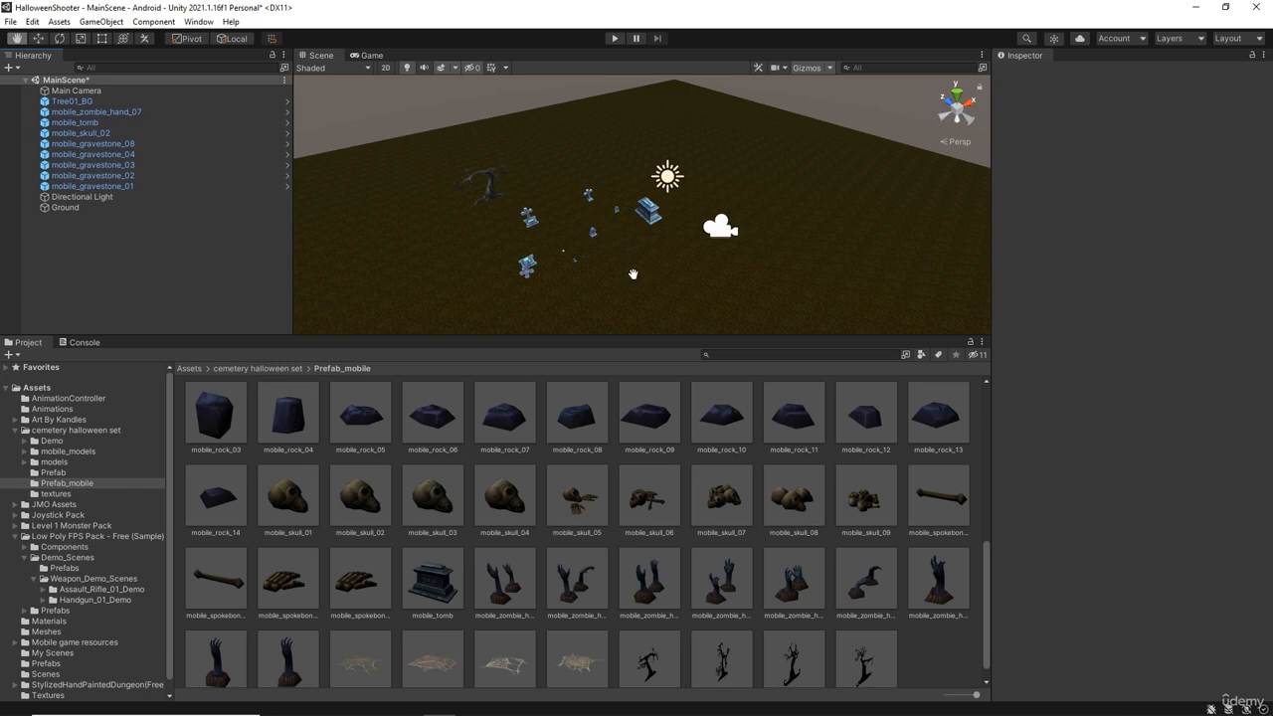
Enlarge the viewport area over the asset browser and check the placed props through the game camera.
{"action": "scroll", "coordinate": [633, 273], "scroll_direction": "up", "scroll_amount": 2}
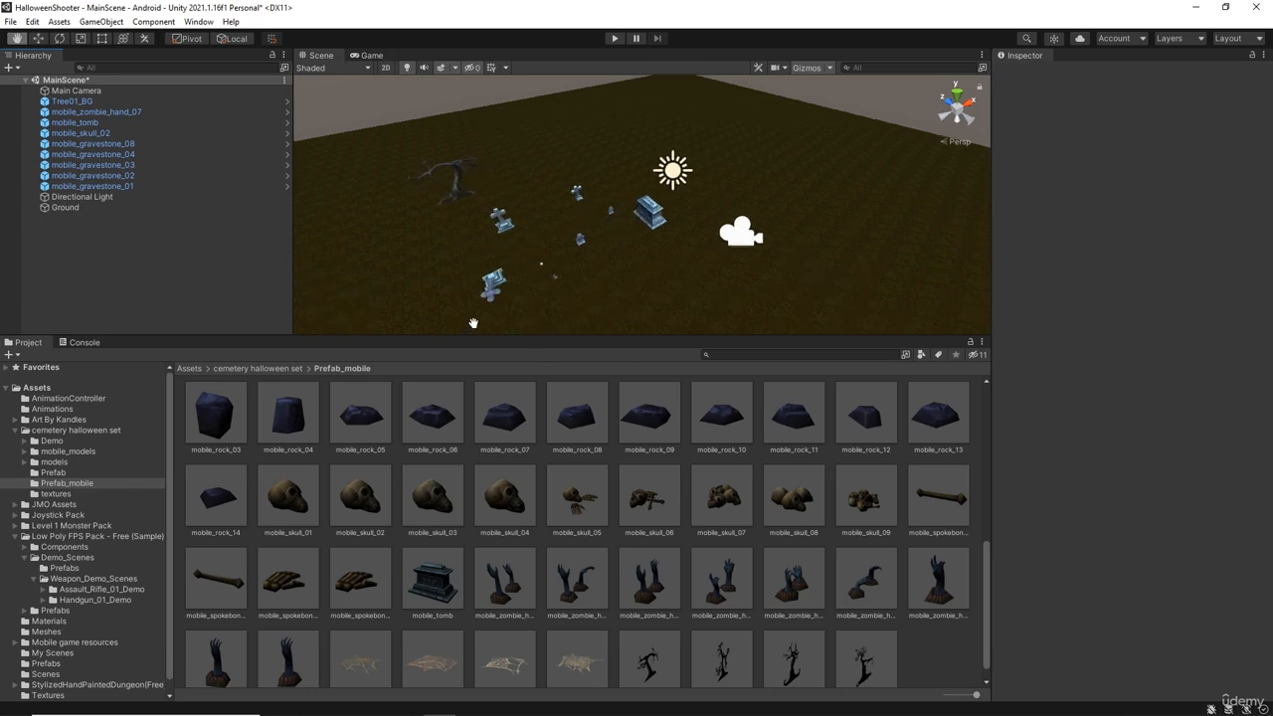
{"action": "left_click_drag", "start_coordinate": [464, 333], "coordinate": [496, 543]}
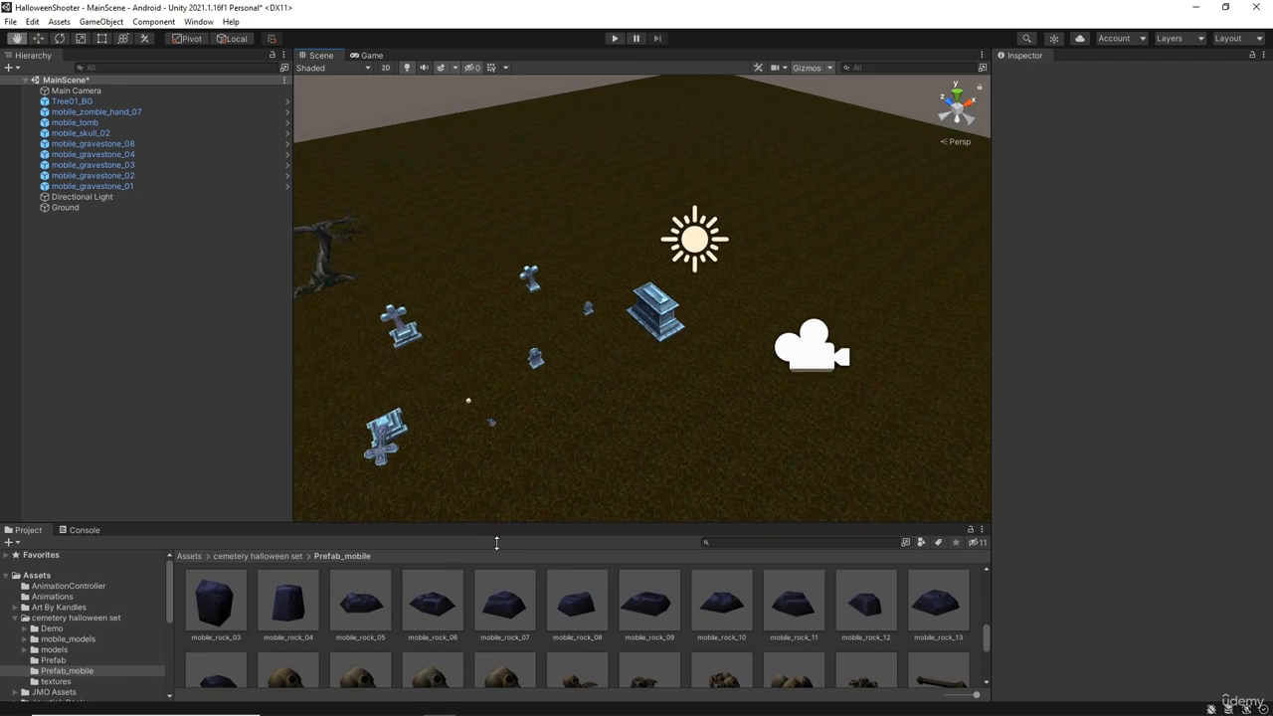
{"action": "left_click", "coordinate": [370, 56]}
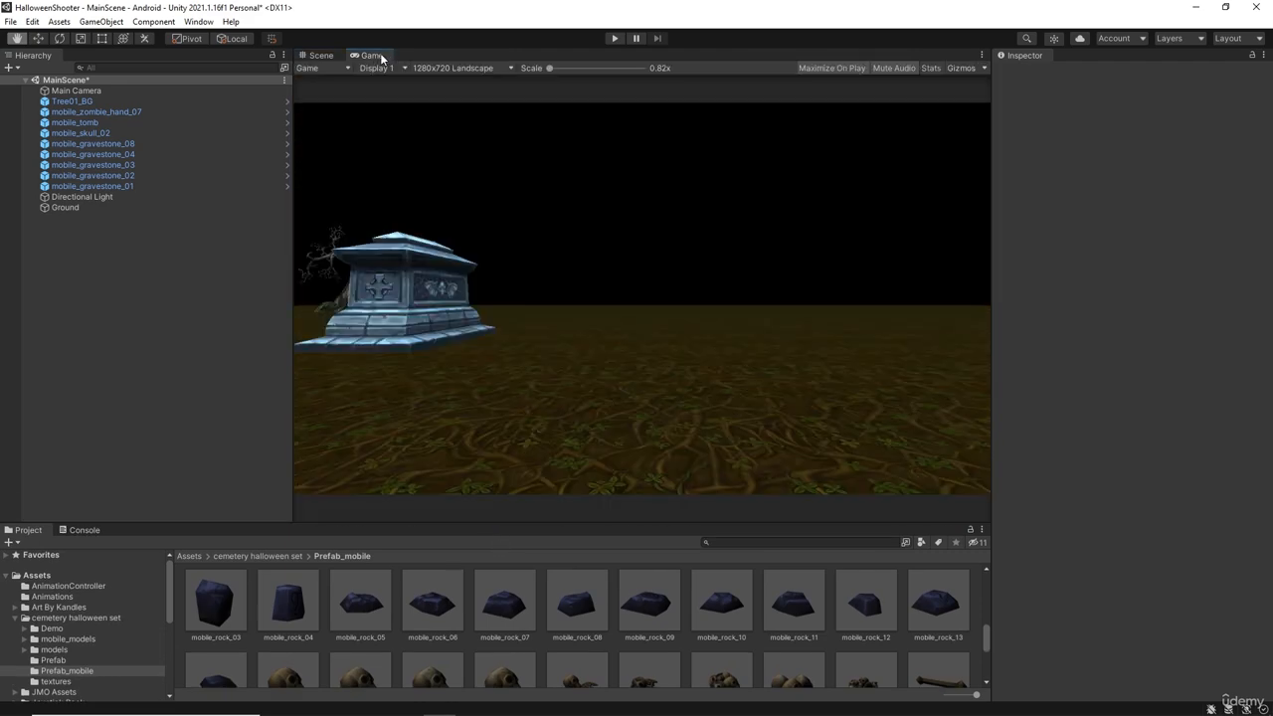
{"action": "left_click", "coordinate": [322, 56]}
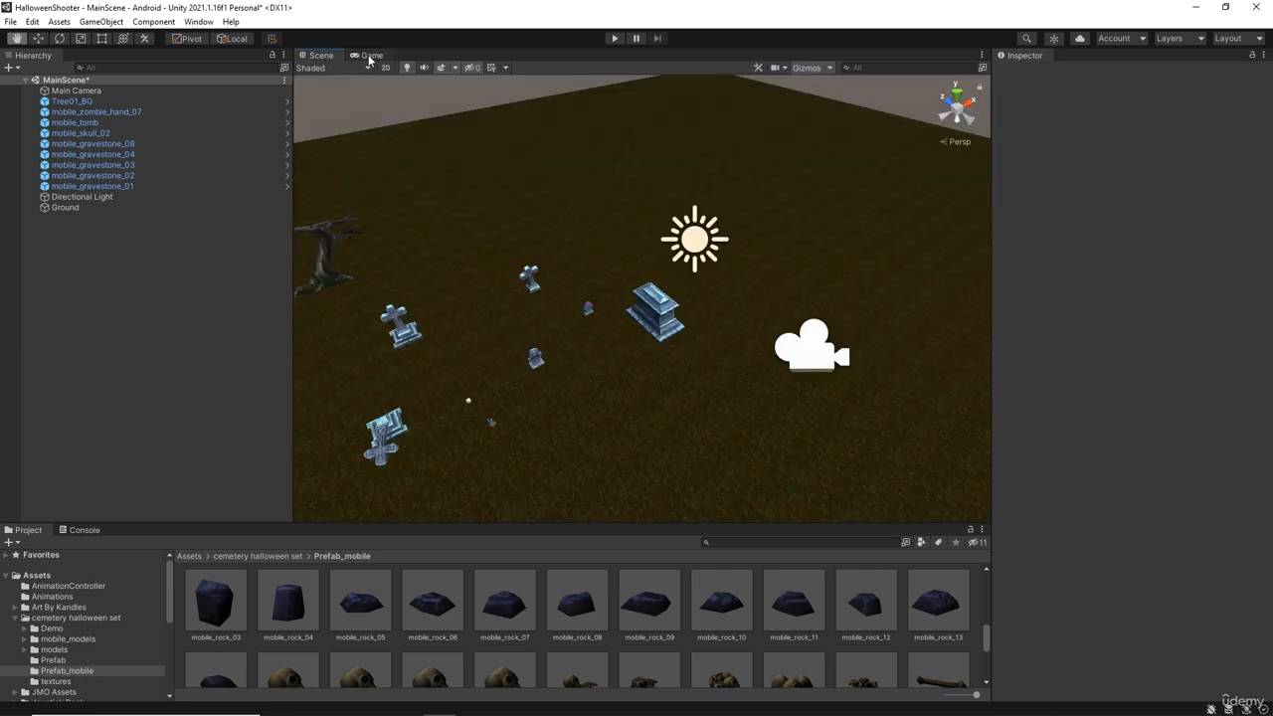
Dock the Game view beside the Scene view, narrowing the Hierarchy and Inspector to give both views more width.
{"action": "left_click_drag", "start_coordinate": [370, 57], "coordinate": [949, 296]}
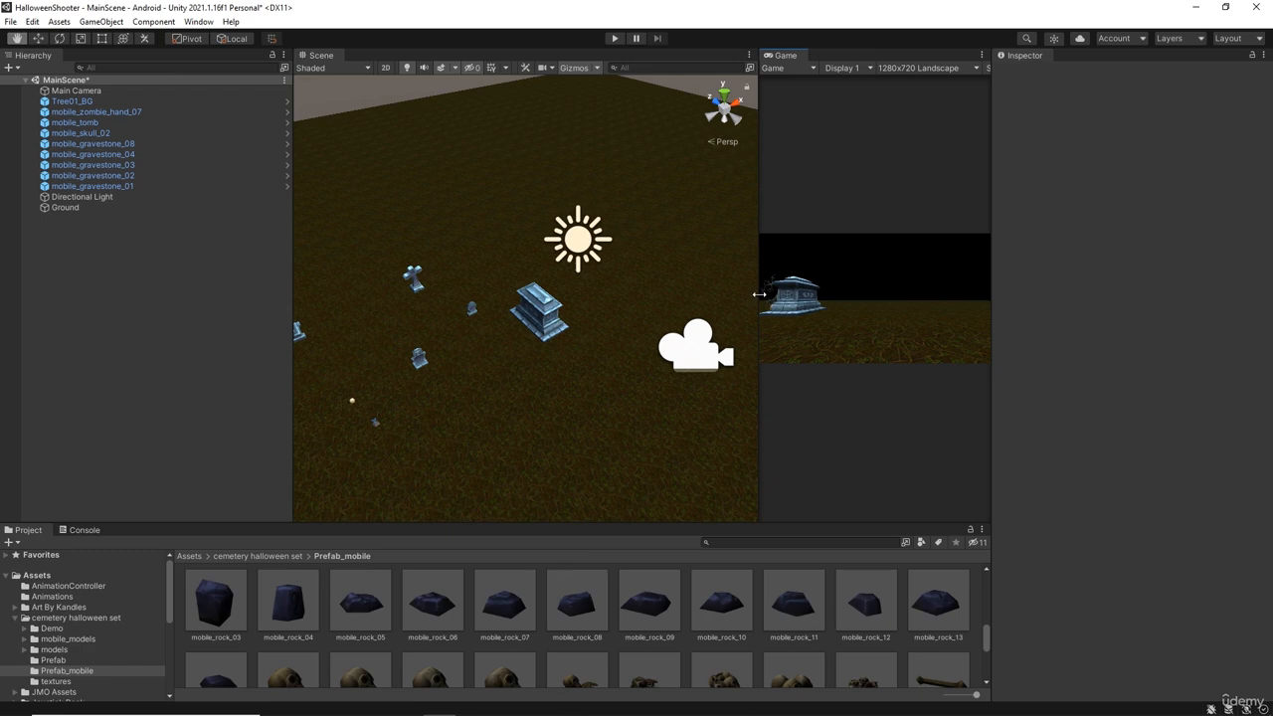
{"action": "left_click_drag", "start_coordinate": [759, 292], "coordinate": [654, 295]}
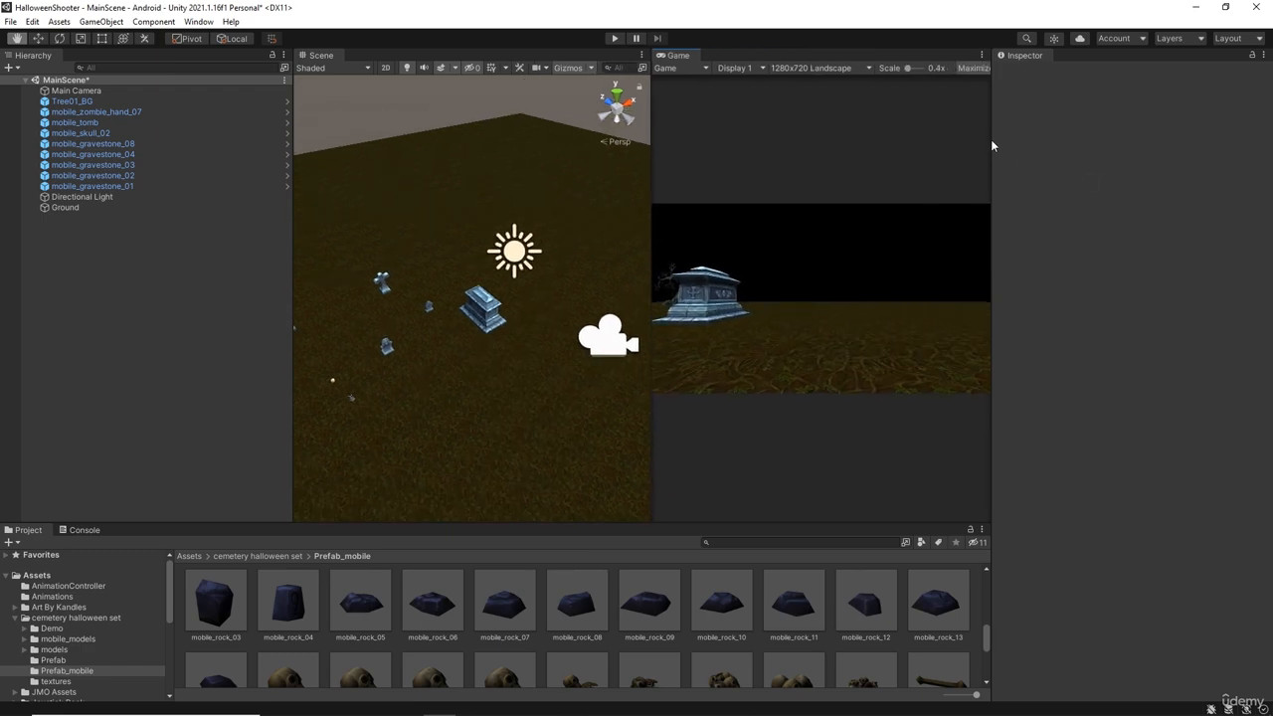
{"action": "left_click_drag", "start_coordinate": [995, 142], "coordinate": [1134, 141]}
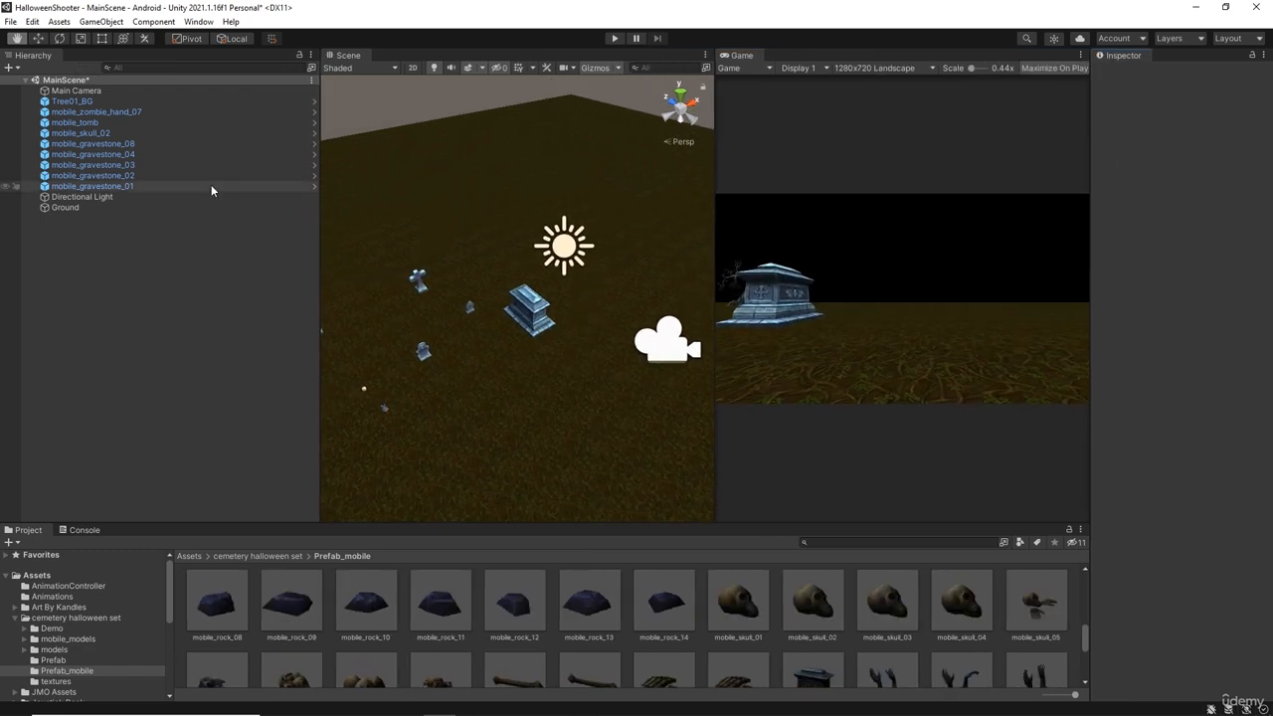
{"action": "left_click_drag", "start_coordinate": [319, 221], "coordinate": [157, 217]}
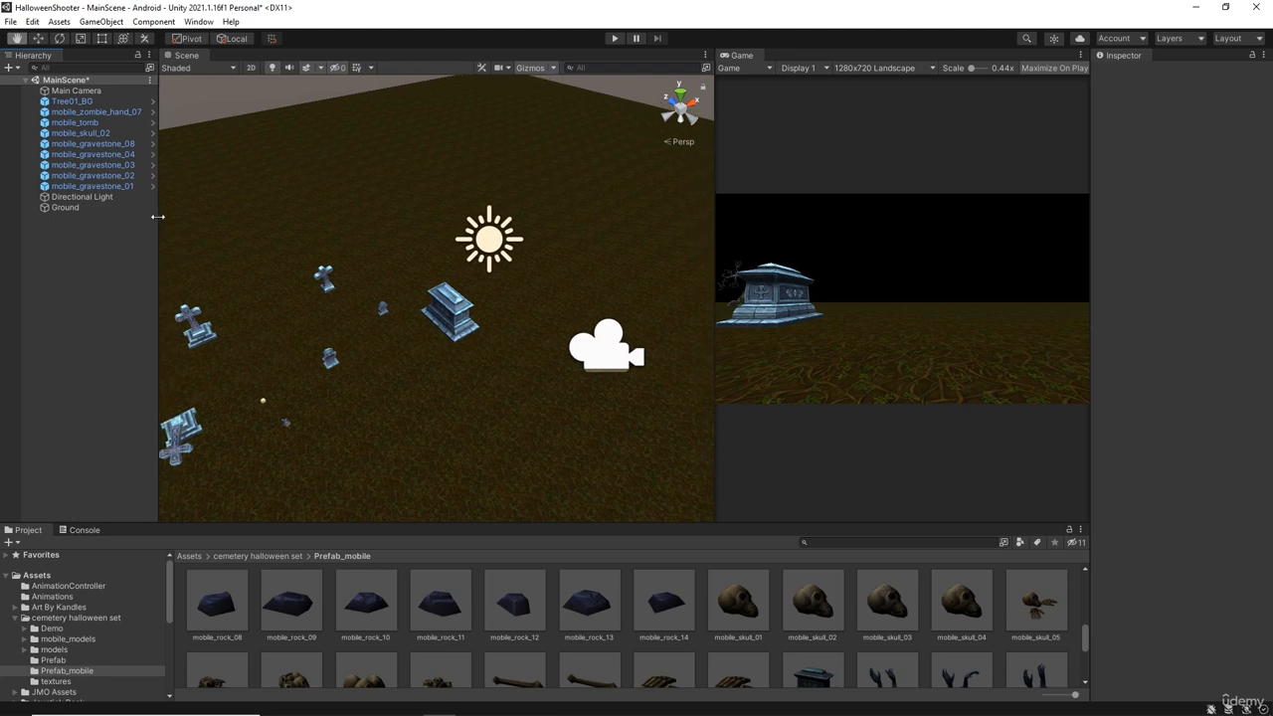
{"action": "left_click_drag", "start_coordinate": [717, 213], "coordinate": [775, 216]}
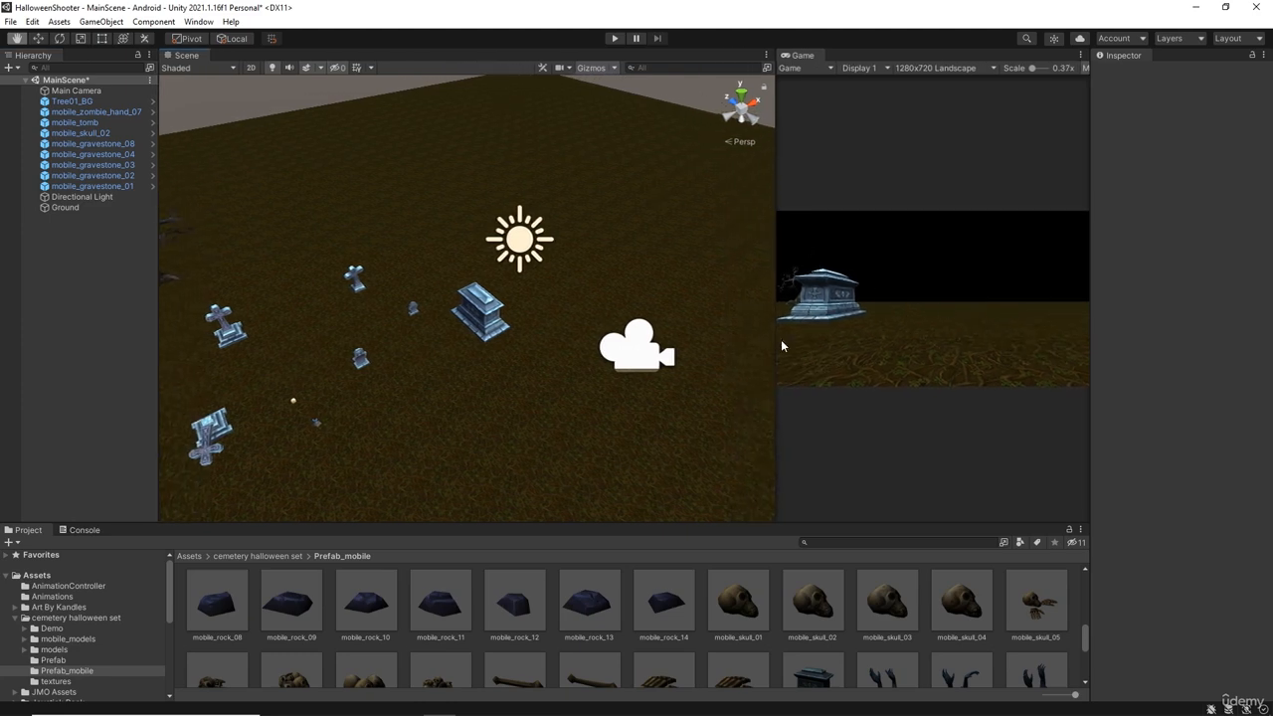
Move the tomb across the ground to about X 11.69, Z 8.1 and rotate it to about -79.47 degrees around Y.
{"action": "right_click_drag", "start_coordinate": [473, 358], "coordinate": [360, 290]}
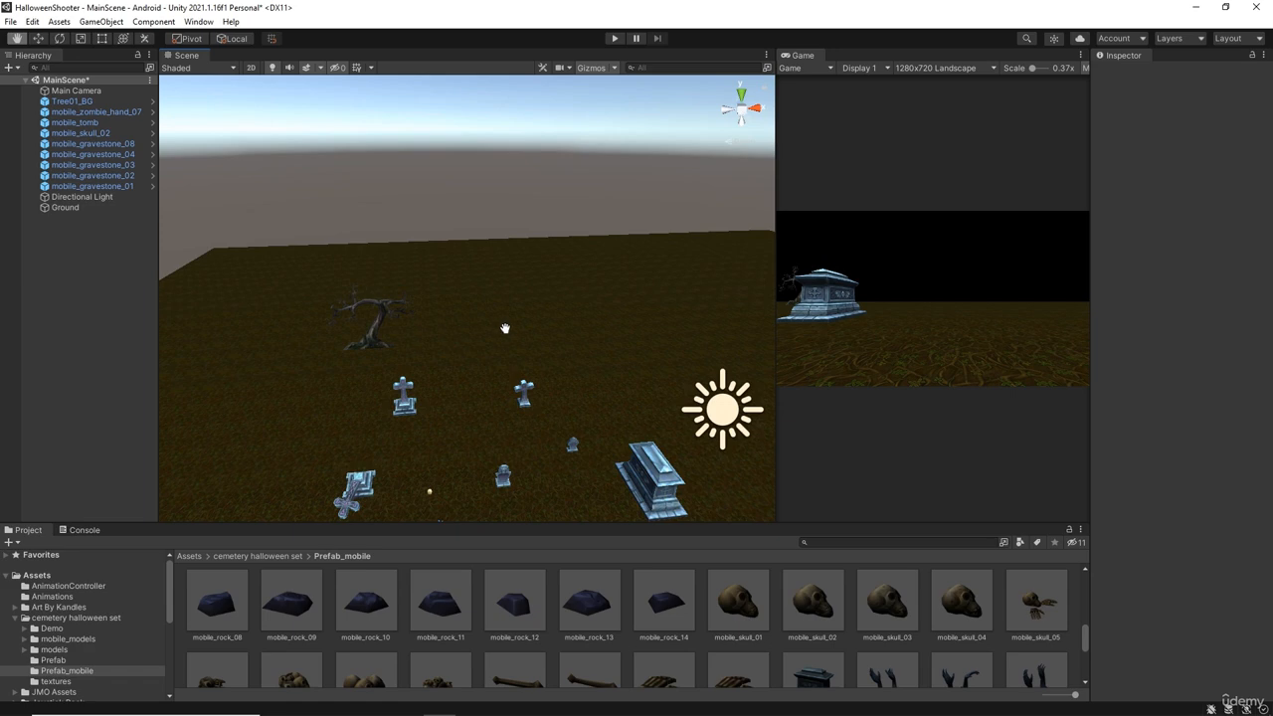
{"action": "left_click_drag", "start_coordinate": [505, 329], "coordinate": [415, 284]}
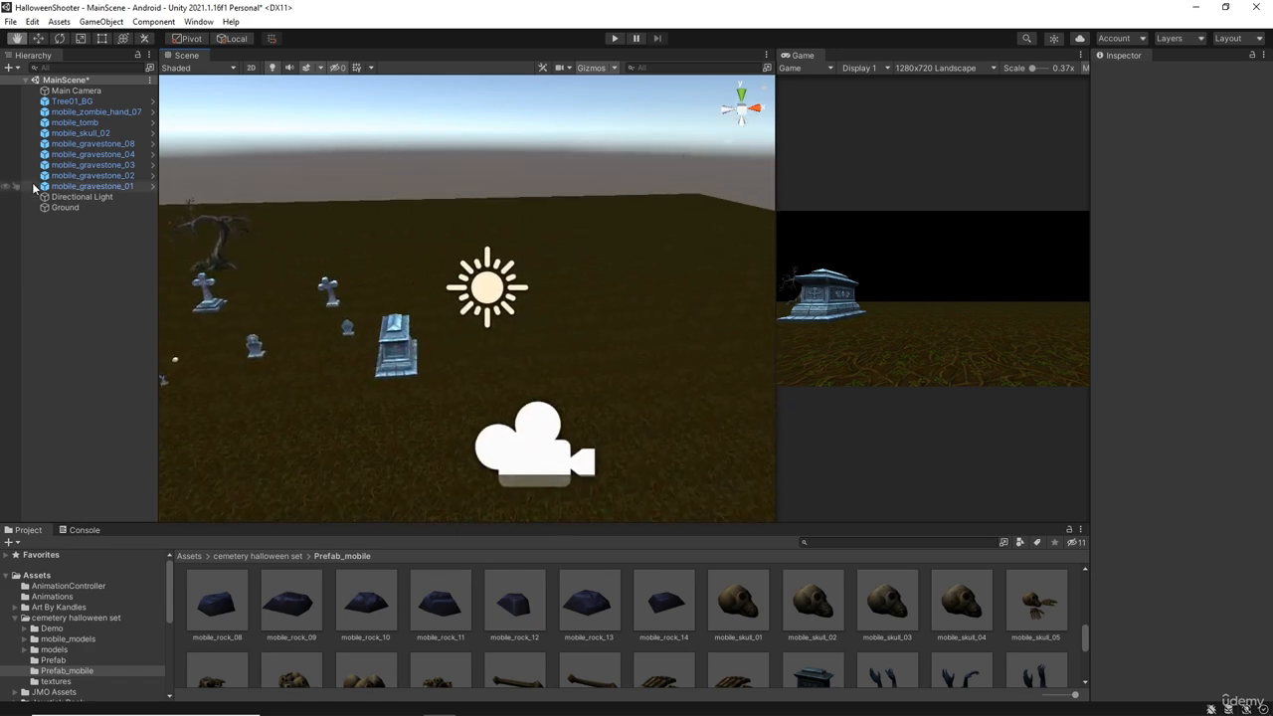
{"action": "left_click", "coordinate": [38, 40]}
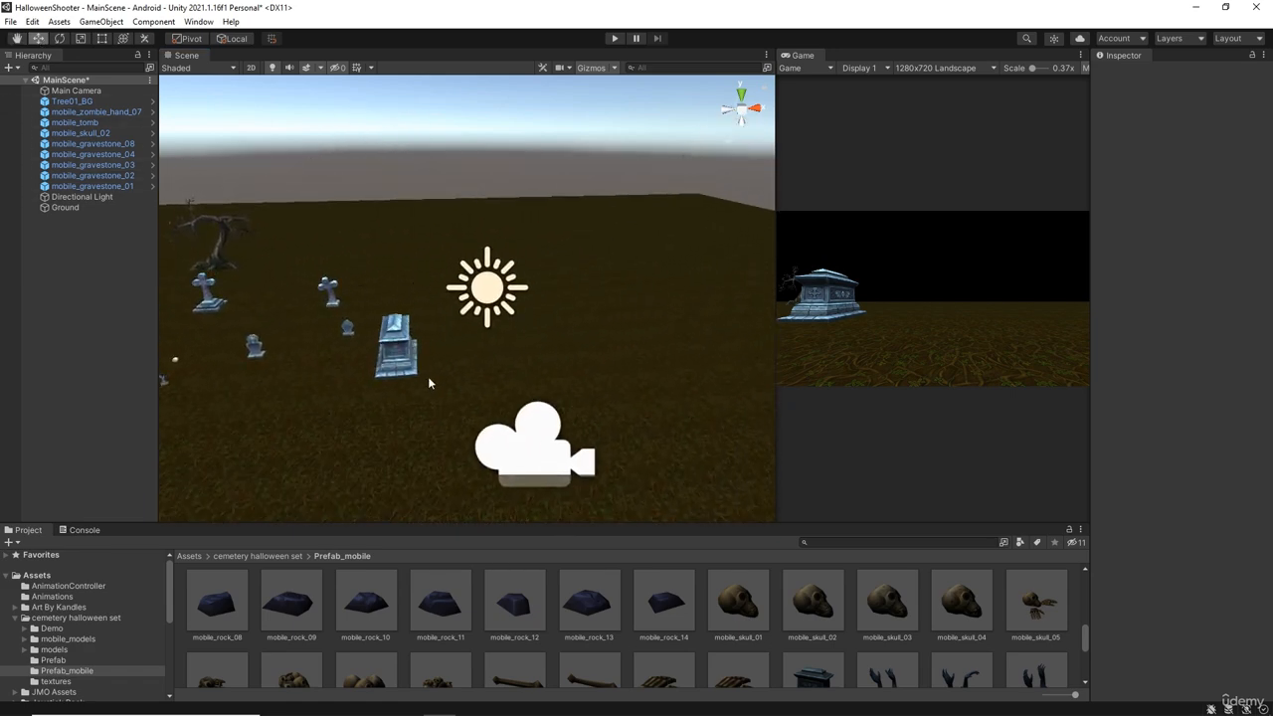
{"action": "left_click", "coordinate": [400, 358]}
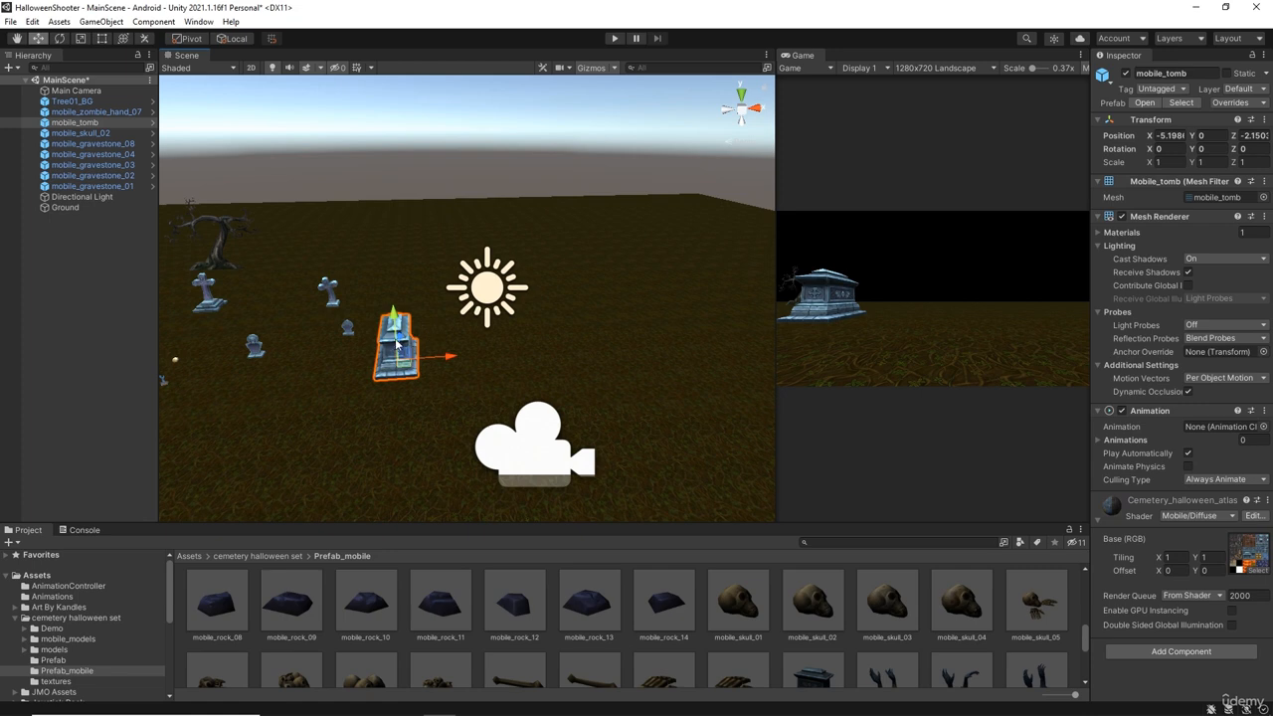
{"action": "left_click_drag", "start_coordinate": [398, 343], "coordinate": [756, 296]}
{"action": "left_click", "coordinate": [60, 40]}
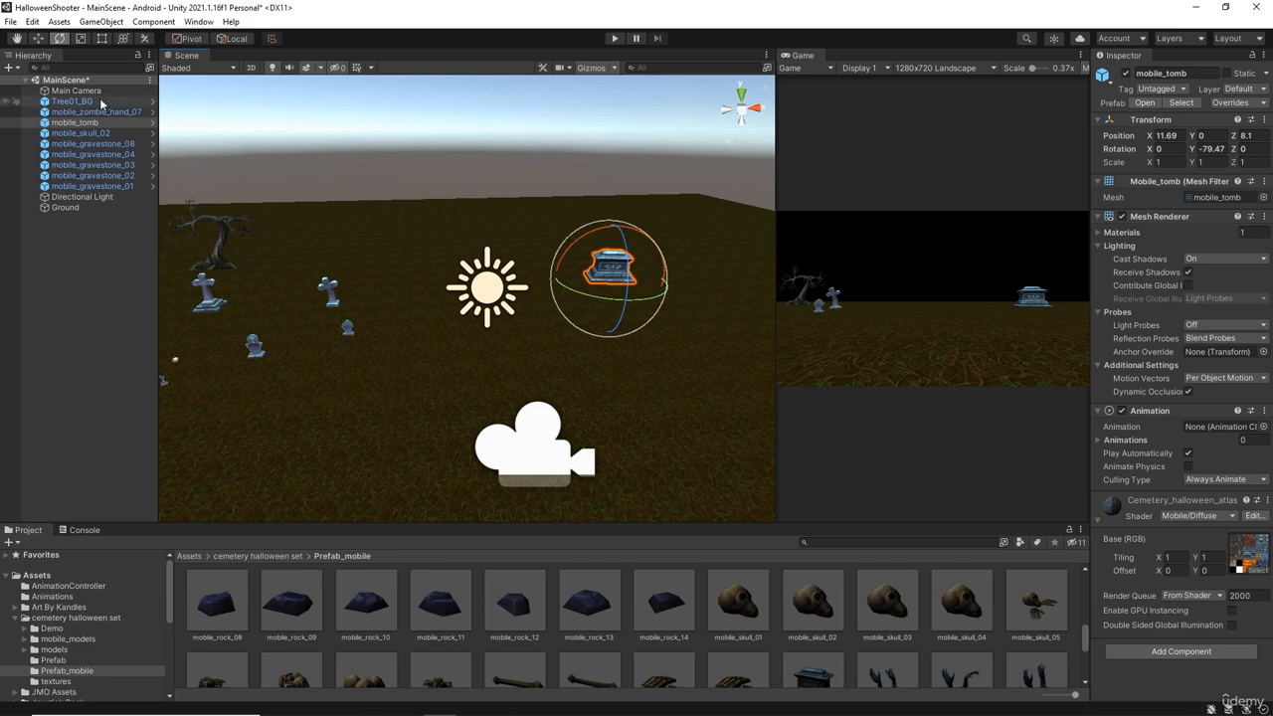
Copy mobile_tomb, paste the duplicate into the scene, and clear the selection.
{"action": "left_click", "coordinate": [66, 127]}
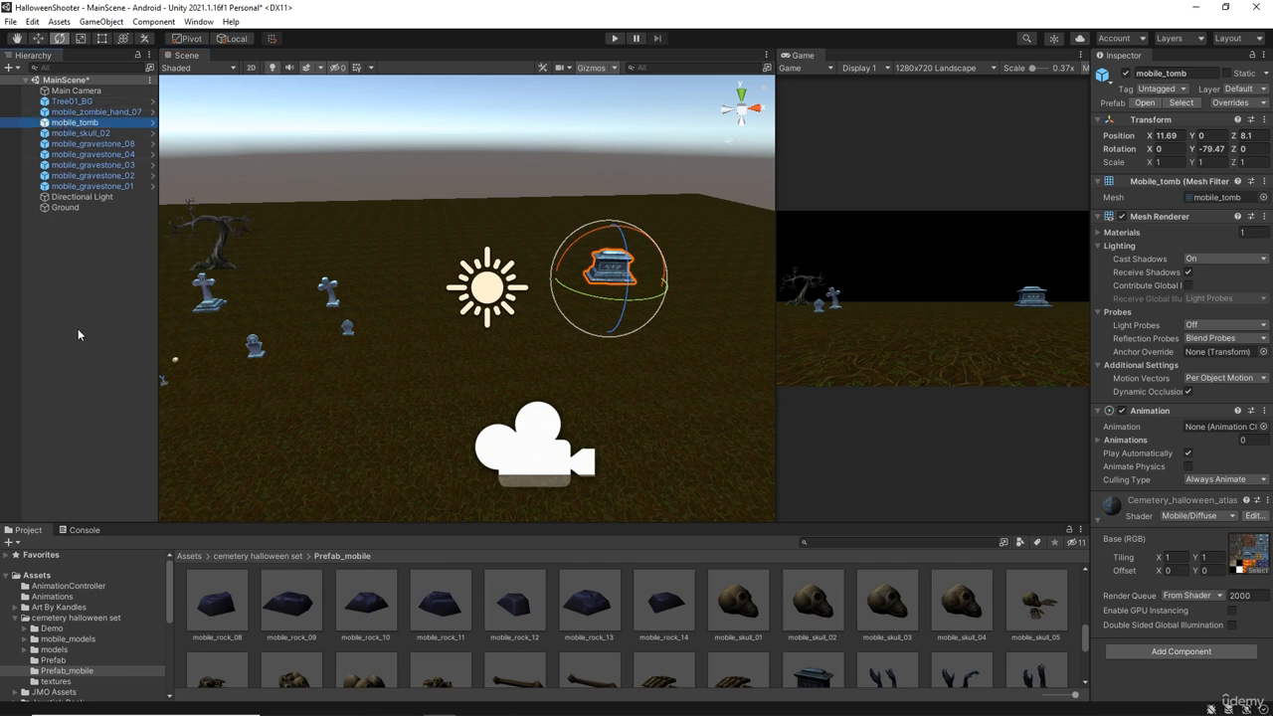
{"action": "key", "text": "ctrl+v"}
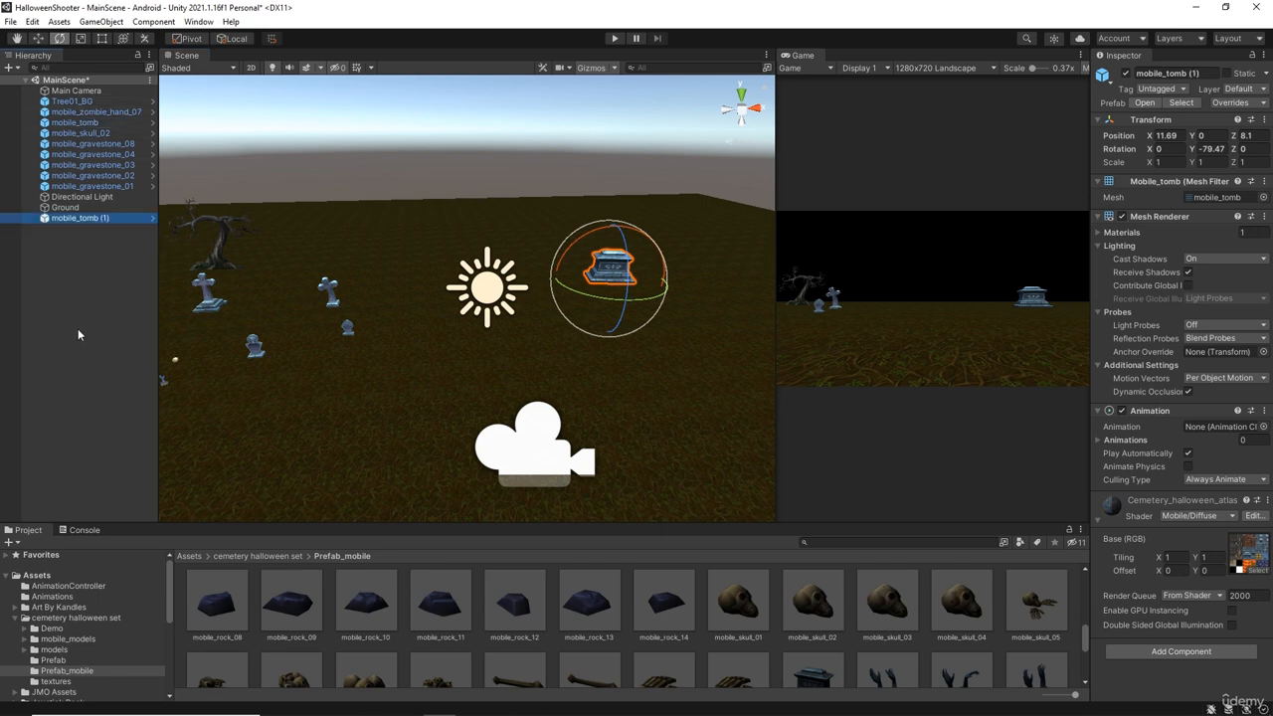
{"action": "left_click", "coordinate": [32, 22]}
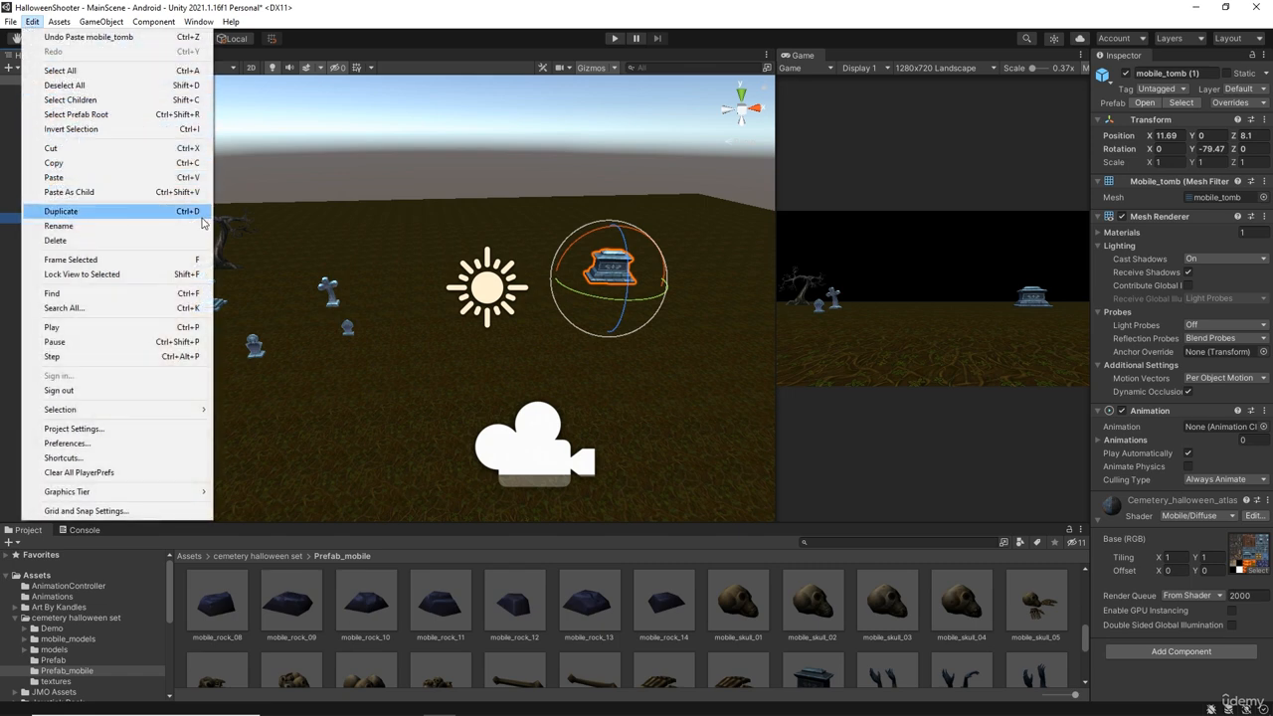
{"action": "left_click", "coordinate": [25, 297]}
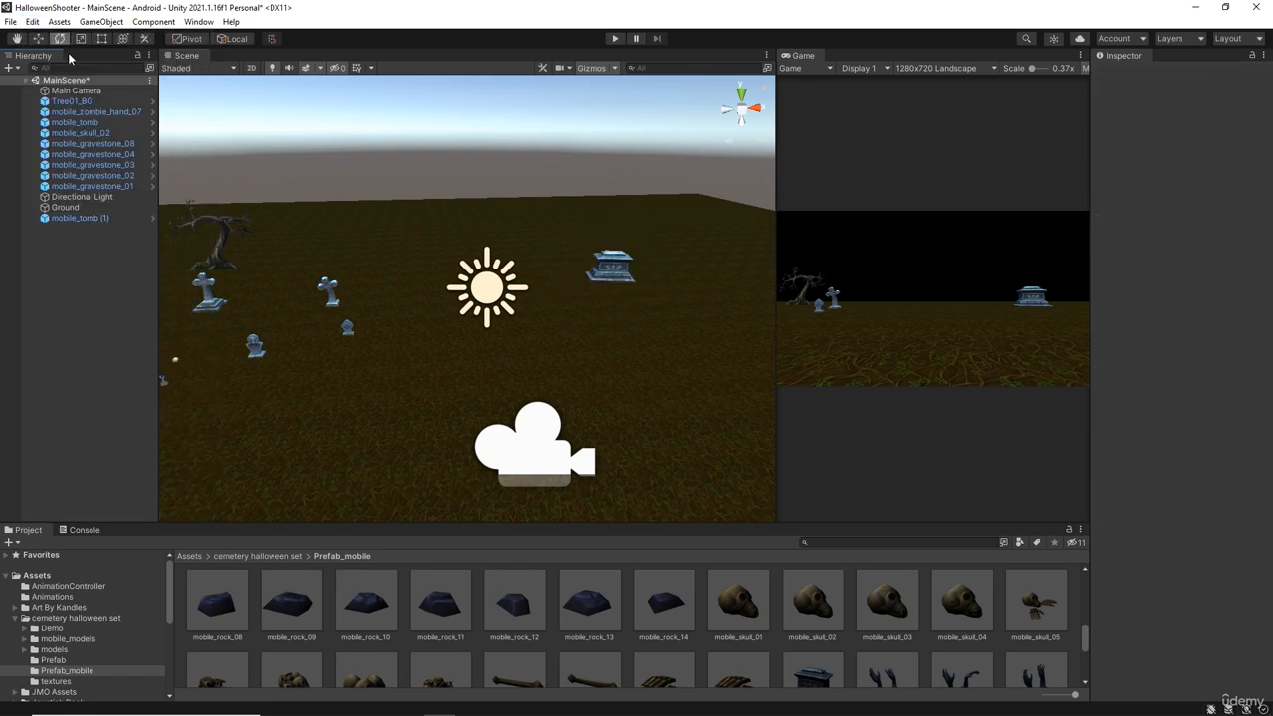
Move mobile_tomb (1) to about X -1.77, Z 18.13, rotate it to about -103.4 degrees around Y, and clear the selection.
{"action": "left_click", "coordinate": [80, 217]}
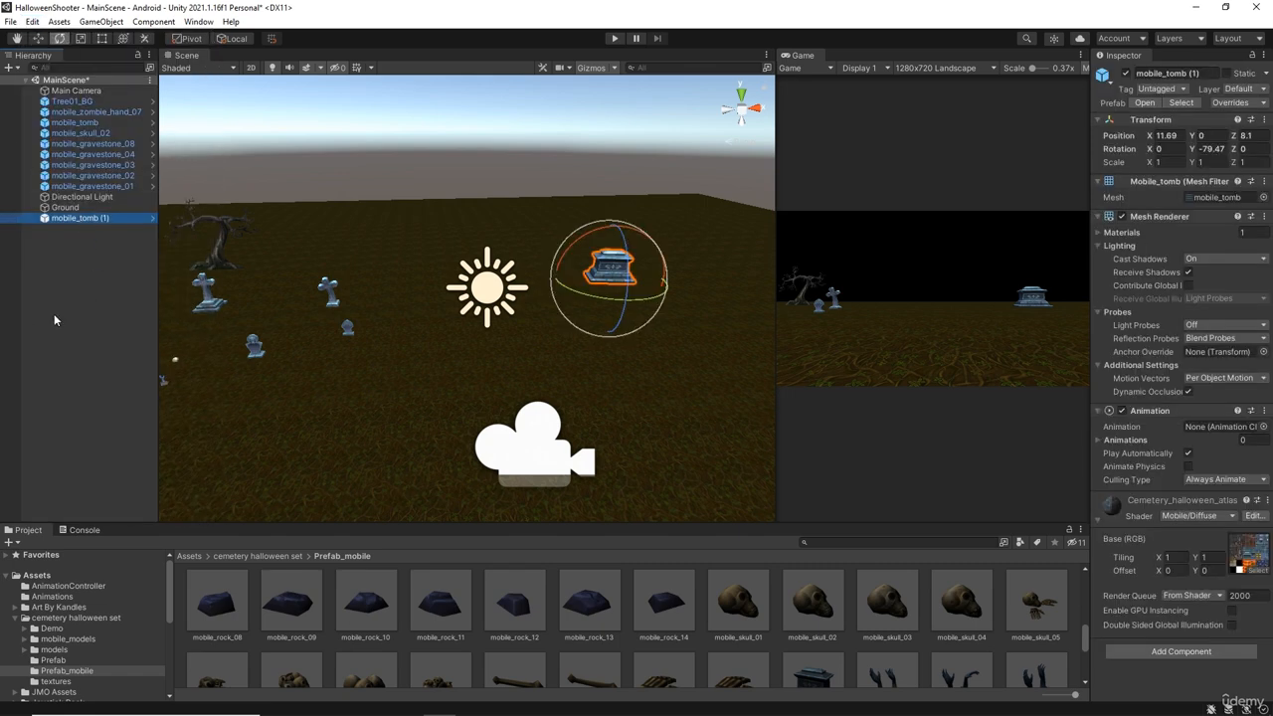
{"action": "left_click", "coordinate": [36, 40]}
{"action": "left_click_drag", "start_coordinate": [565, 285], "coordinate": [452, 265]}
{"action": "left_click", "coordinate": [60, 39]}
{"action": "left_click", "coordinate": [98, 291]}
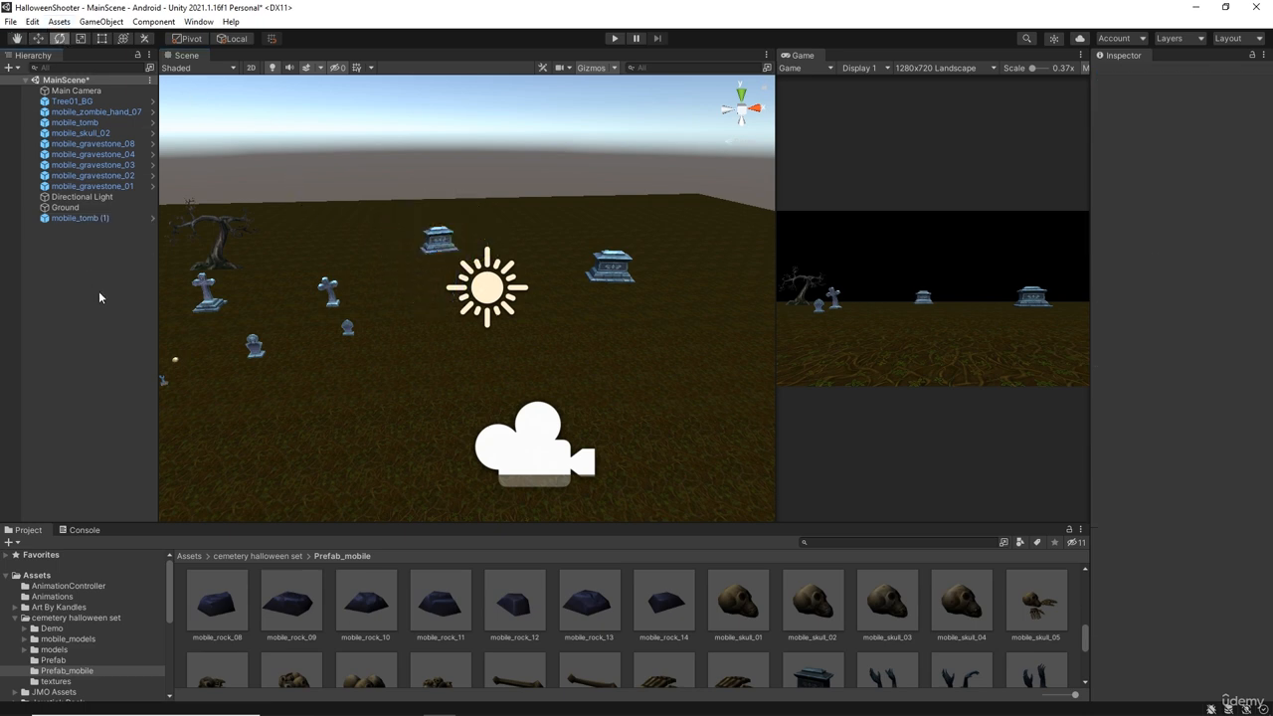
Duplicate mobile_tomb (1) and place the copy in front of the dead tree, close to the cross gravestones.
{"action": "left_click", "coordinate": [93, 221]}
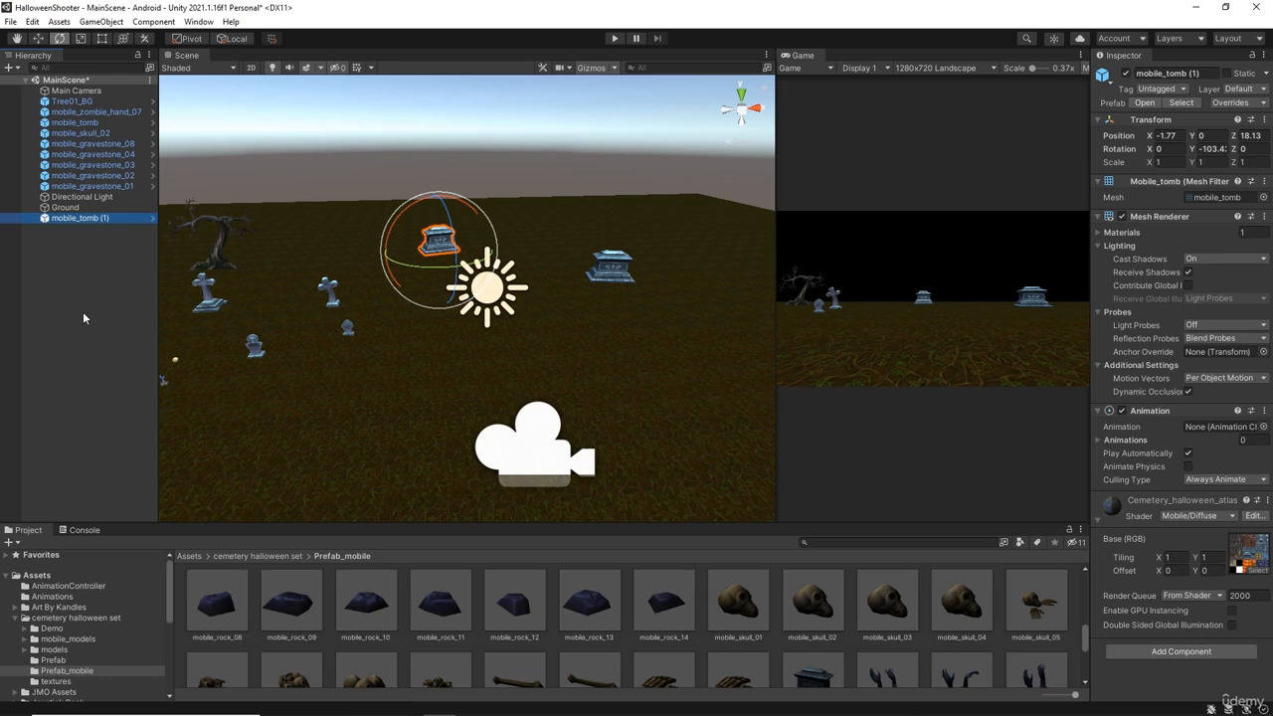
{"action": "key", "text": "ctrl+d"}
{"action": "left_click", "coordinate": [41, 38]}
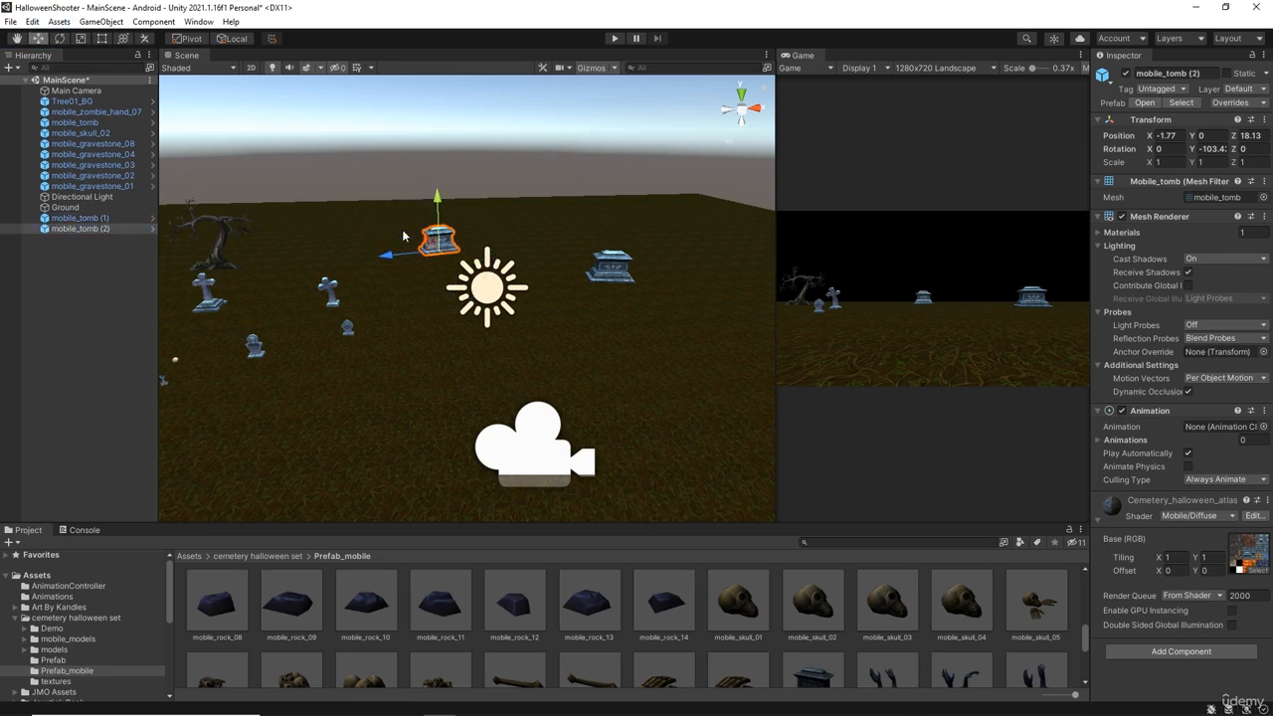
{"action": "left_click_drag", "start_coordinate": [387, 270], "coordinate": [246, 305]}
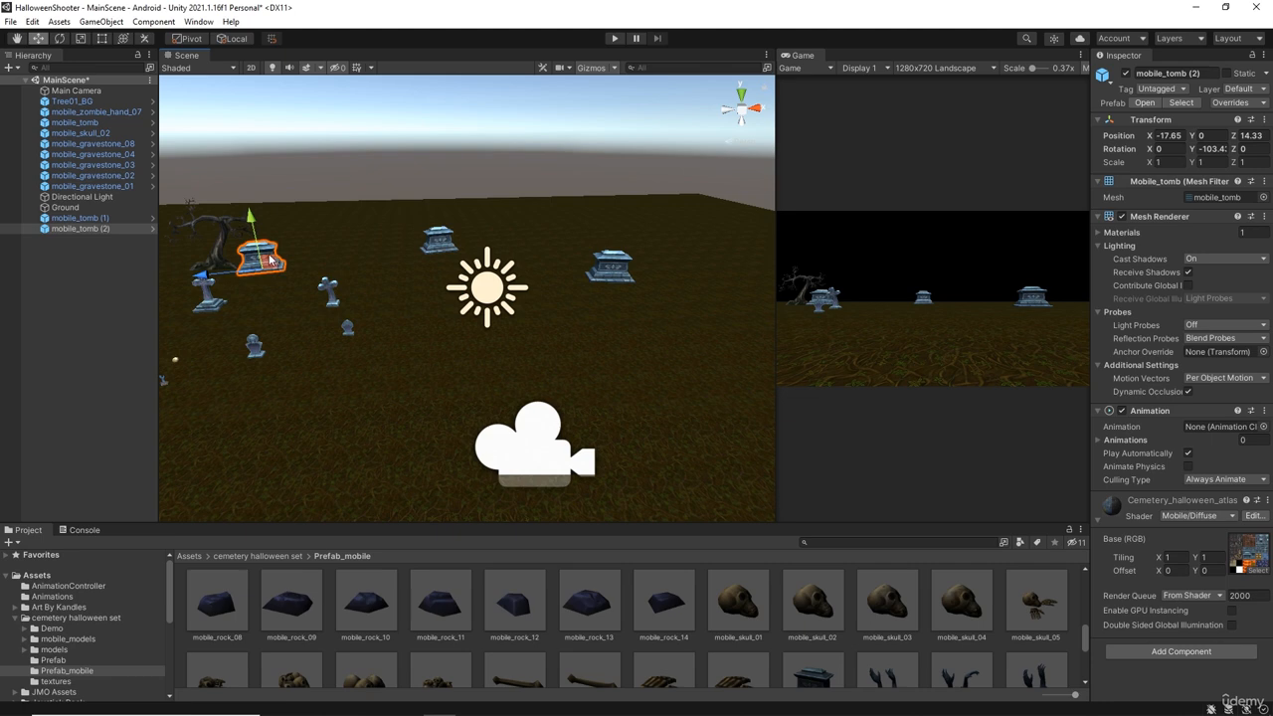
{"action": "mouse_move", "coordinate": [337, 234]}
{"action": "right_mouse_down"}
{"action": "mouse_move", "coordinate": [297, 282]}
{"action": "mouse_move", "coordinate": [339, 255]}
{"action": "right_mouse_up"}
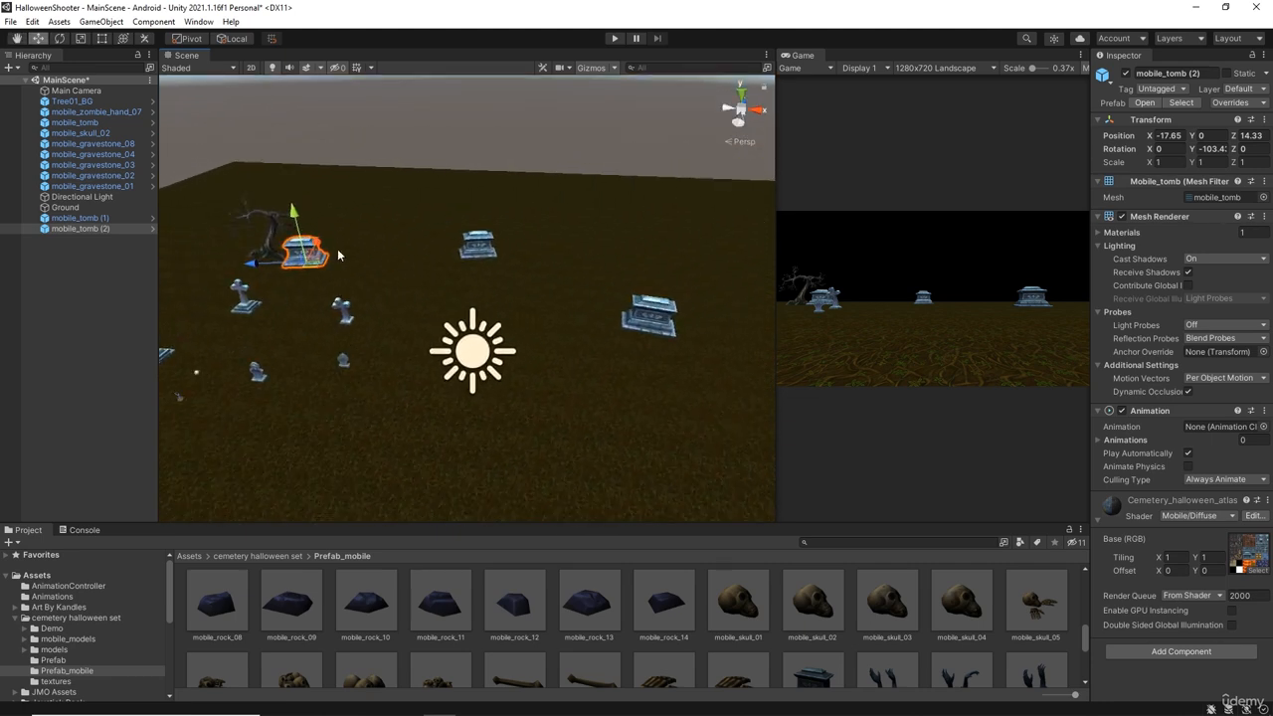
{"action": "left_click_drag", "start_coordinate": [321, 246], "coordinate": [310, 270]}
{"action": "left_click", "coordinate": [106, 253]}
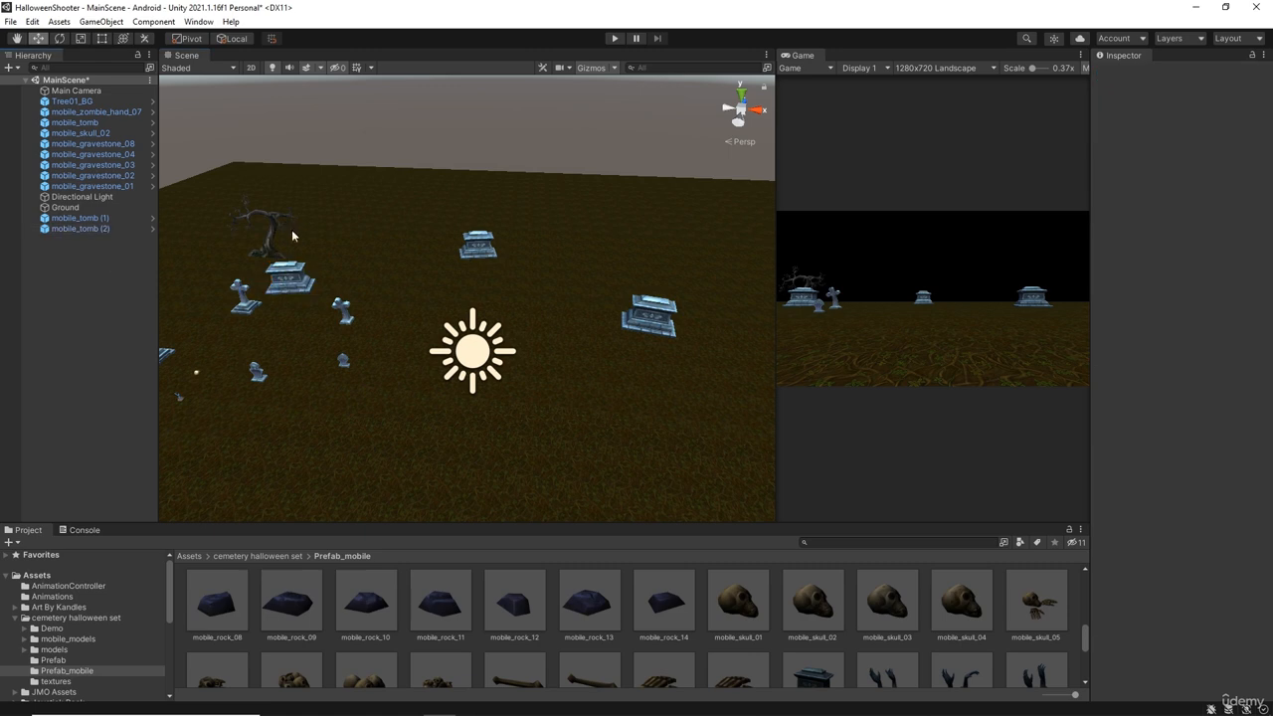
Move Tree01_BG to about X -21.11, Z 19.64 and duplicate it twice, spacing the copies along the back of the cemetery.
{"action": "left_click", "coordinate": [271, 234]}
{"action": "left_click_drag", "start_coordinate": [305, 253], "coordinate": [330, 227]}
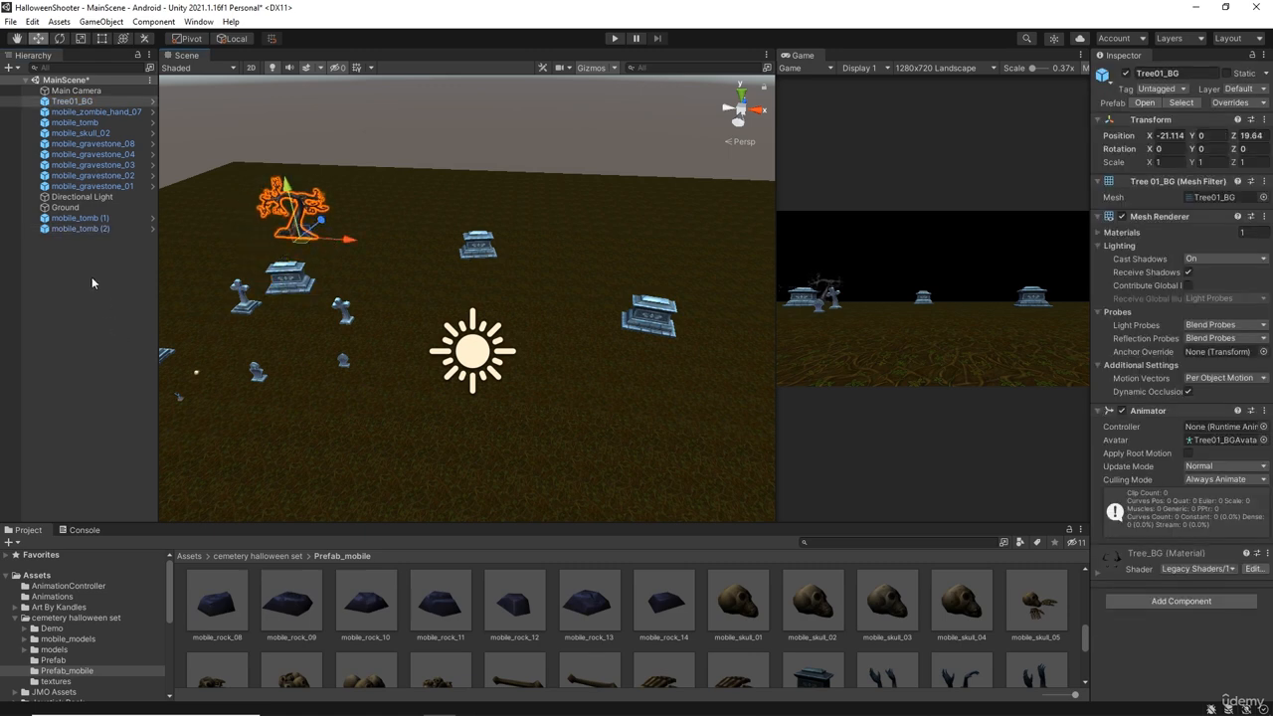
{"action": "left_click", "coordinate": [80, 102]}
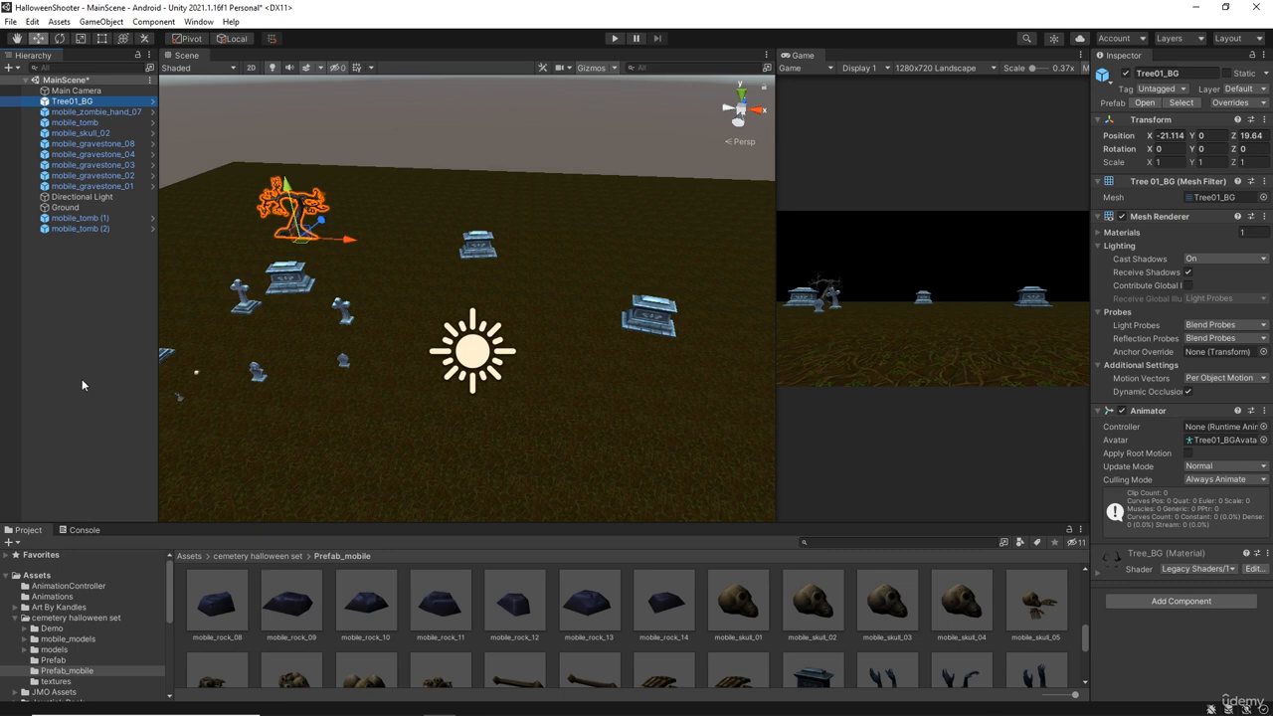
{"action": "key", "text": "ctrl+d"}
{"action": "left_click_drag", "start_coordinate": [348, 244], "coordinate": [591, 257]}
{"action": "key", "text": "ctrl+d"}
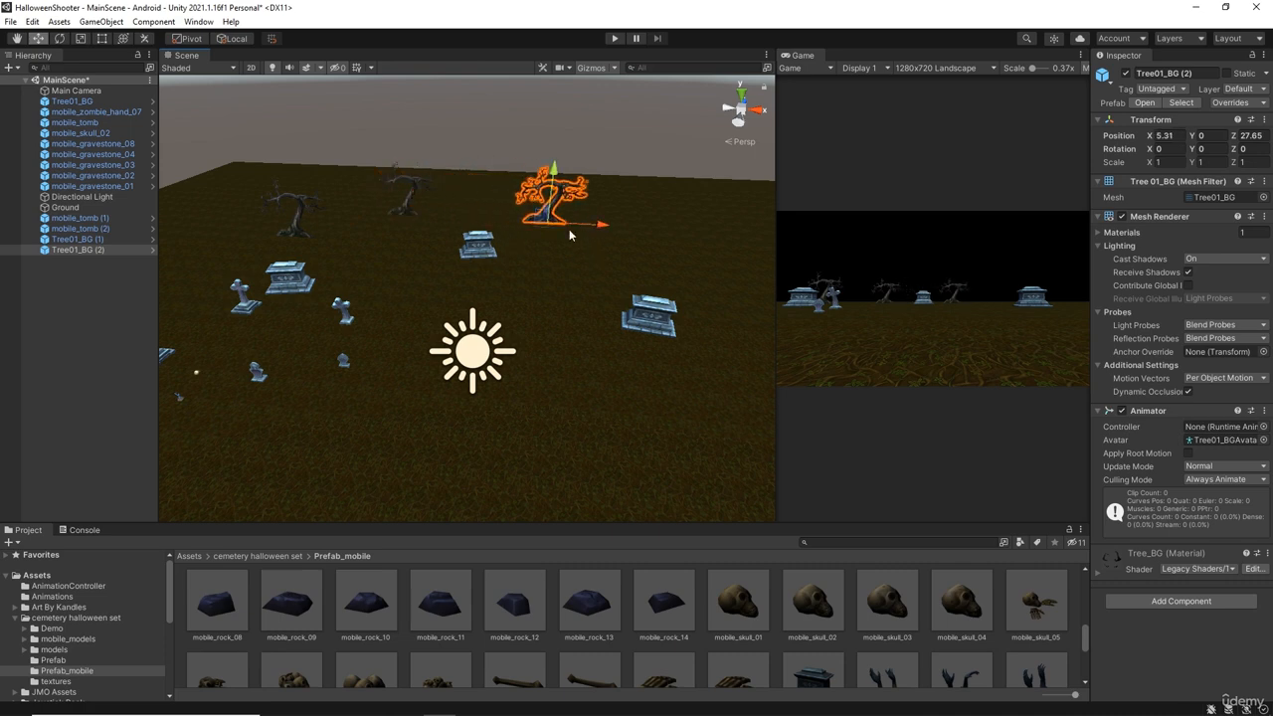
Move Tree01_BG (2) forward along Z to about 19.9, near the middle tomb.
{"action": "scroll", "coordinate": [761, 587], "scroll_direction": "down", "scroll_amount": 5}
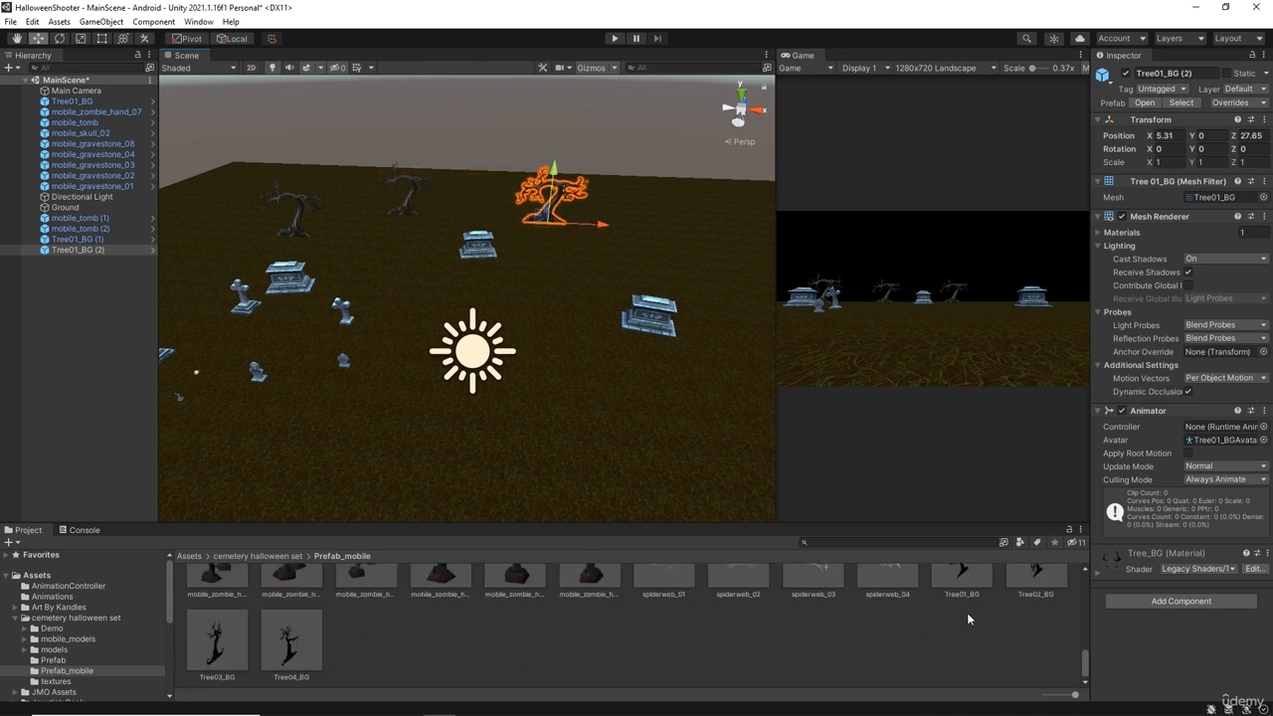
{"action": "right_click_drag", "start_coordinate": [663, 219], "coordinate": [569, 247]}
{"action": "key", "text": "d"}
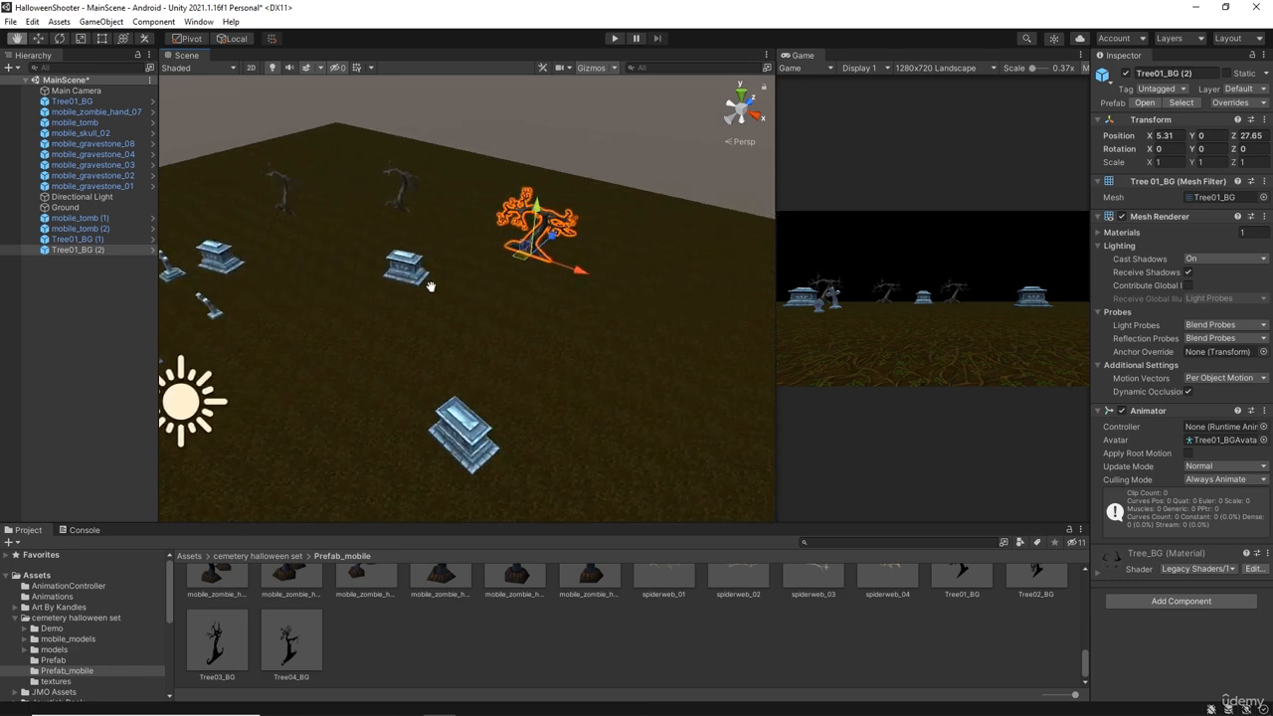
{"action": "left_click_drag", "start_coordinate": [553, 242], "coordinate": [513, 283]}
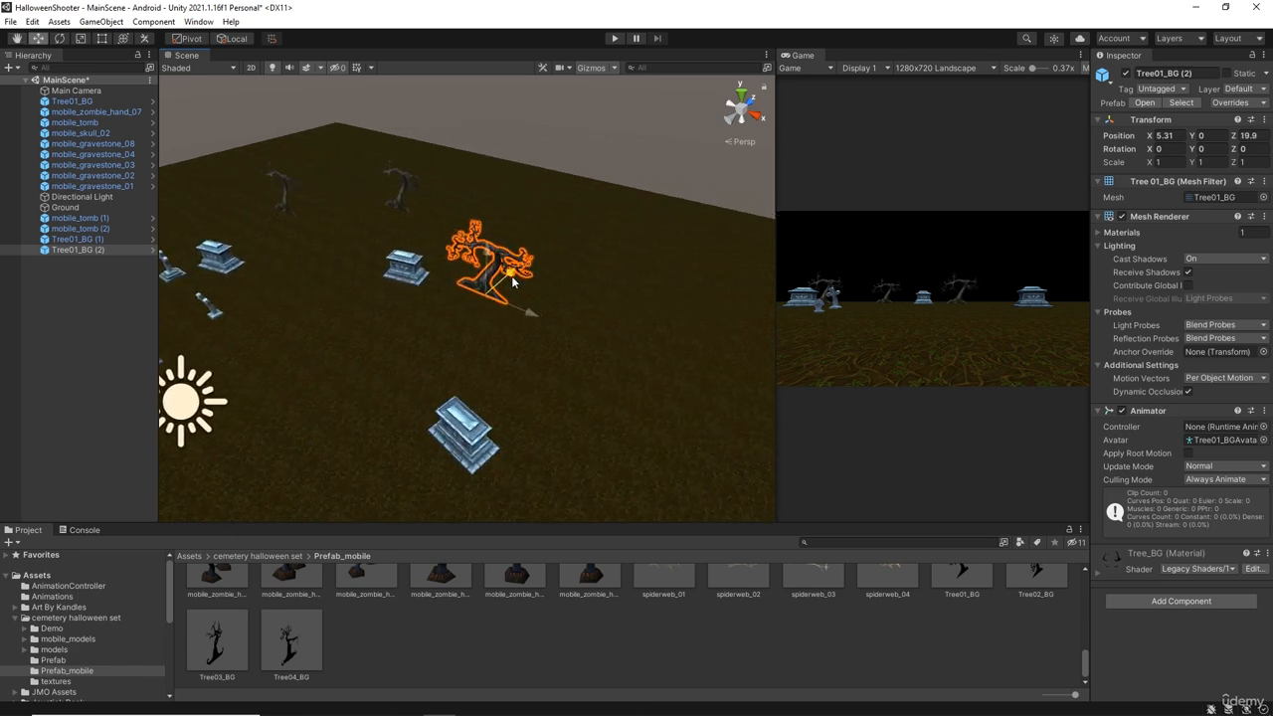
Duplicate Tree01_BG (2) and move the copy to about X 18.96, Z 12.86, behind the tomb on the far side.
{"action": "left_click", "coordinate": [80, 290]}
{"action": "left_click", "coordinate": [79, 250]}
{"action": "key", "text": "ctrl+d"}
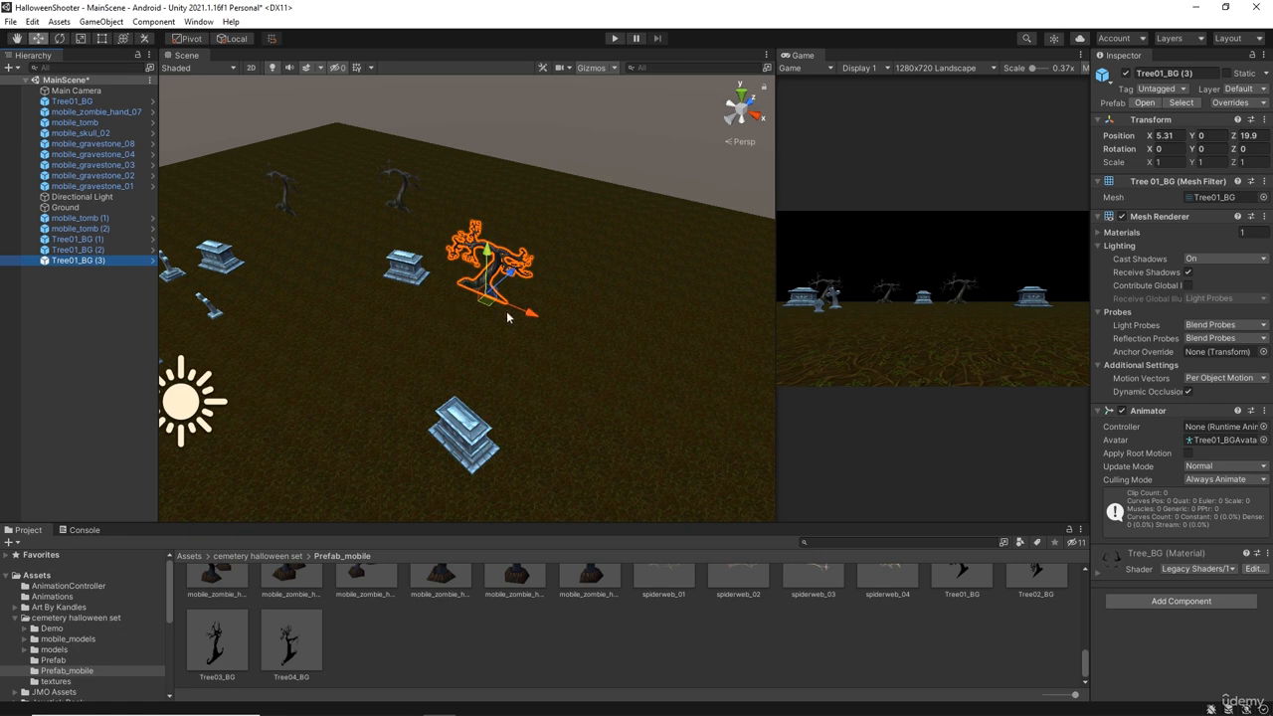
{"action": "left_click_drag", "start_coordinate": [527, 314], "coordinate": [710, 396]}
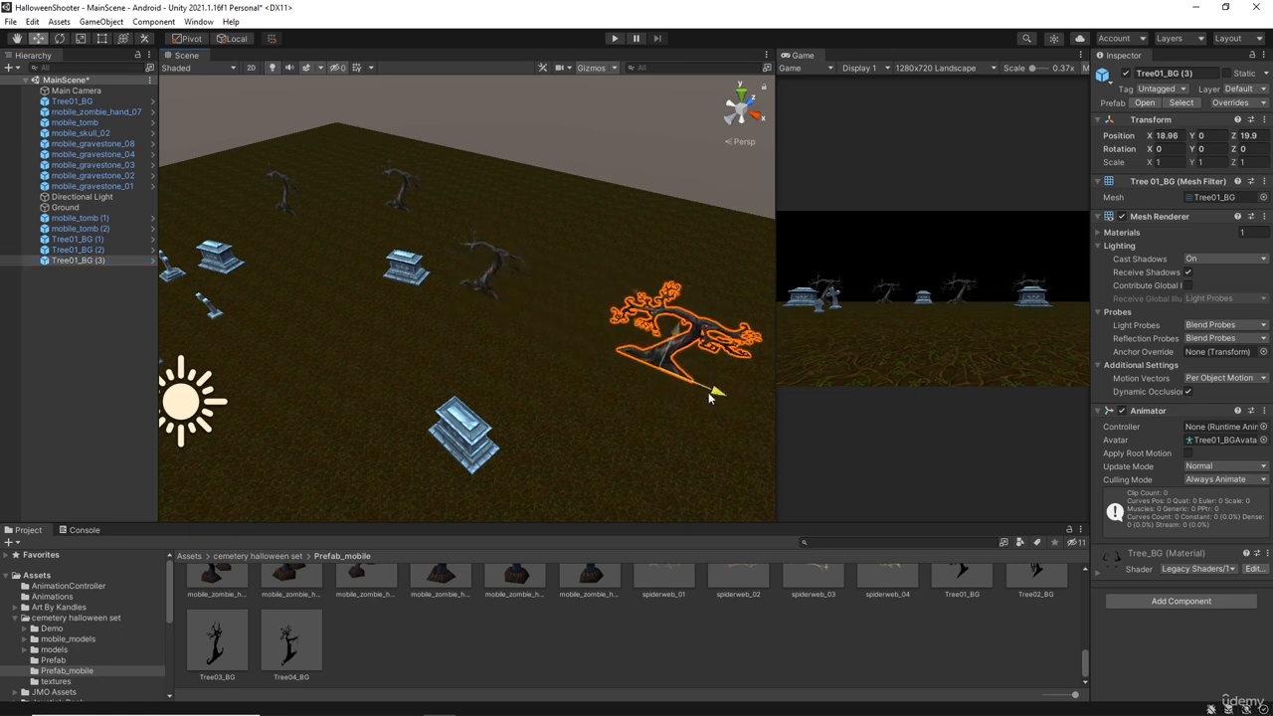
{"action": "right_click_drag", "start_coordinate": [698, 384], "coordinate": [634, 392]}
{"action": "middle_click_drag", "start_coordinate": [634, 392], "coordinate": [564, 375]}
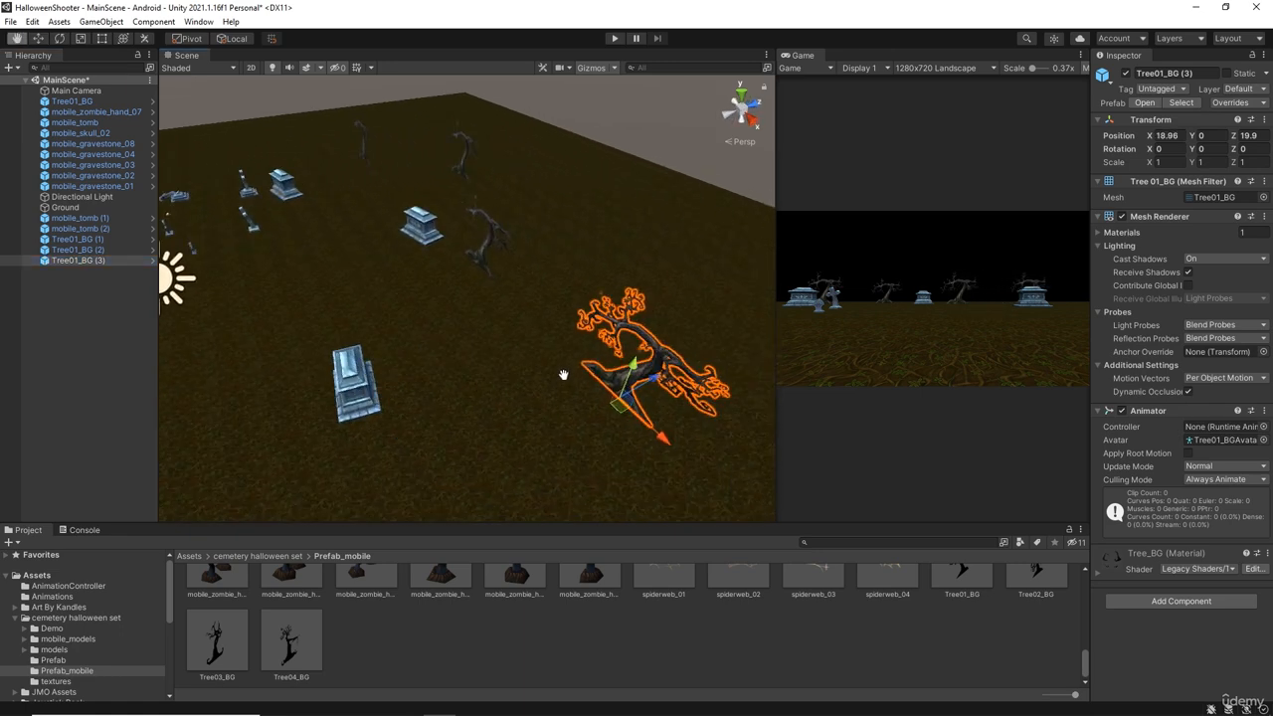
{"action": "left_click_drag", "start_coordinate": [656, 380], "coordinate": [561, 462]}
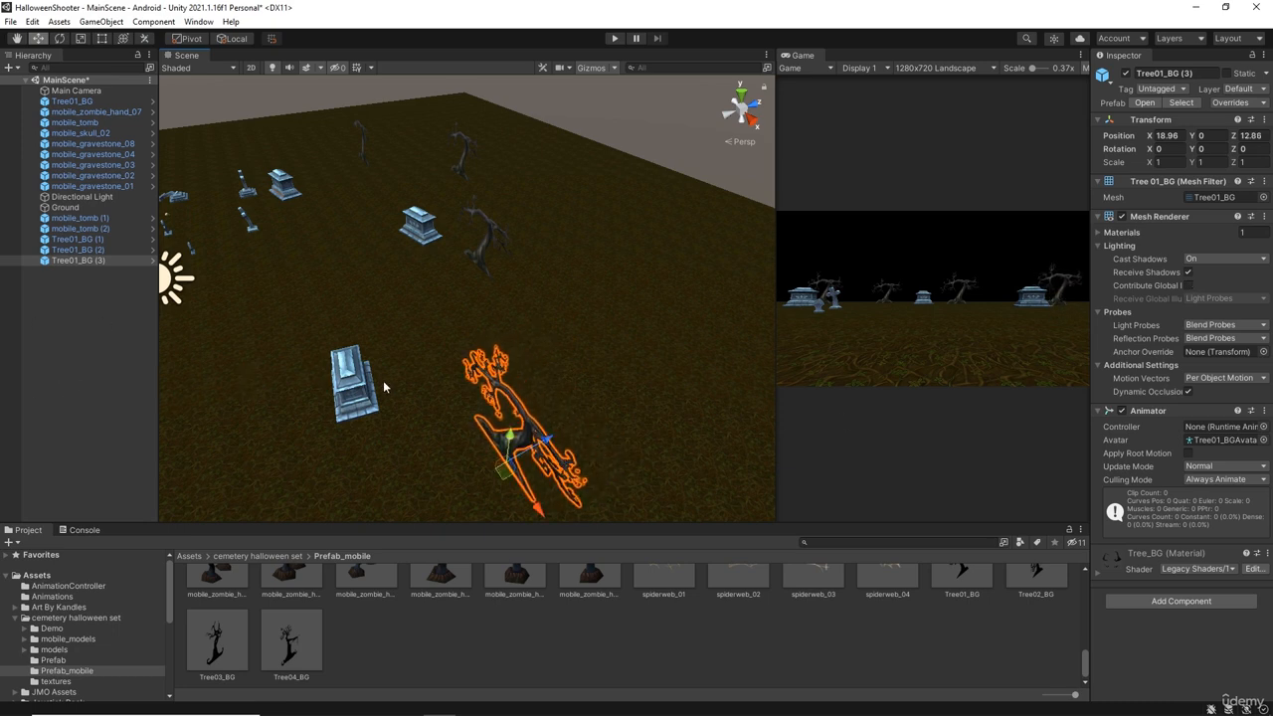
Examine the newest tree and the nearby tomb up close with the Scene view in Shaded Wireframe display.
{"action": "middle_click_drag", "start_coordinate": [486, 421], "coordinate": [487, 371]}
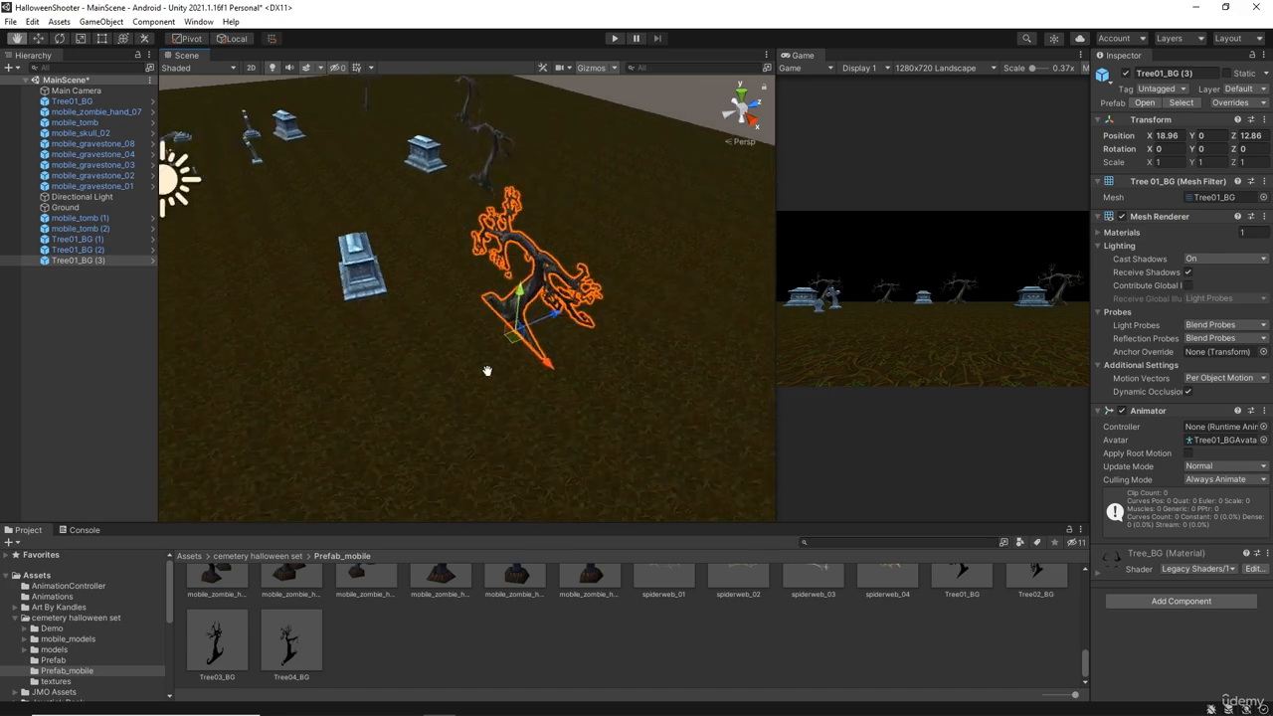
{"action": "scroll", "coordinate": [488, 392], "scroll_direction": "up", "scroll_amount": 3}
{"action": "middle_click_drag", "start_coordinate": [511, 348], "coordinate": [492, 351]}
{"action": "right_click_drag", "start_coordinate": [492, 351], "coordinate": [579, 286]}
{"action": "middle_click_drag", "start_coordinate": [579, 286], "coordinate": [582, 272]}
{"action": "scroll", "coordinate": [584, 279], "scroll_direction": "up", "scroll_amount": 2}
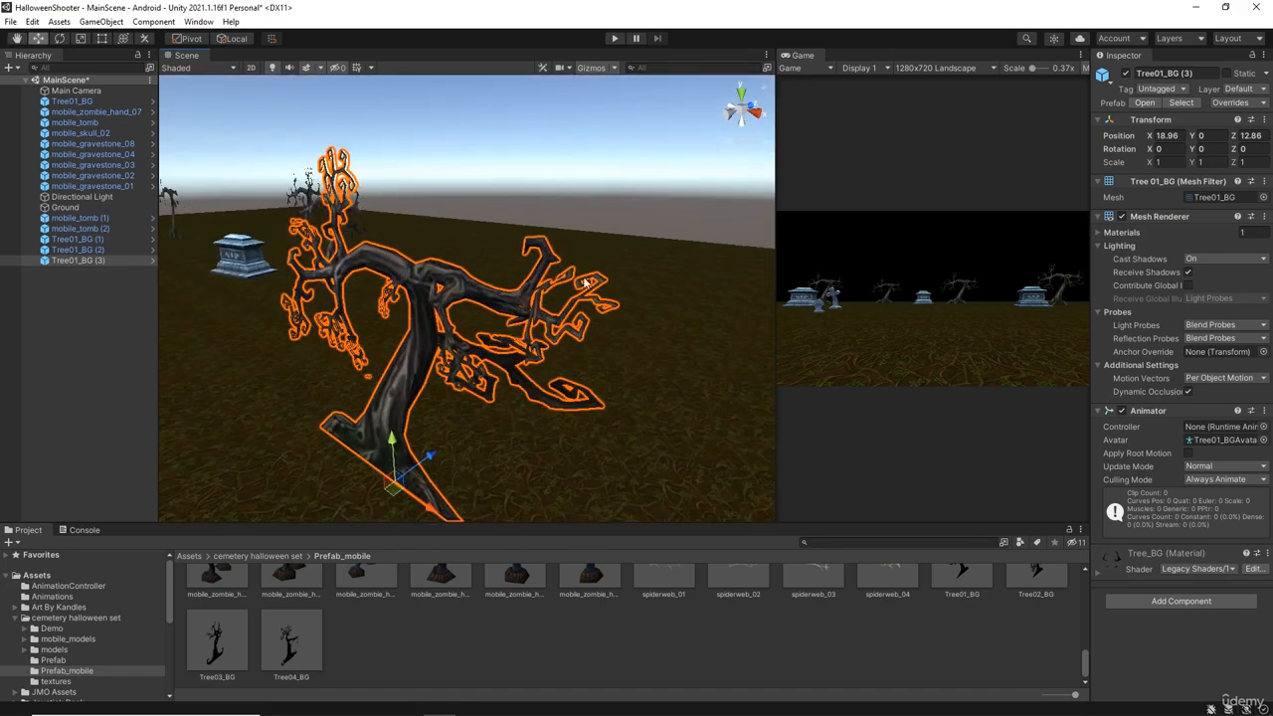
{"action": "left_click", "coordinate": [209, 68]}
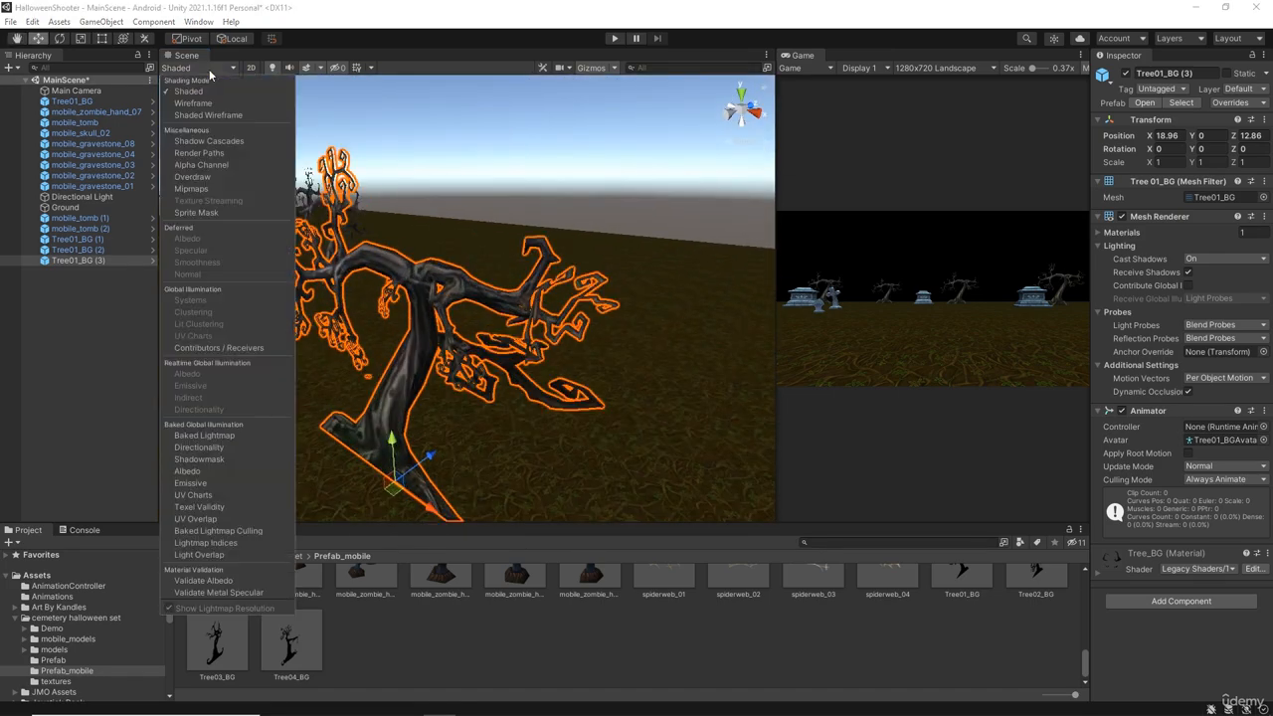
{"action": "left_click", "coordinate": [219, 118]}
{"action": "scroll", "coordinate": [448, 263], "scroll_direction": "down", "scroll_amount": 3}
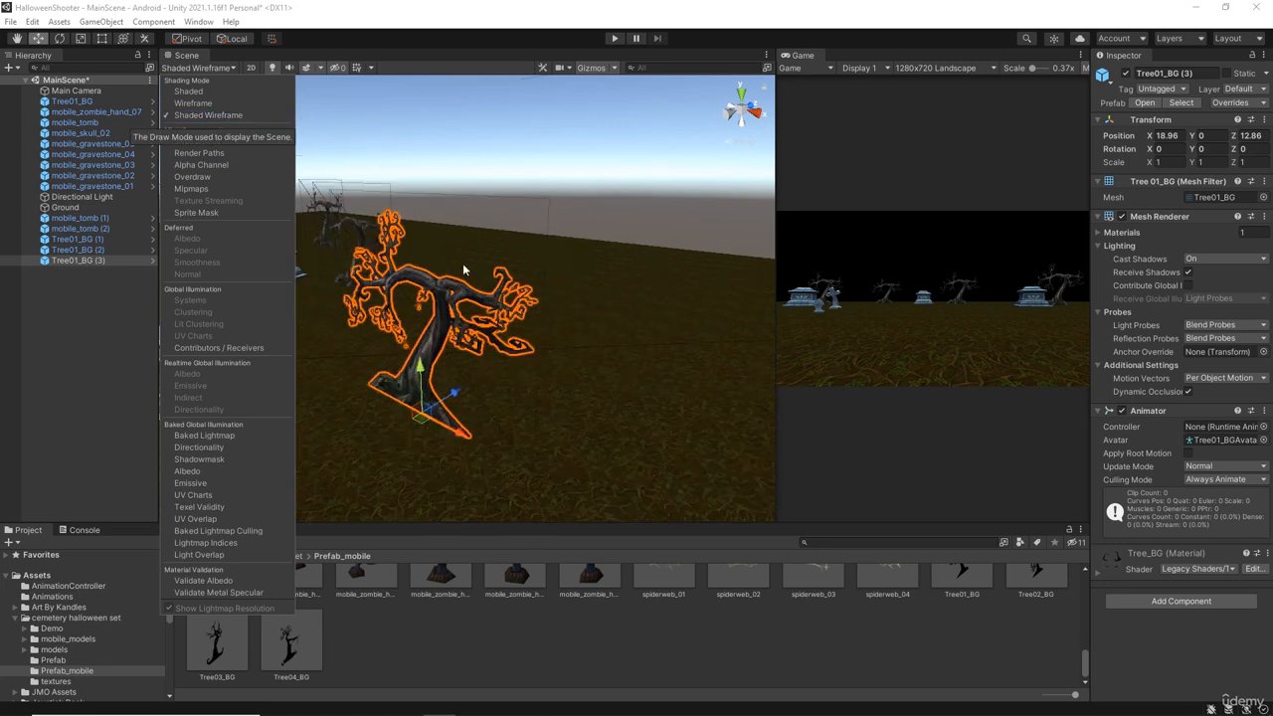
{"action": "middle_click_drag", "start_coordinate": [465, 269], "coordinate": [517, 261]}
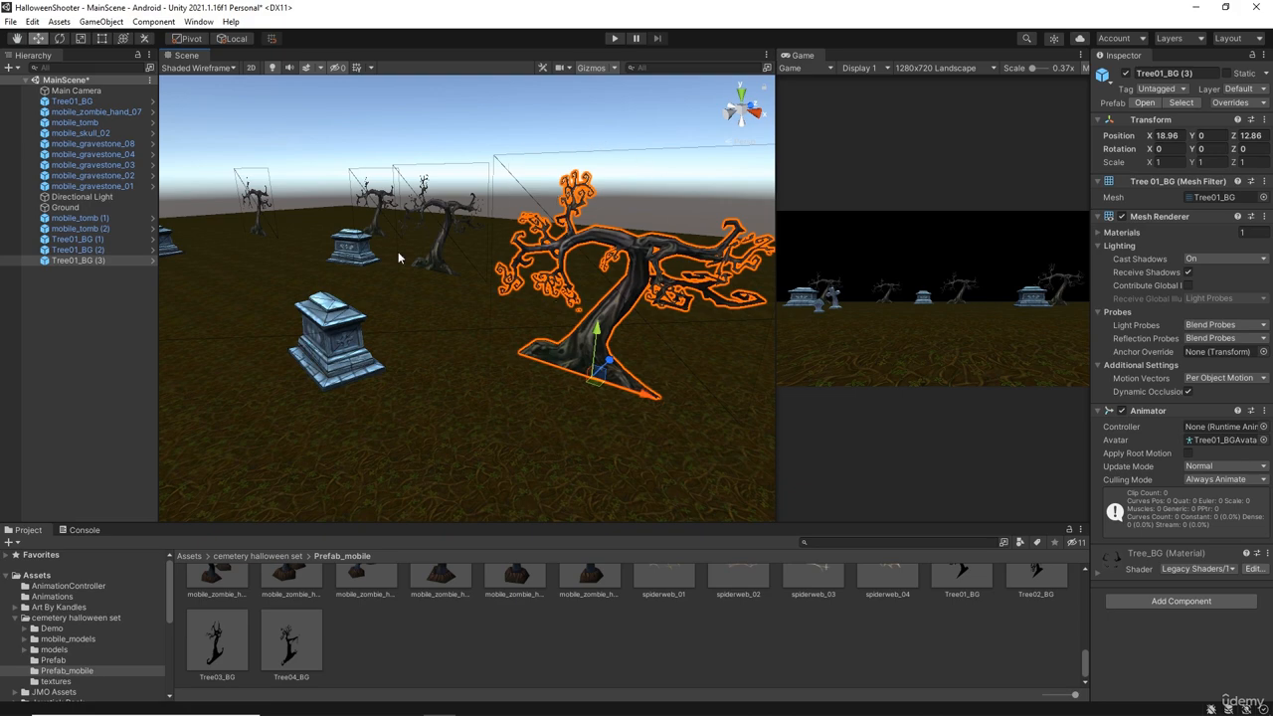
{"action": "middle_click_drag", "start_coordinate": [385, 254], "coordinate": [434, 238]}
{"action": "scroll", "coordinate": [543, 268], "scroll_direction": "up", "scroll_amount": 3}
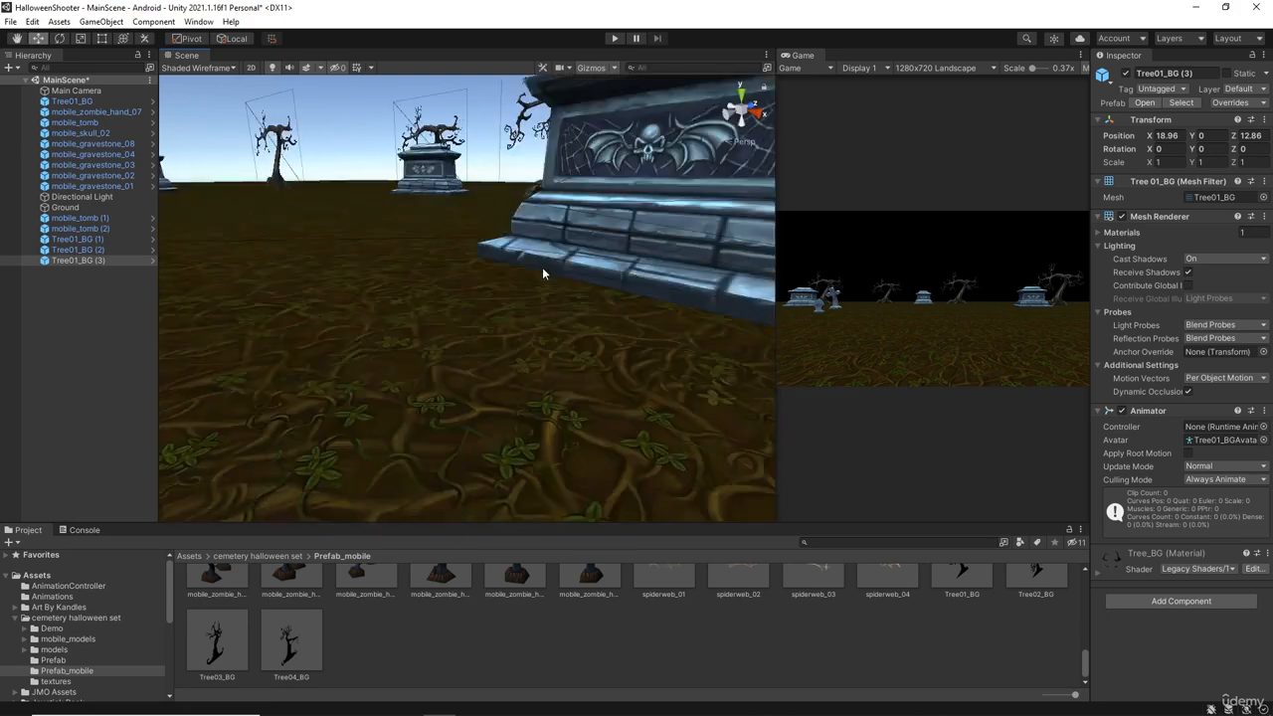
{"action": "middle_click_drag", "start_coordinate": [543, 269], "coordinate": [533, 268]}
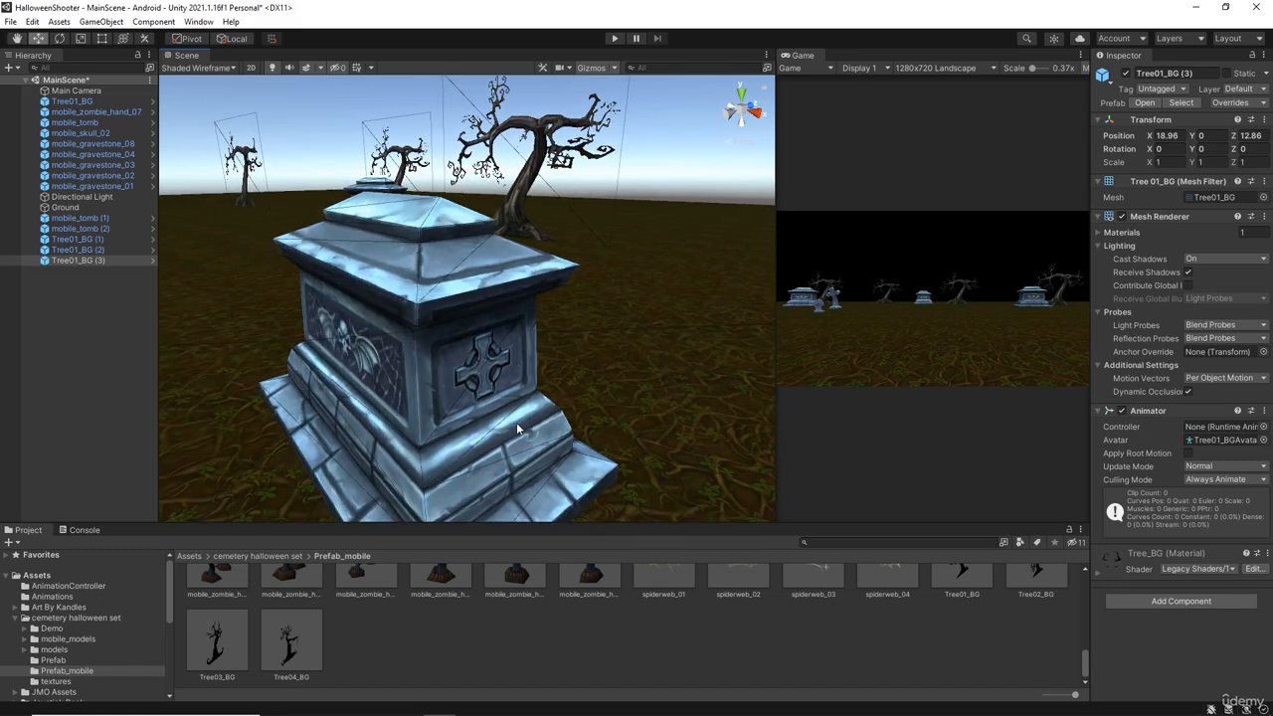
Inspect the geometry of the tombs, gravestones and trees in Wireframe display, and return the Scene view to Shaded.
{"action": "left_click", "coordinate": [199, 67]}
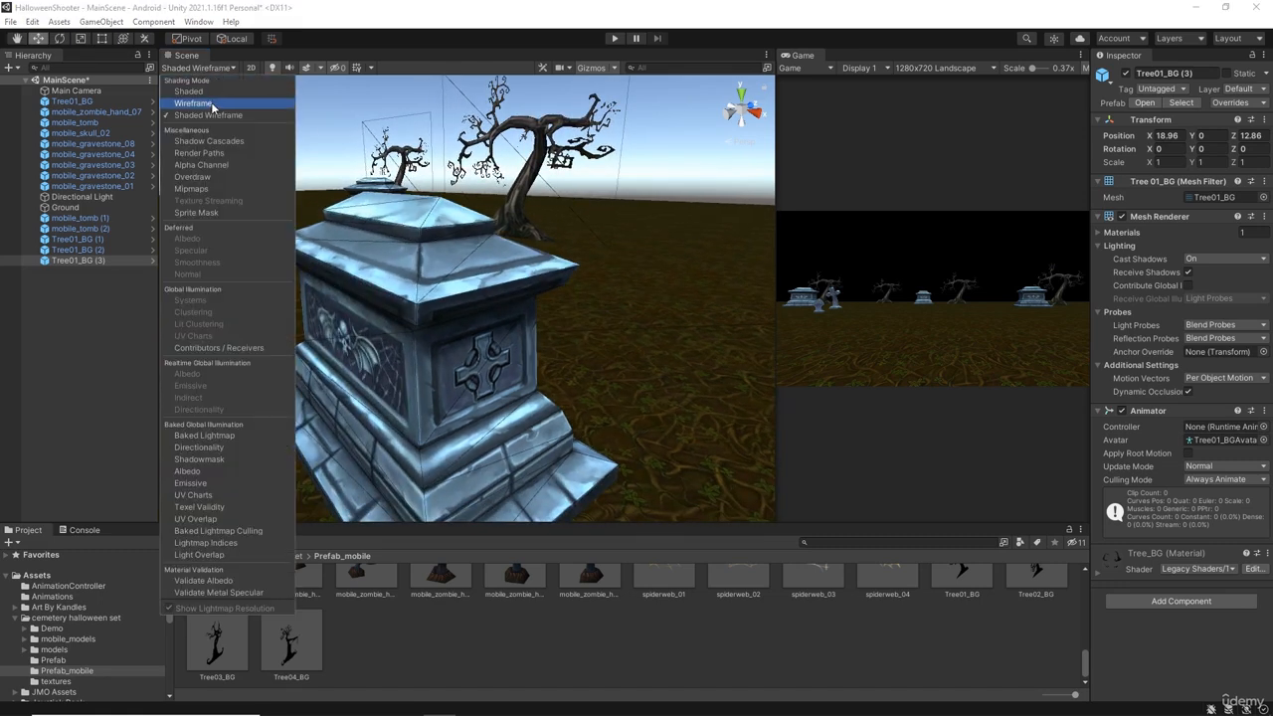
{"action": "left_click", "coordinate": [211, 104]}
{"action": "left_click", "coordinate": [43, 368]}
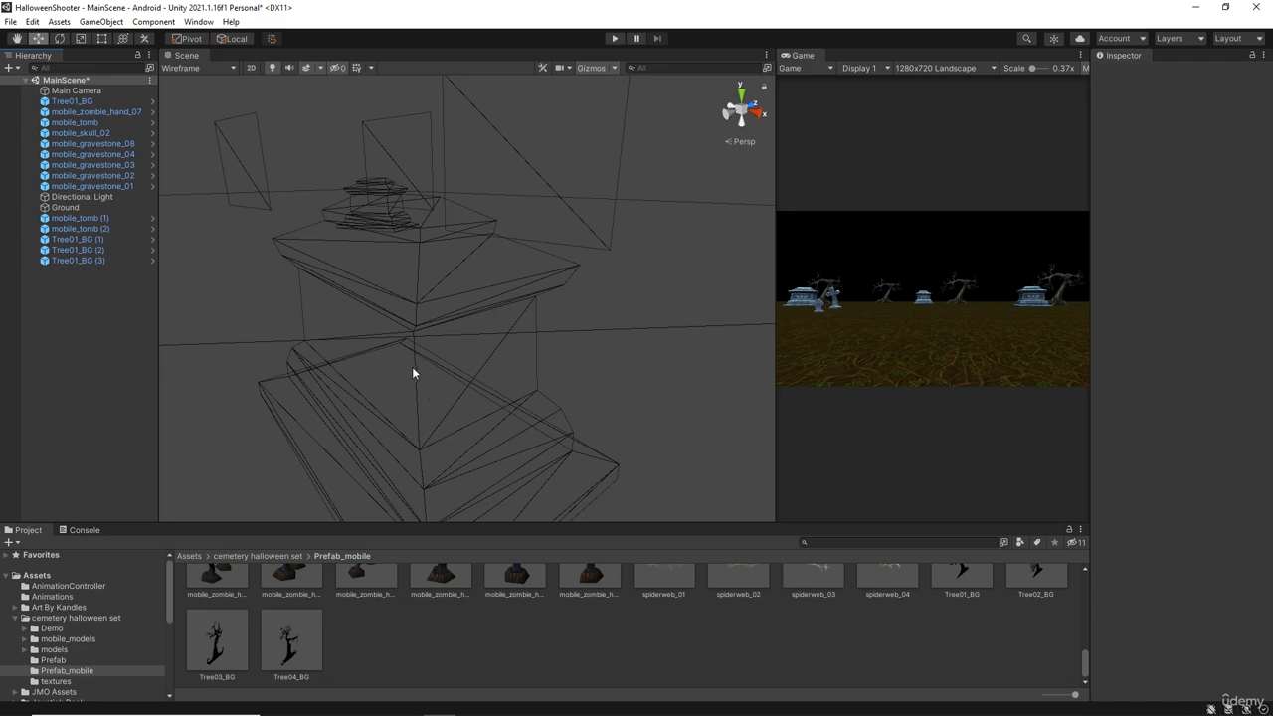
{"action": "scroll", "coordinate": [411, 368], "scroll_direction": "down", "scroll_amount": 10}
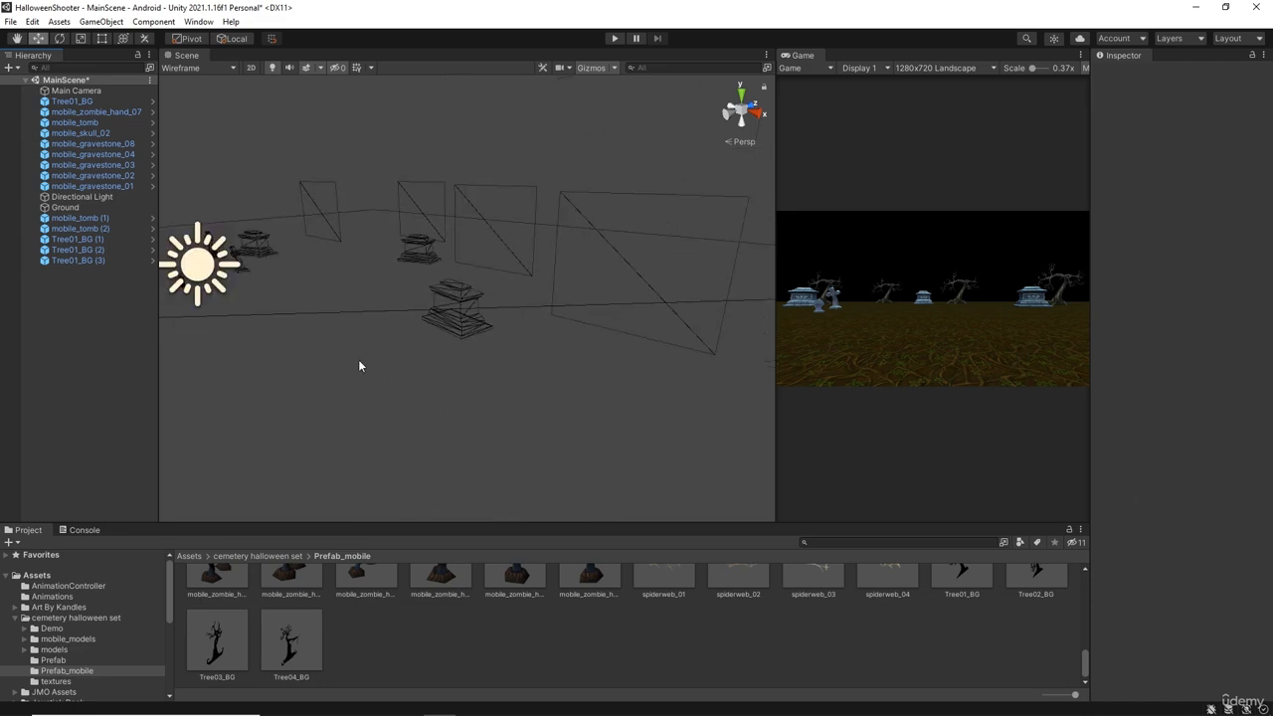
{"action": "middle_click_drag", "start_coordinate": [359, 366], "coordinate": [548, 395]}
{"action": "scroll", "coordinate": [450, 425], "scroll_direction": "up", "scroll_amount": 5}
{"action": "scroll", "coordinate": [450, 426], "scroll_direction": "up", "scroll_amount": 3}
{"action": "scroll", "coordinate": [573, 414], "scroll_direction": "up", "scroll_amount": 4}
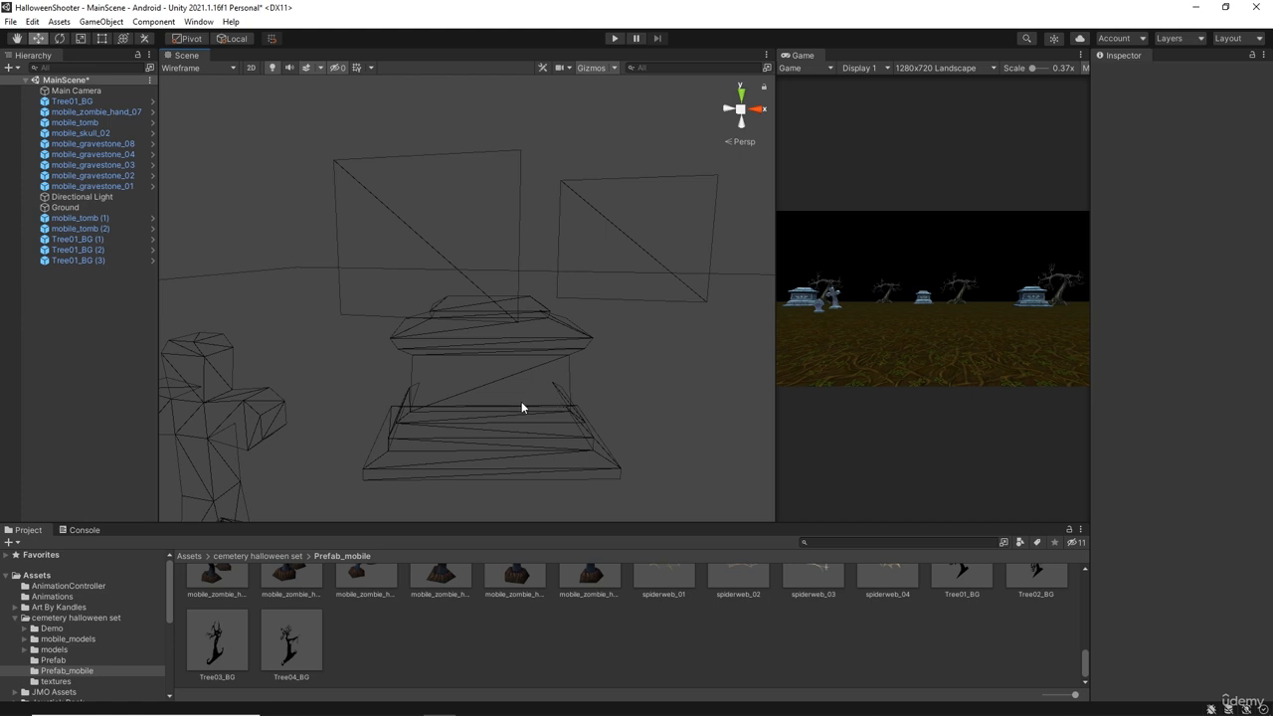
{"action": "scroll", "coordinate": [521, 401], "scroll_direction": "down", "scroll_amount": 6}
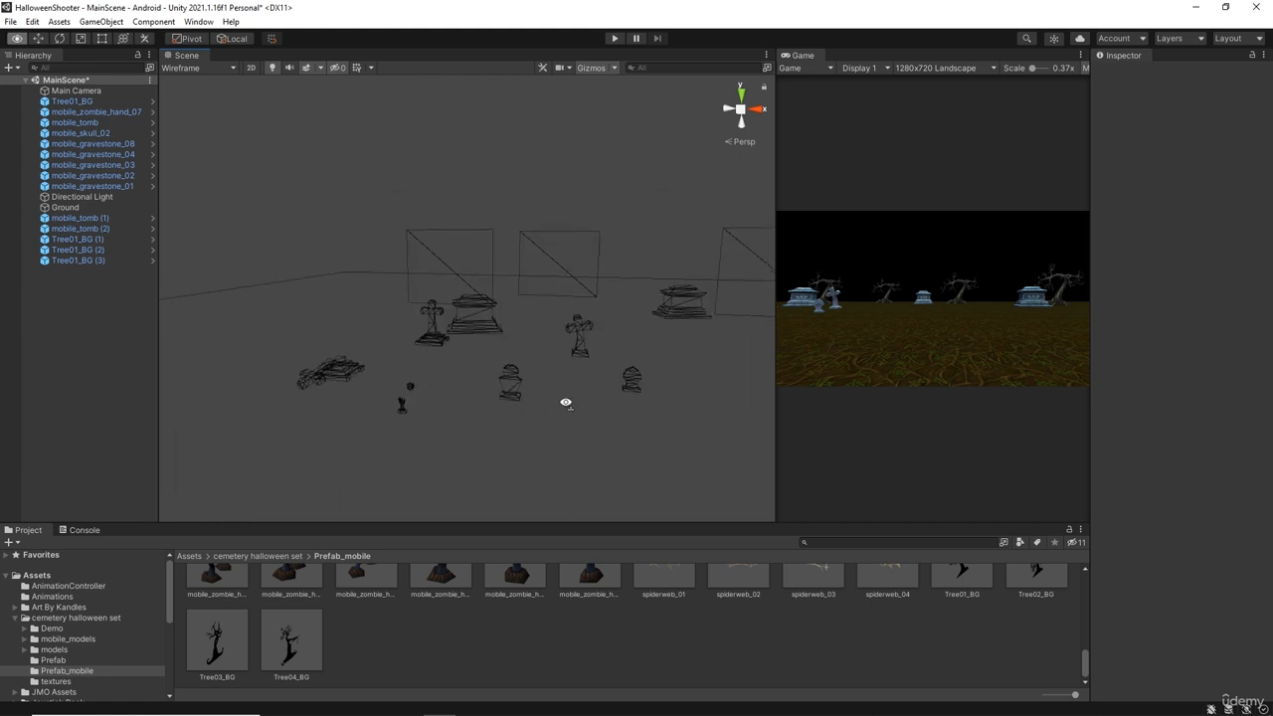
{"action": "left_click_drag", "start_coordinate": [566, 403], "coordinate": [404, 428], "text": "alt"}
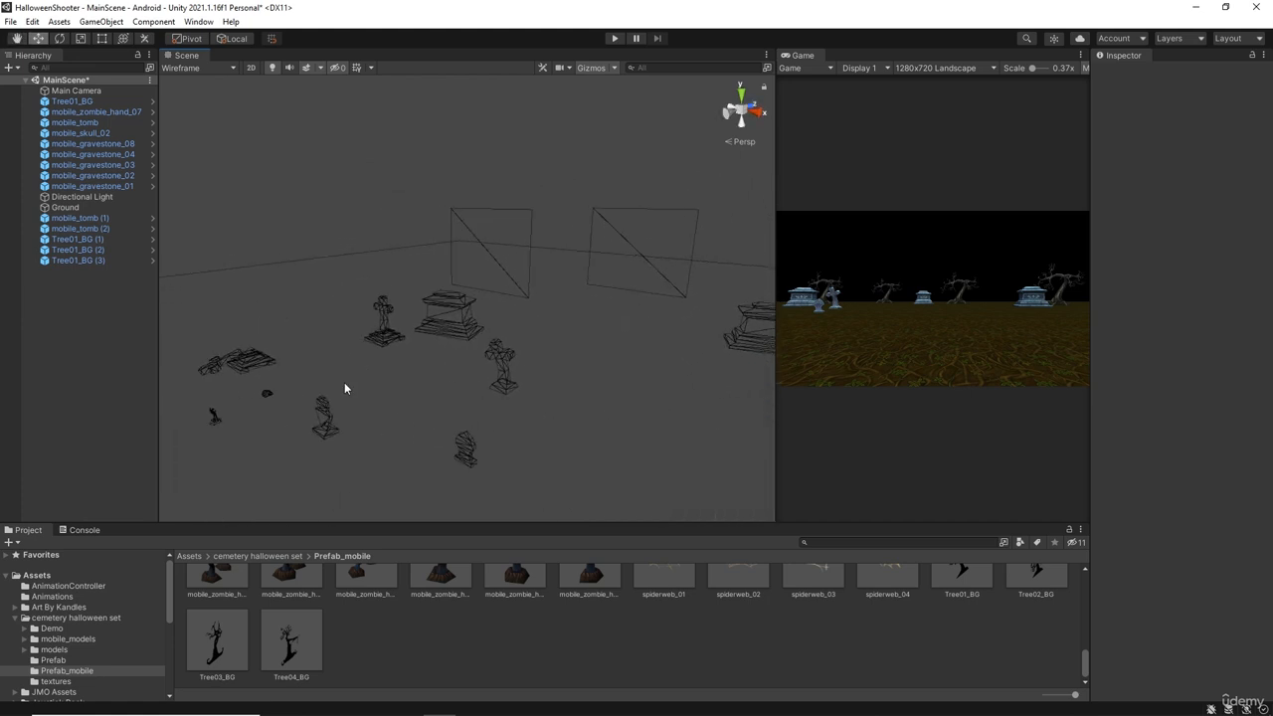
{"action": "left_click", "coordinate": [215, 66]}
{"action": "left_click", "coordinate": [189, 91]}
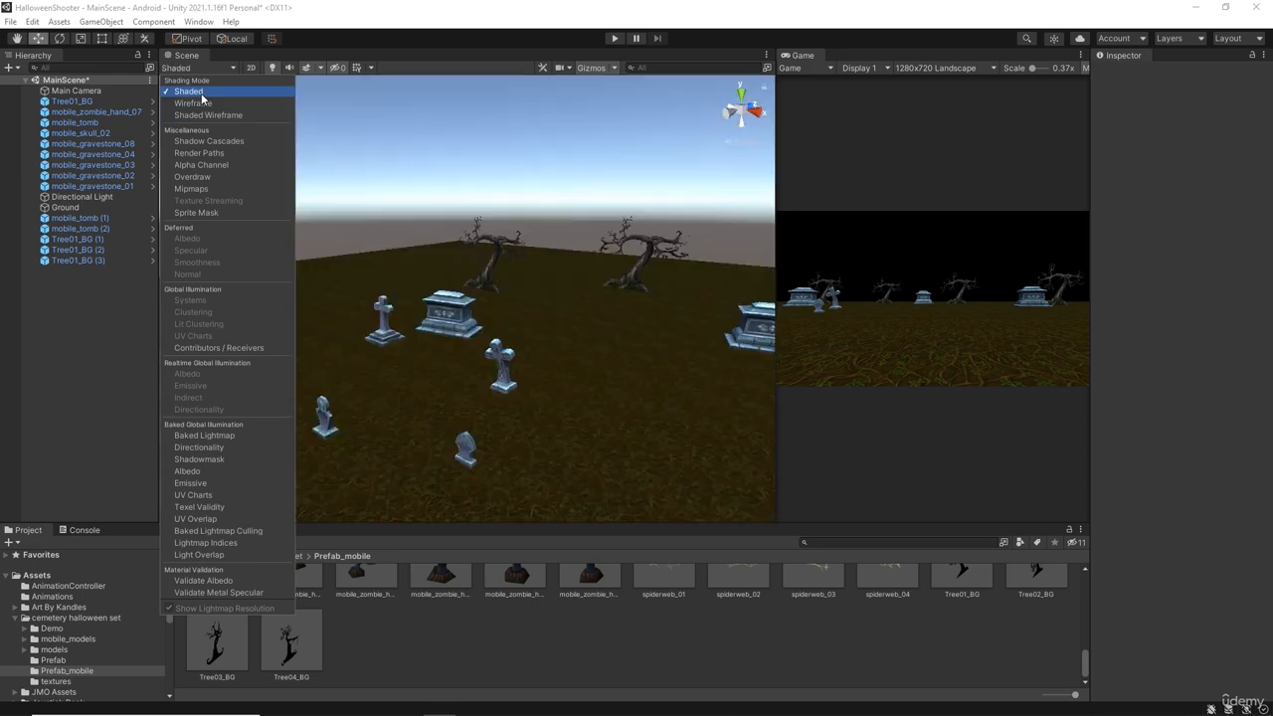
Move the cross gravestone mobile_gravestone_03 to about X 7.97, Z 8.69, beside the tomb on the other side of the cemetery.
{"action": "mouse_move", "coordinate": [651, 306]}
{"action": "middle_mouse_down"}
{"action": "mouse_move", "coordinate": [568, 292]}
{"action": "mouse_move", "coordinate": [511, 309]}
{"action": "mouse_move", "coordinate": [602, 323]}
{"action": "middle_mouse_up"}
{"action": "scroll", "coordinate": [521, 345], "scroll_direction": "up", "scroll_amount": 3}
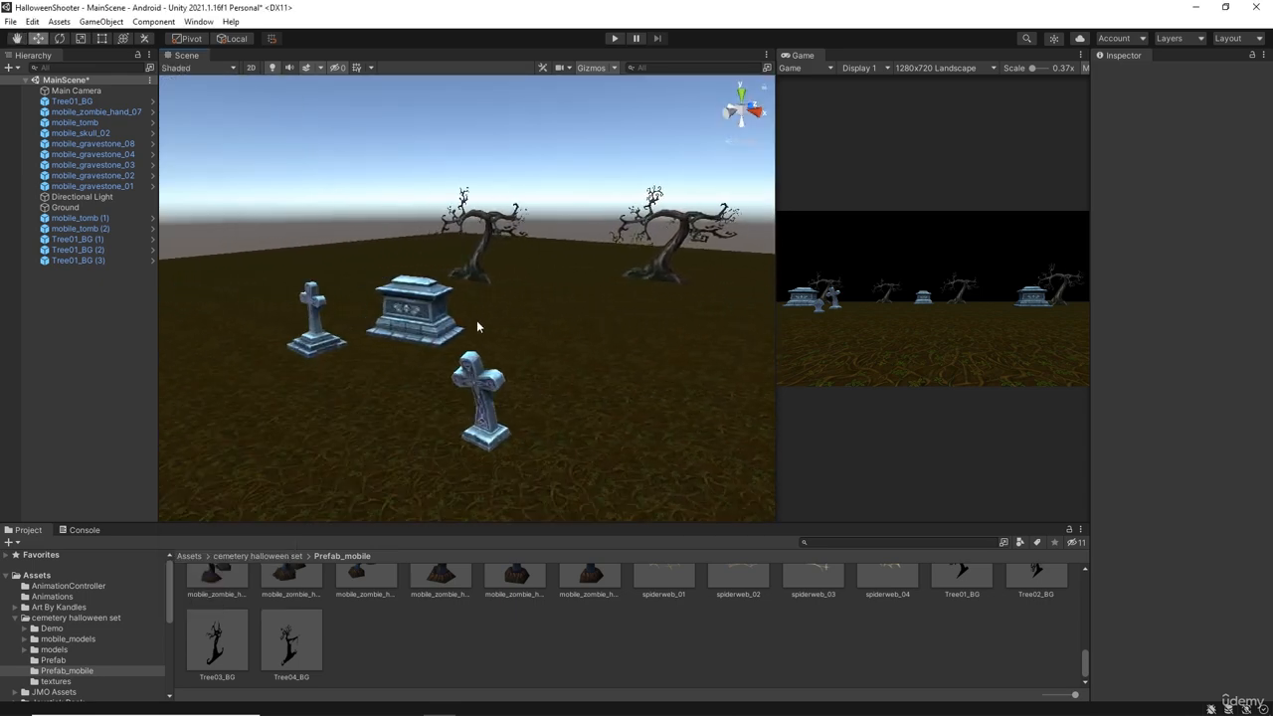
{"action": "right_click_drag", "start_coordinate": [476, 320], "coordinate": [584, 334]}
{"action": "middle_click_drag", "start_coordinate": [582, 333], "coordinate": [618, 323]}
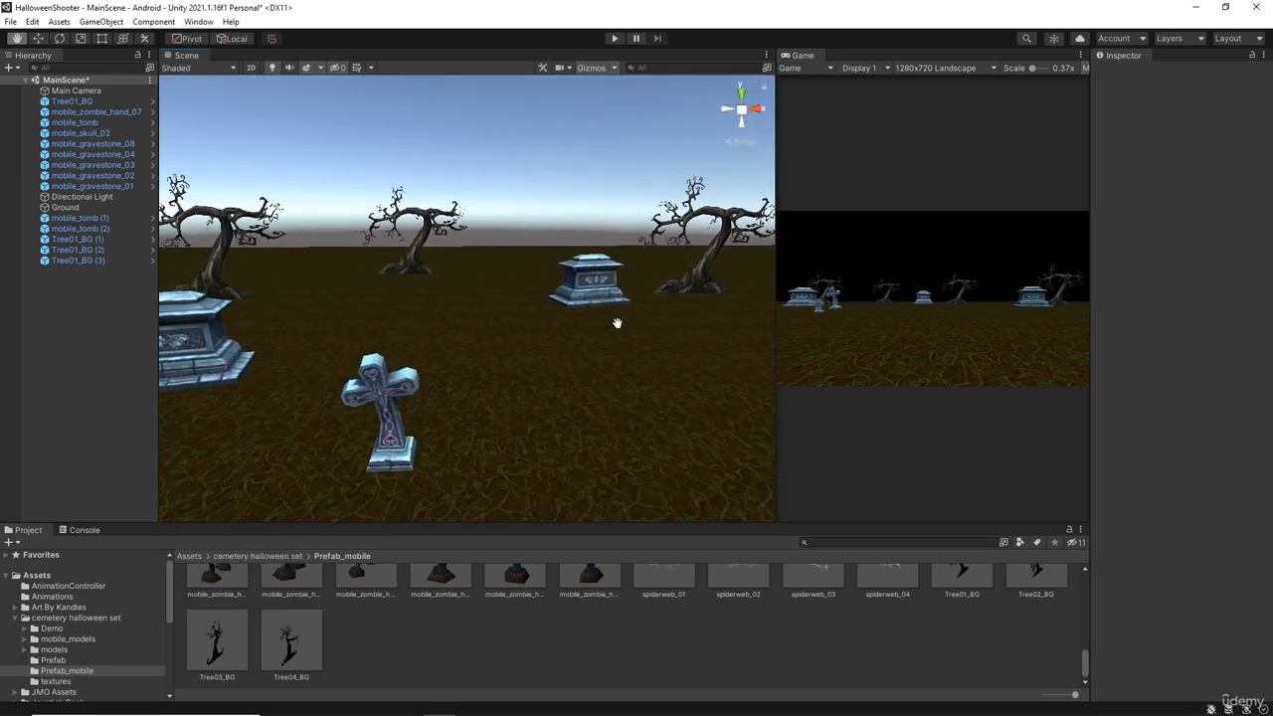
{"action": "left_click", "coordinate": [389, 397]}
{"action": "left_click_drag", "start_coordinate": [395, 438], "coordinate": [1099, 413]}
{"action": "scroll", "coordinate": [637, 314], "scroll_direction": "down", "scroll_amount": 5}
{"action": "key", "text": "f"}
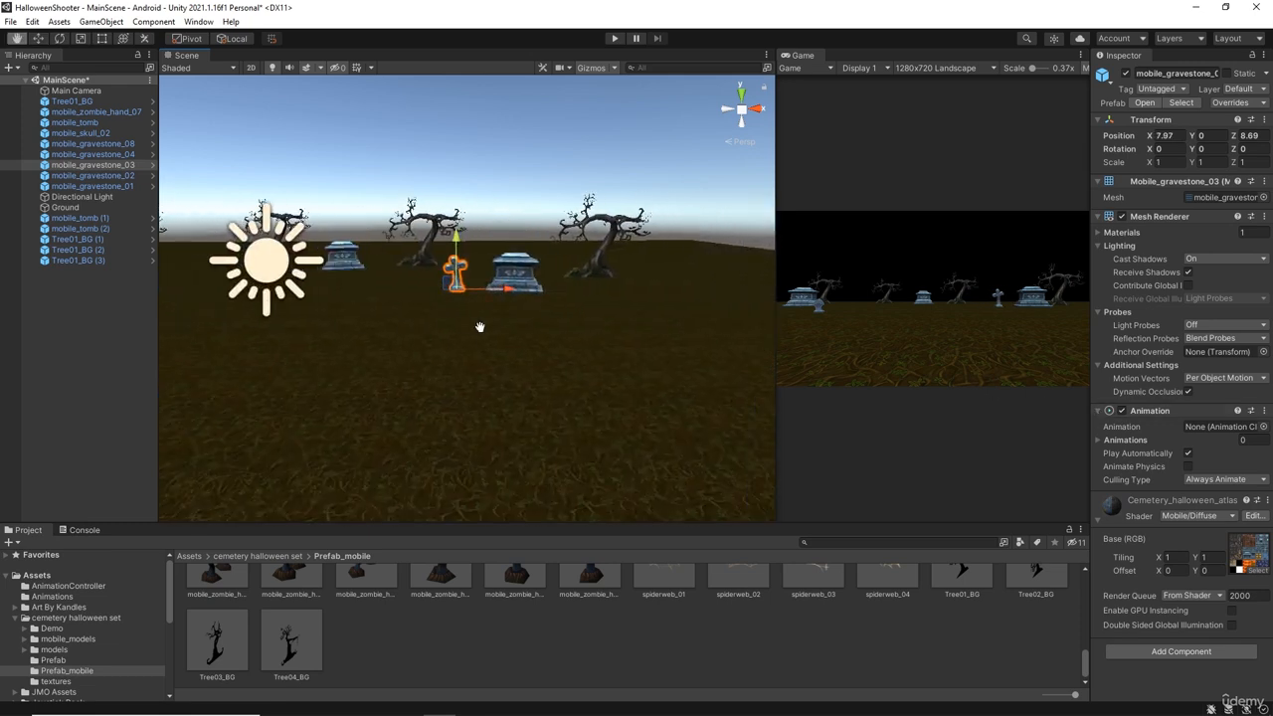
Hide the gizmos in the Scene view and look over the whole cemetery layout.
{"action": "left_click", "coordinate": [596, 67]}
{"action": "scroll", "coordinate": [568, 325], "scroll_direction": "up", "scroll_amount": 3}
{"action": "right_click_drag", "start_coordinate": [567, 327], "coordinate": [442, 372]}
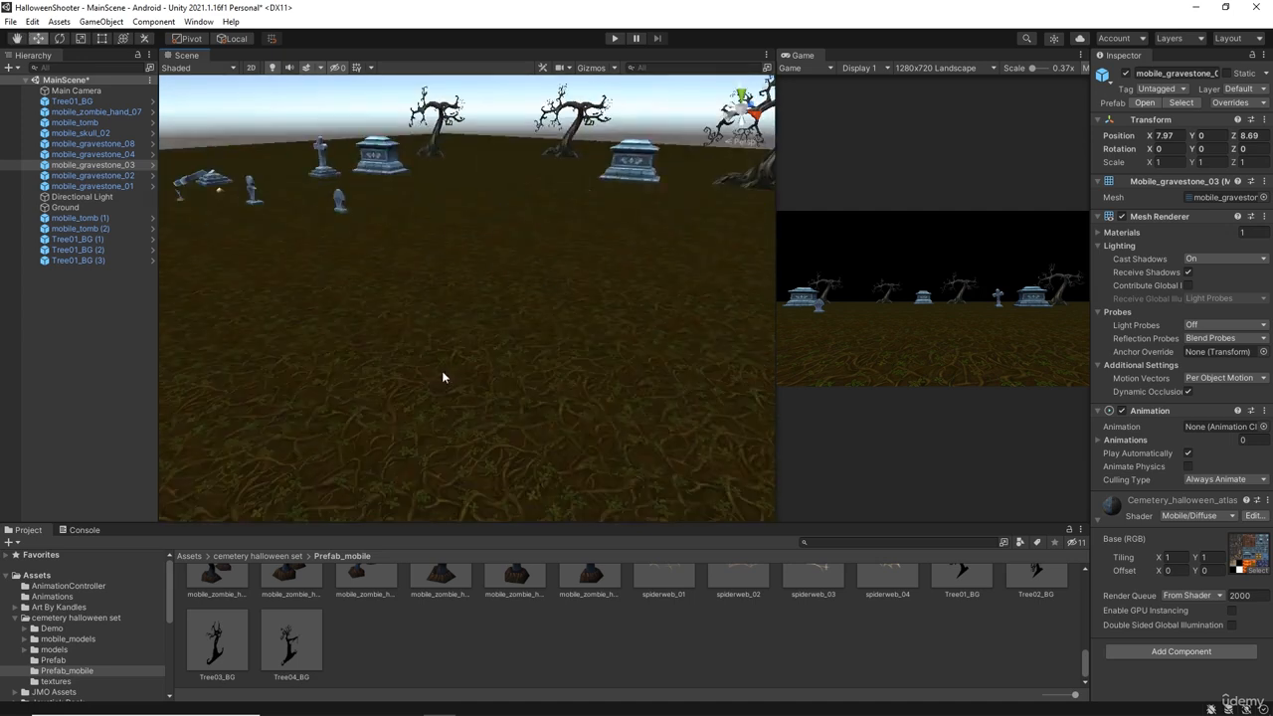
Duplicate the cross gravestone mobile_gravestone_03 and place the copy in front of the nearby tomb at about X 9.47, Z 1.85.
{"action": "key", "text": "f"}
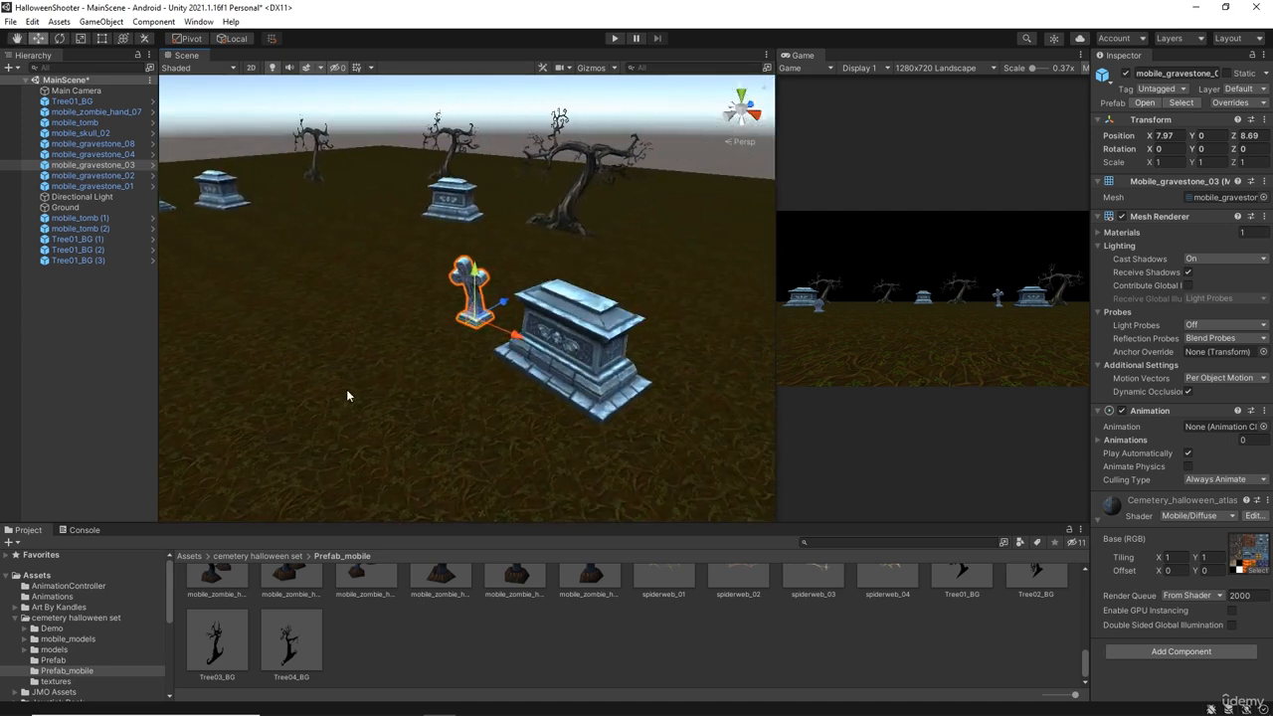
{"action": "left_click", "coordinate": [121, 166]}
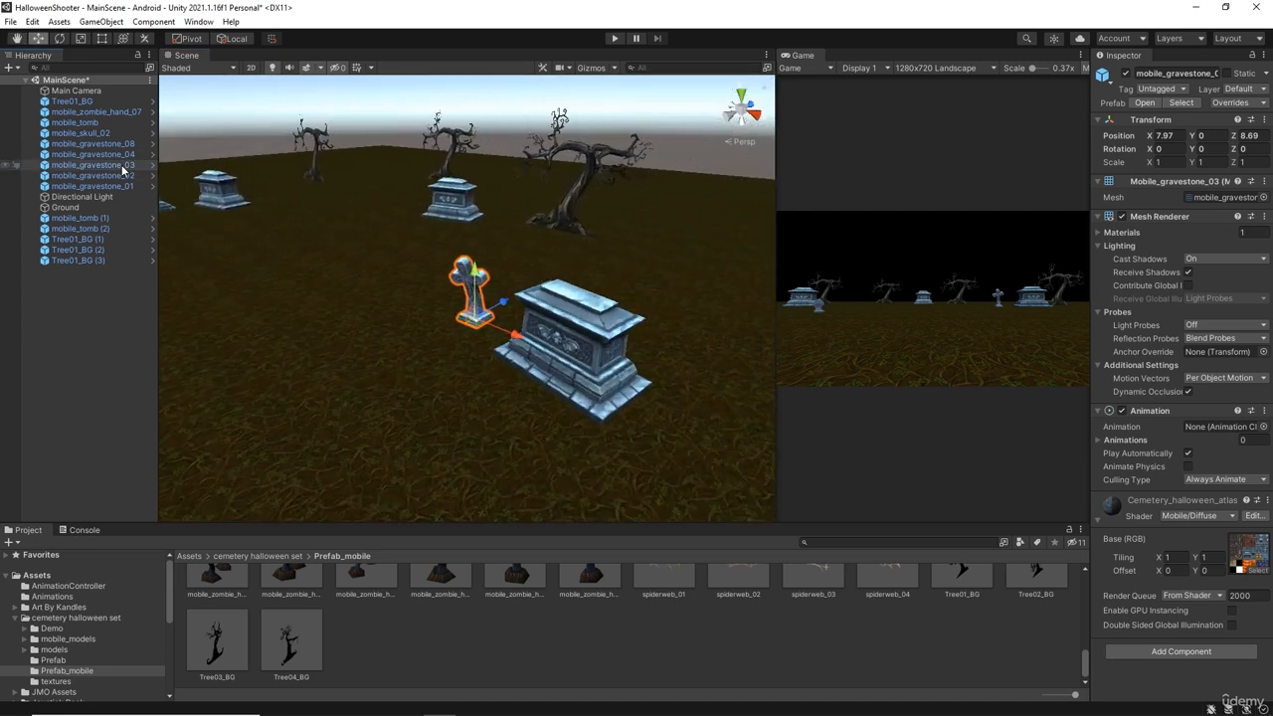
{"action": "key", "text": "ctrl+d"}
{"action": "left_click_drag", "start_coordinate": [505, 306], "coordinate": [321, 413]}
{"action": "left_click_drag", "start_coordinate": [292, 465], "coordinate": [339, 494]}
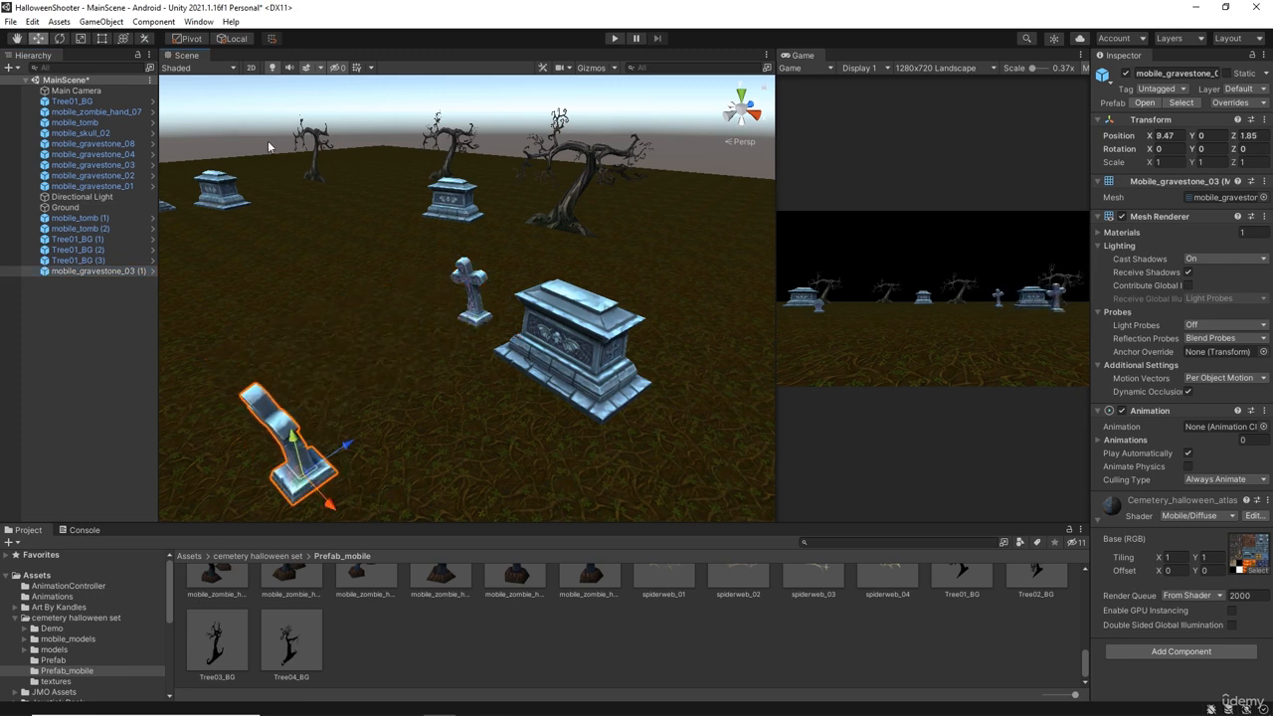
Rotate the new cross gravestone in front of the tomb by about 22 degrees around the Y axis.
{"action": "left_click", "coordinate": [60, 37]}
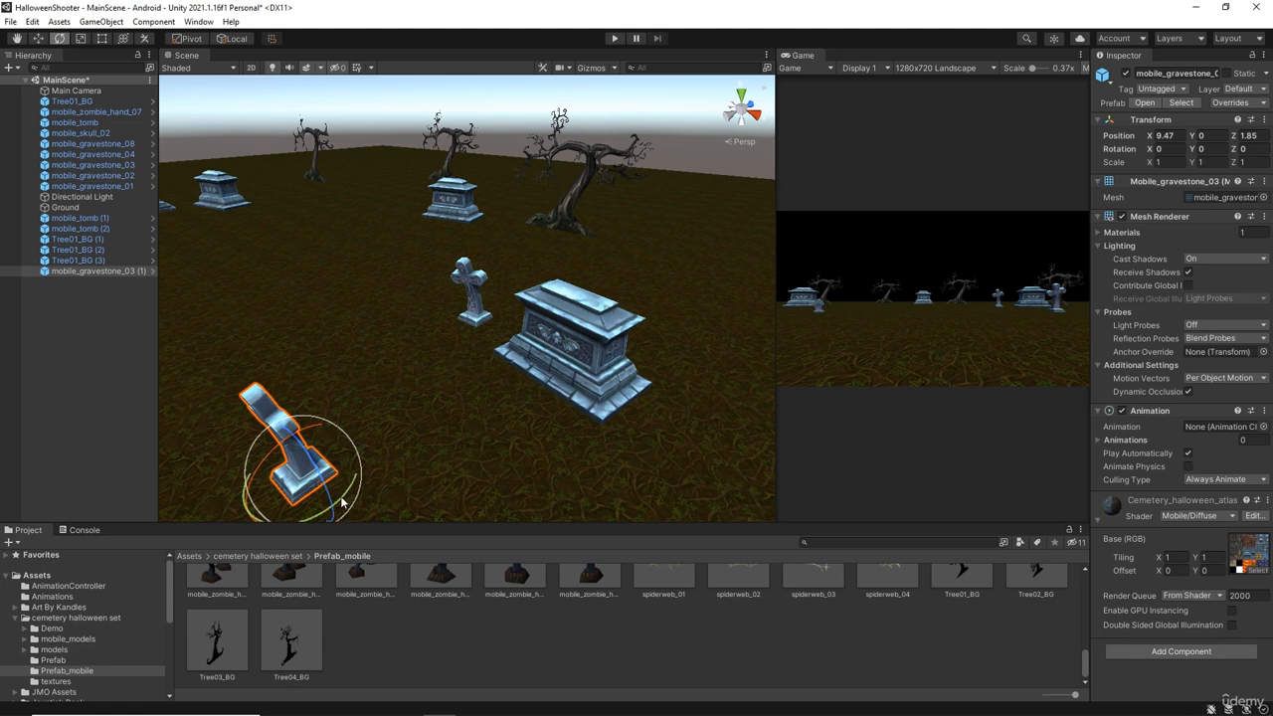
{"action": "left_click_drag", "start_coordinate": [344, 503], "coordinate": [288, 519]}
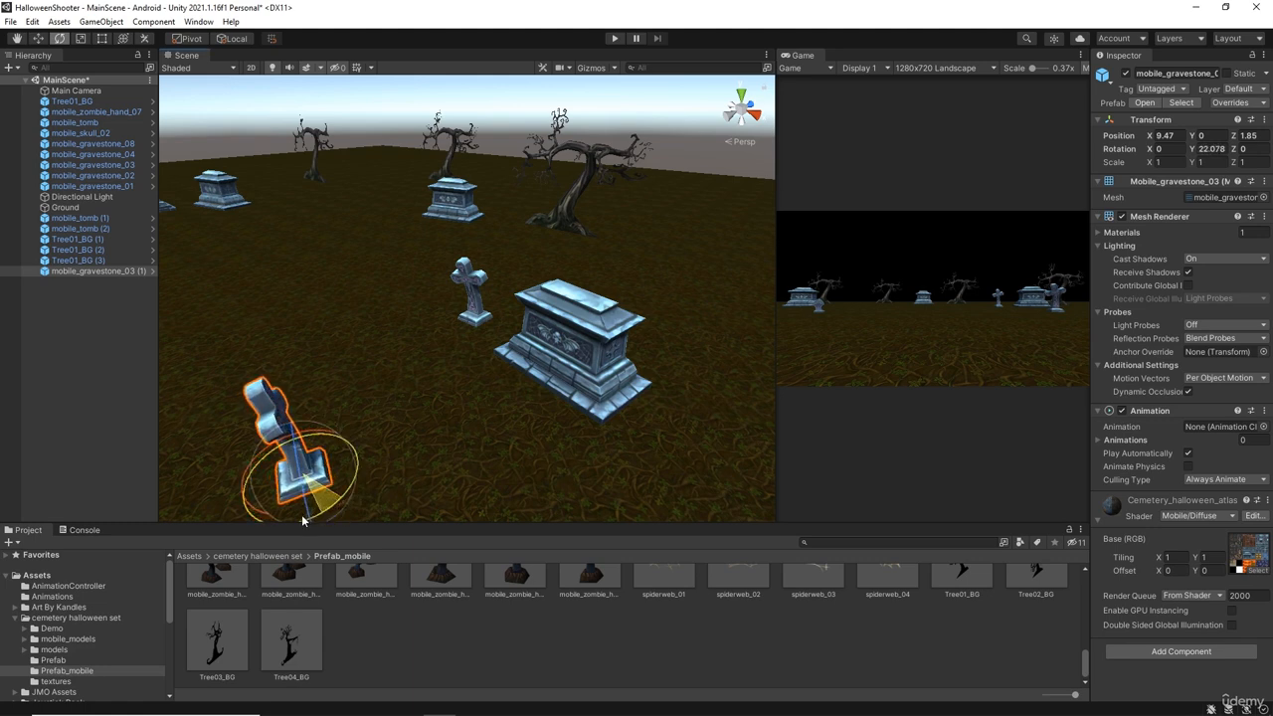
{"action": "scroll", "coordinate": [325, 318], "scroll_direction": "down", "scroll_amount": 5}
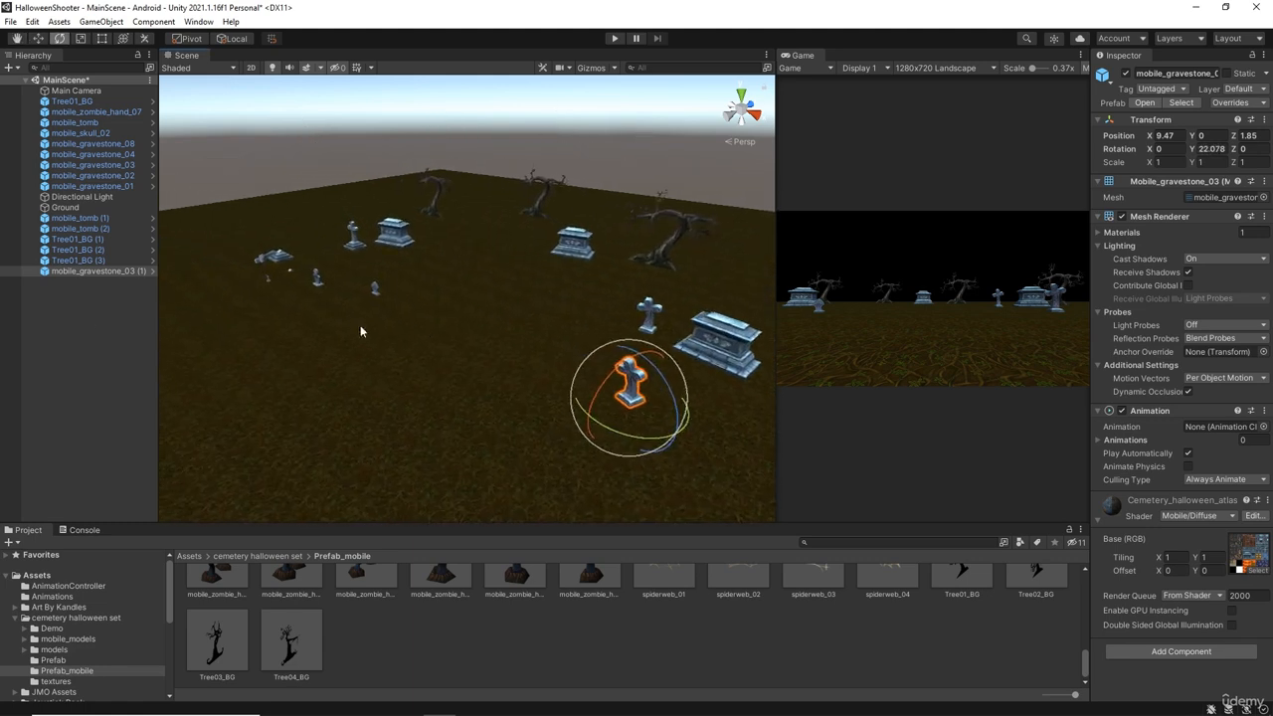
Duplicate mobile_gravestone_03 again and place the copy near the far tomb at about X -10.41, Z 12.54.
{"action": "left_click", "coordinate": [91, 334]}
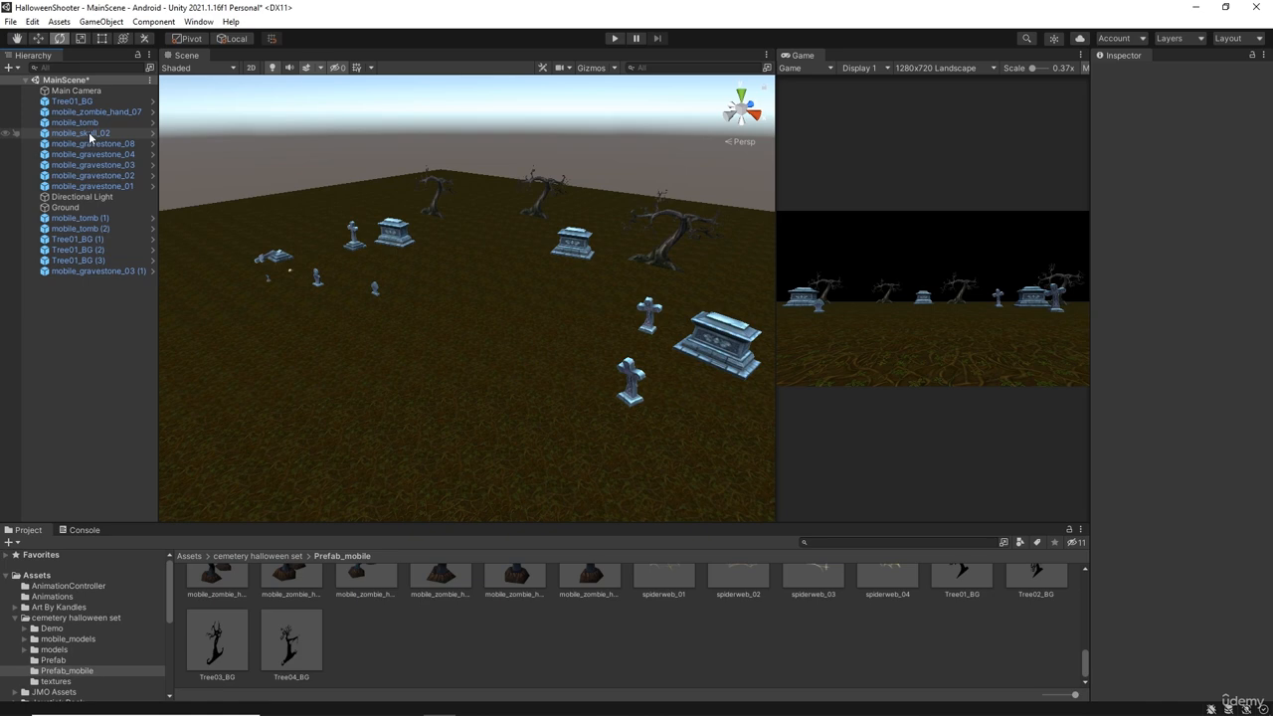
{"action": "left_click", "coordinate": [650, 315]}
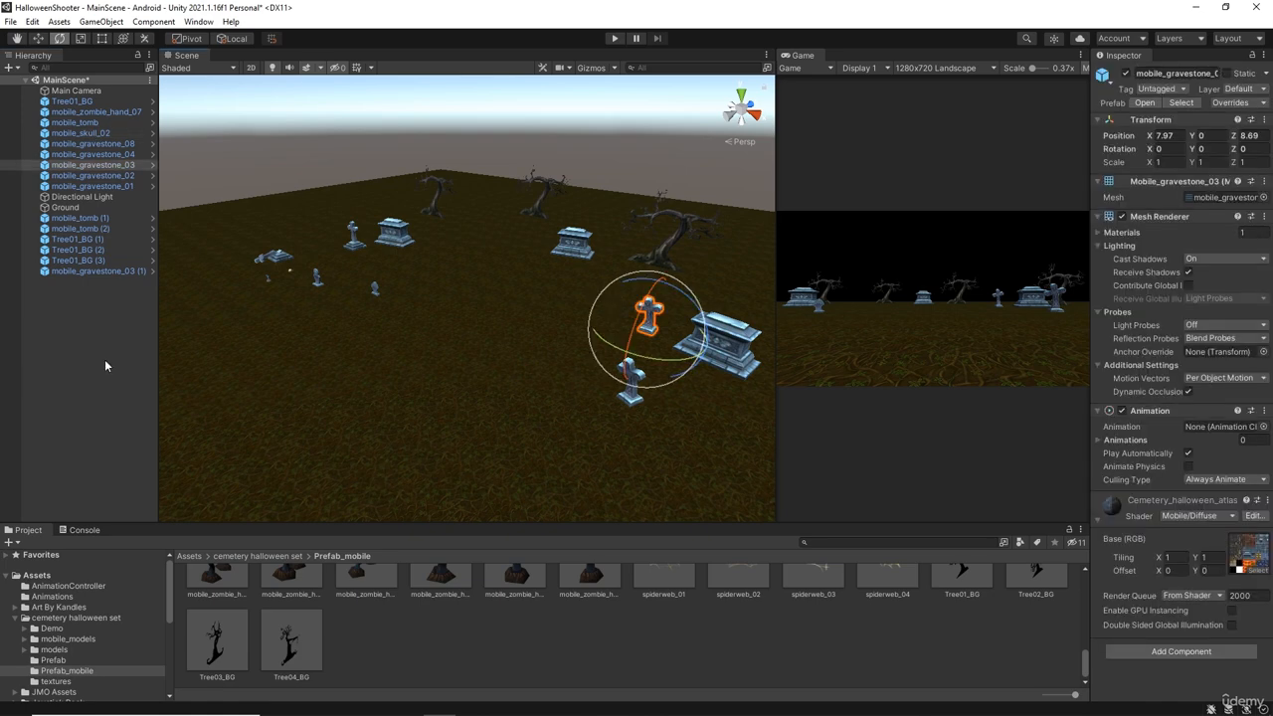
{"action": "key", "text": "ctrl+d"}
{"action": "key", "text": "w"}
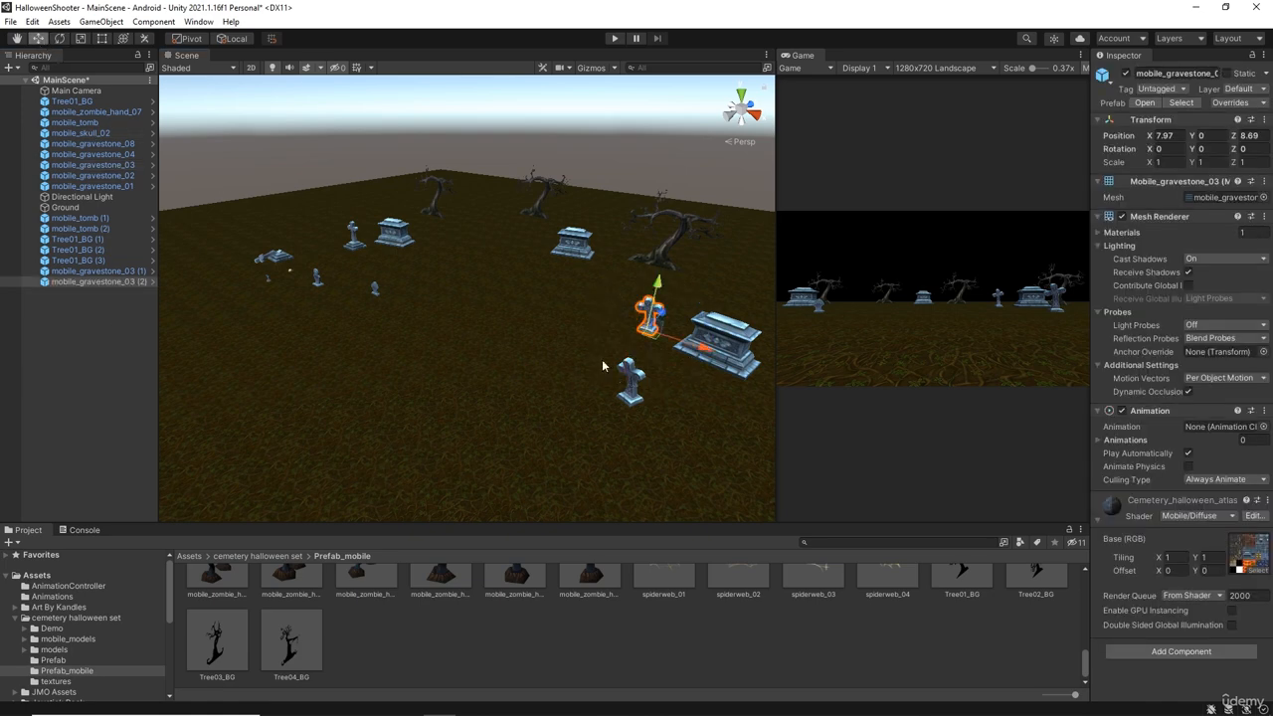
{"action": "left_click_drag", "start_coordinate": [711, 353], "coordinate": [443, 361]}
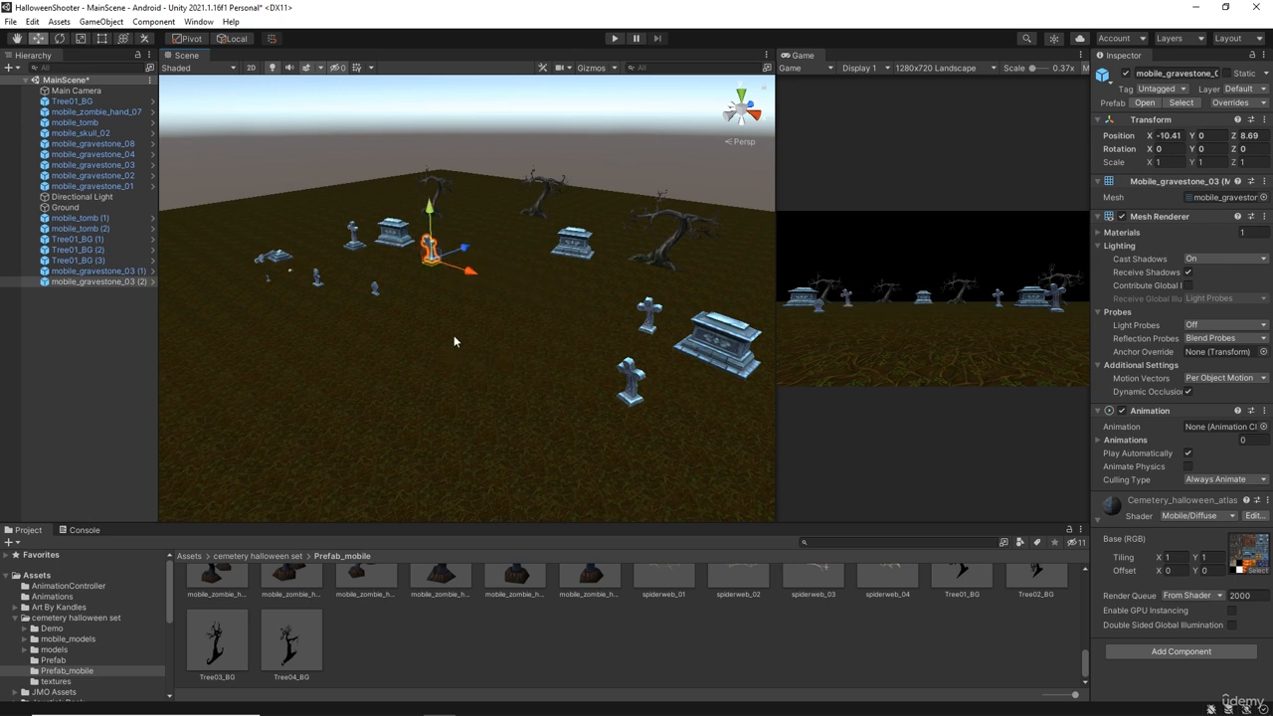
{"action": "left_click_drag", "start_coordinate": [462, 256], "coordinate": [471, 276]}
Move the small gravestone mobile_gravestone_04 forward into the open ground, to about X -4.36, Z -3.72.
{"action": "scroll", "coordinate": [358, 320], "scroll_direction": "up", "scroll_amount": 5}
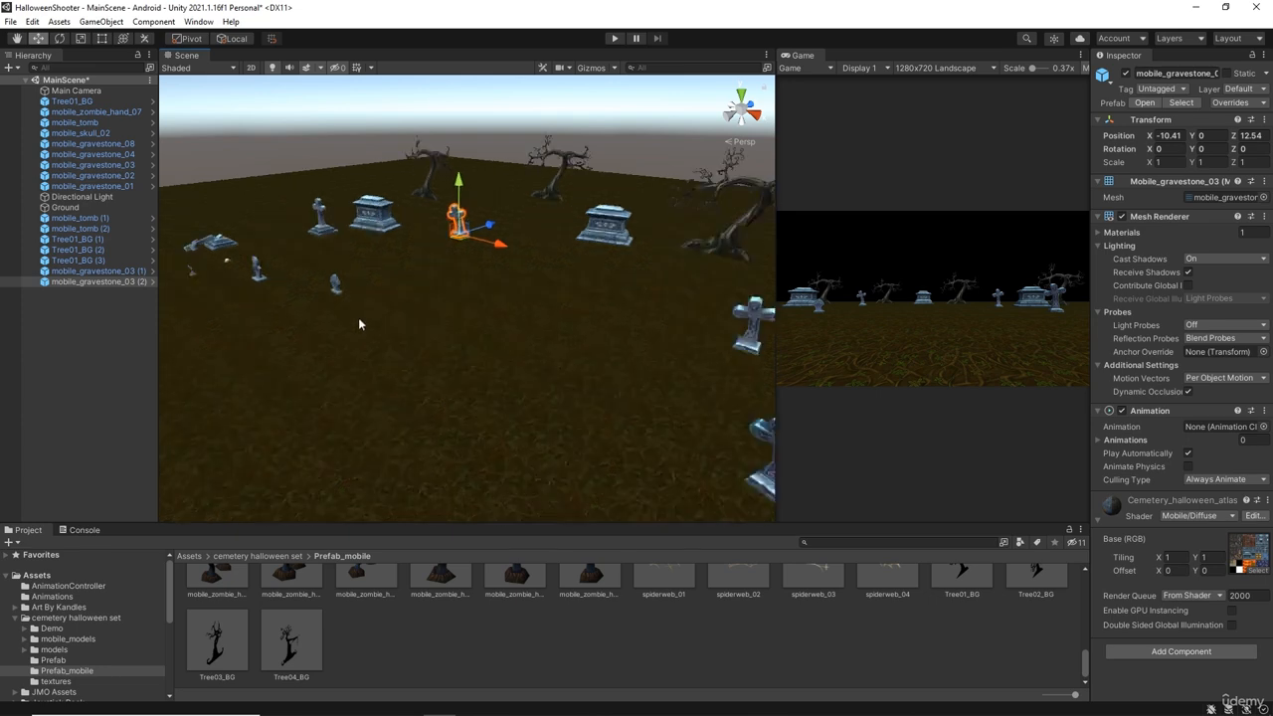
{"action": "middle_click_drag", "start_coordinate": [359, 319], "coordinate": [406, 337]}
{"action": "left_click", "coordinate": [417, 336]}
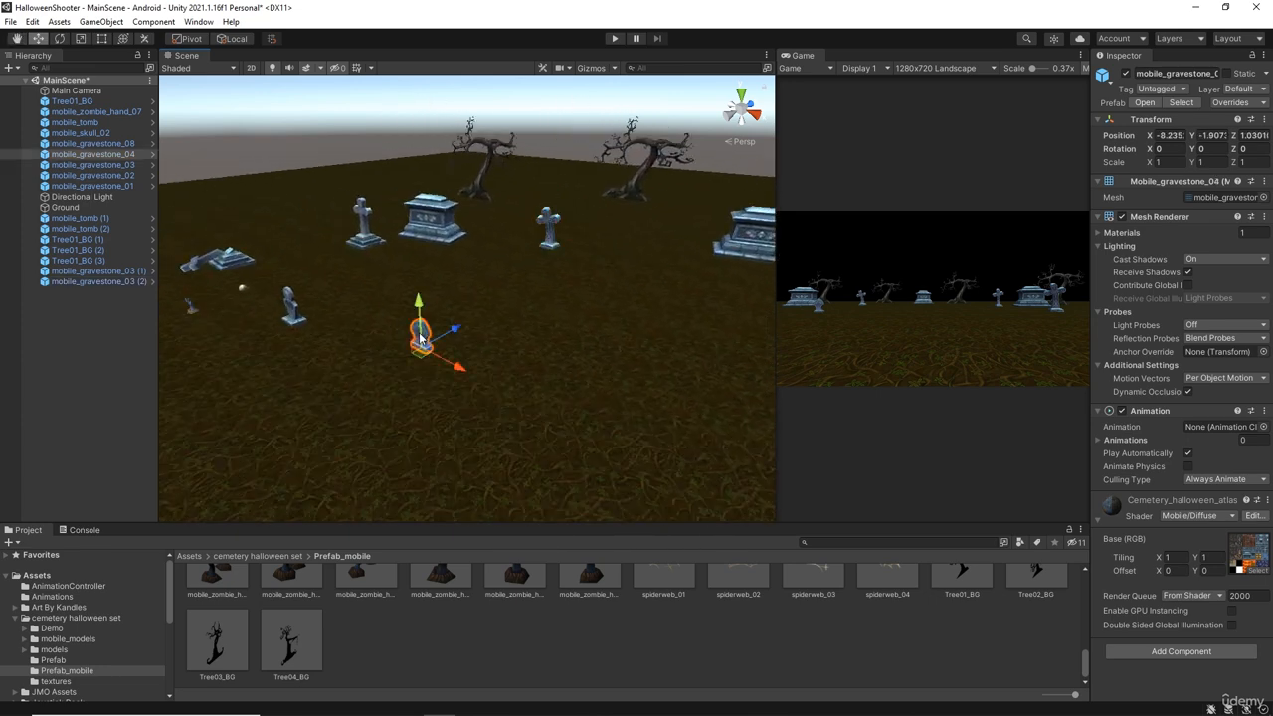
{"action": "left_click_drag", "start_coordinate": [457, 369], "coordinate": [754, 440]}
{"action": "scroll", "coordinate": [702, 458], "scroll_direction": "down", "scroll_amount": 3}
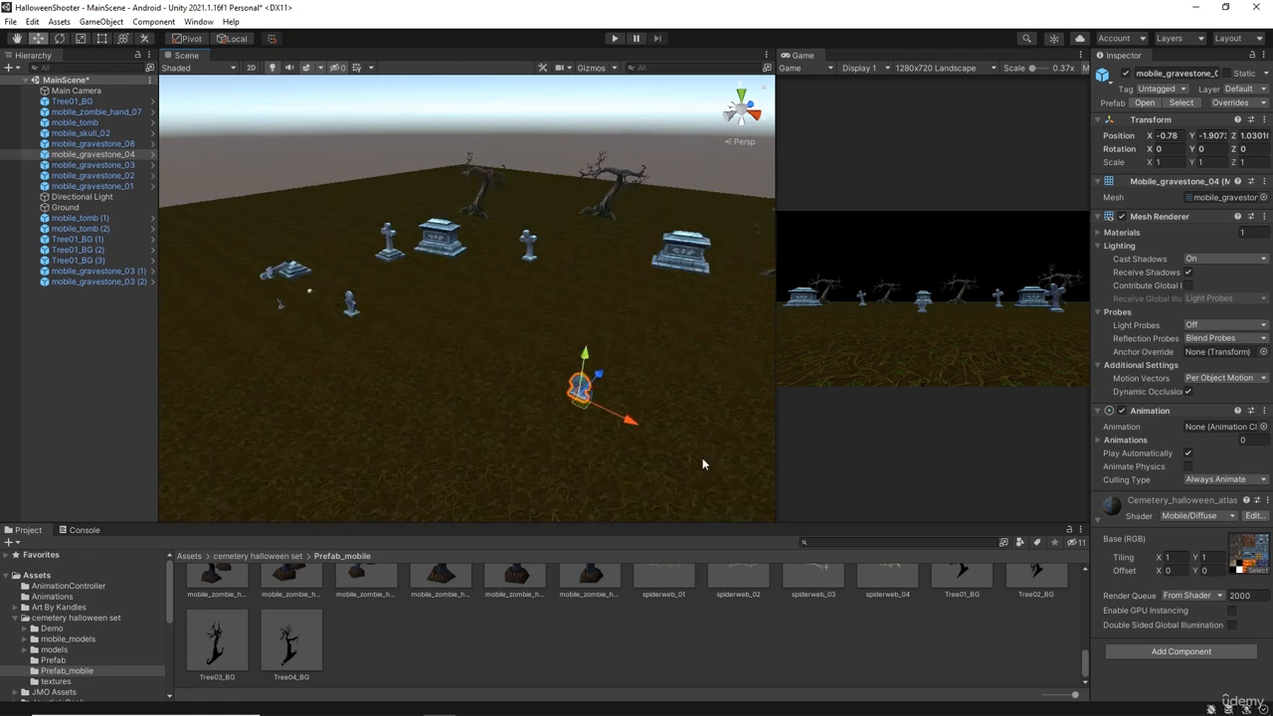
{"action": "middle_click_drag", "start_coordinate": [702, 458], "coordinate": [647, 441]}
{"action": "left_click_drag", "start_coordinate": [434, 385], "coordinate": [325, 420]}
Duplicate mobile_gravestone_04 twice, placing the copies at about X 1.16, Z -3.14 and X -0.83, Z 3.75.
{"action": "scroll", "coordinate": [350, 463], "scroll_direction": "down", "scroll_amount": 2}
{"action": "left_click", "coordinate": [119, 156]}
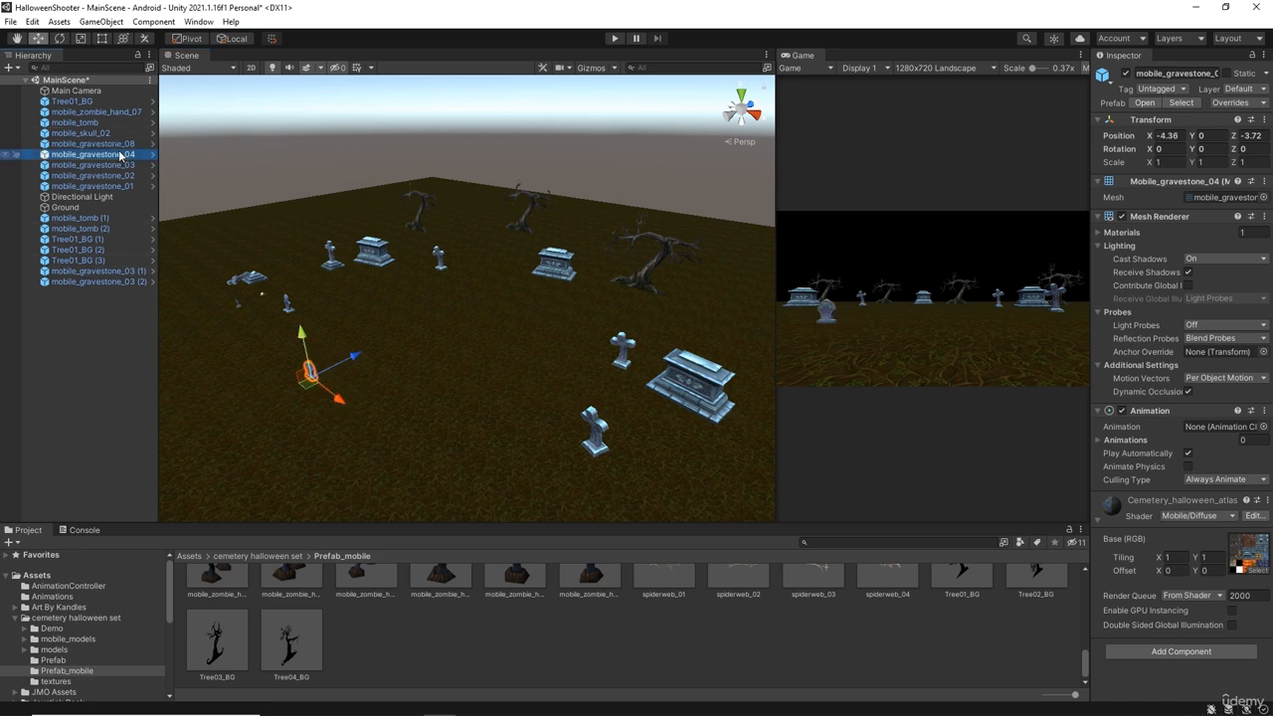
{"action": "key", "text": "ctrl+d"}
{"action": "left_click_drag", "start_coordinate": [341, 402], "coordinate": [410, 450]}
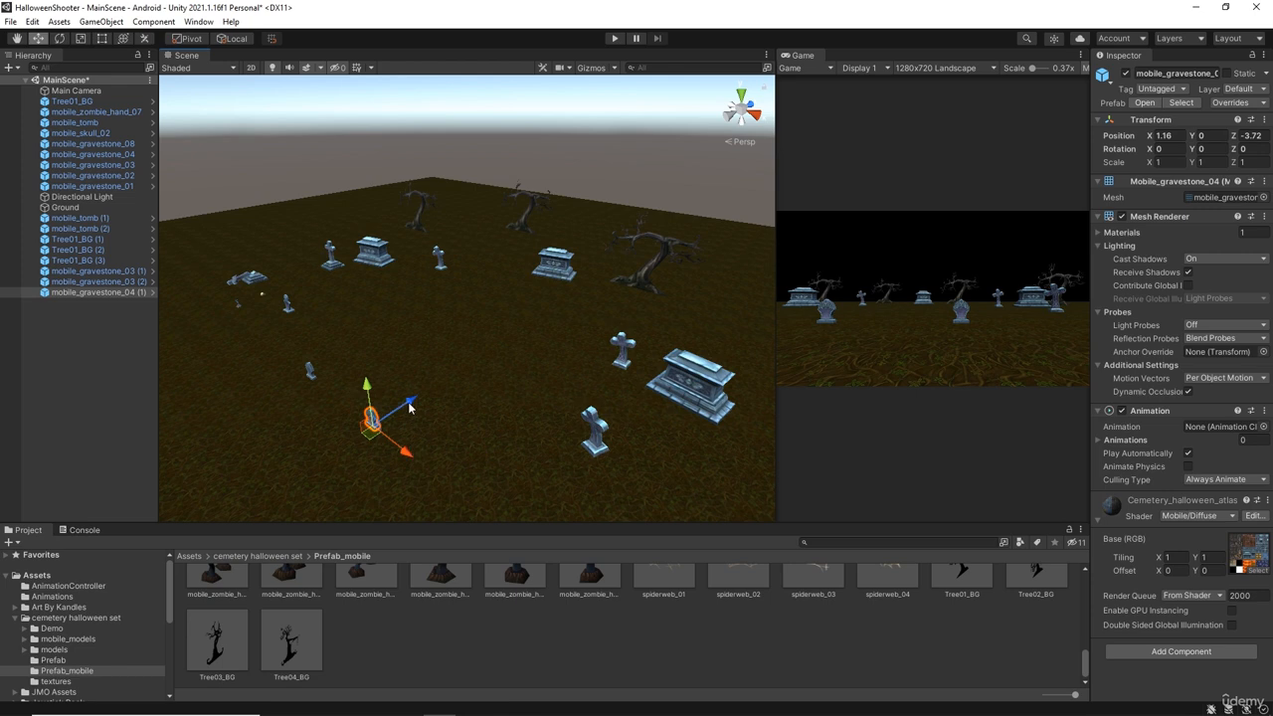
{"action": "left_click_drag", "start_coordinate": [408, 406], "coordinate": [419, 399]}
{"action": "key", "text": "ctrl+d"}
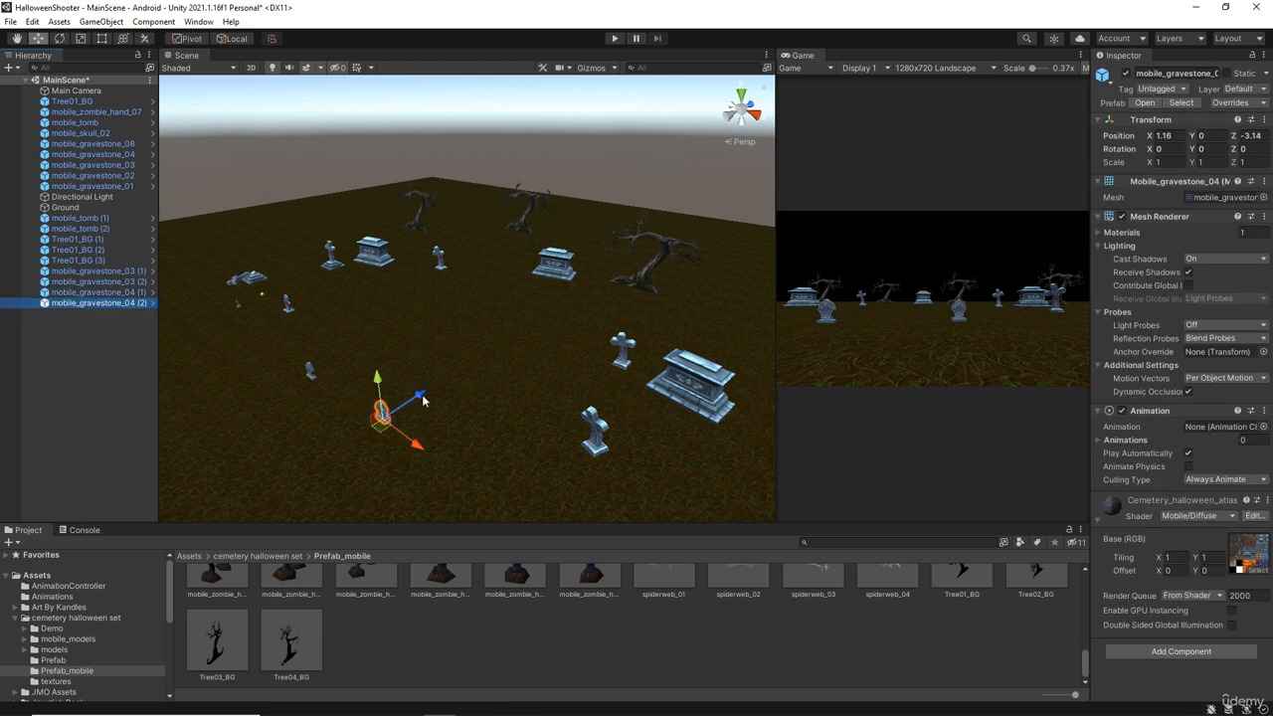
{"action": "left_click_drag", "start_coordinate": [421, 399], "coordinate": [491, 364]}
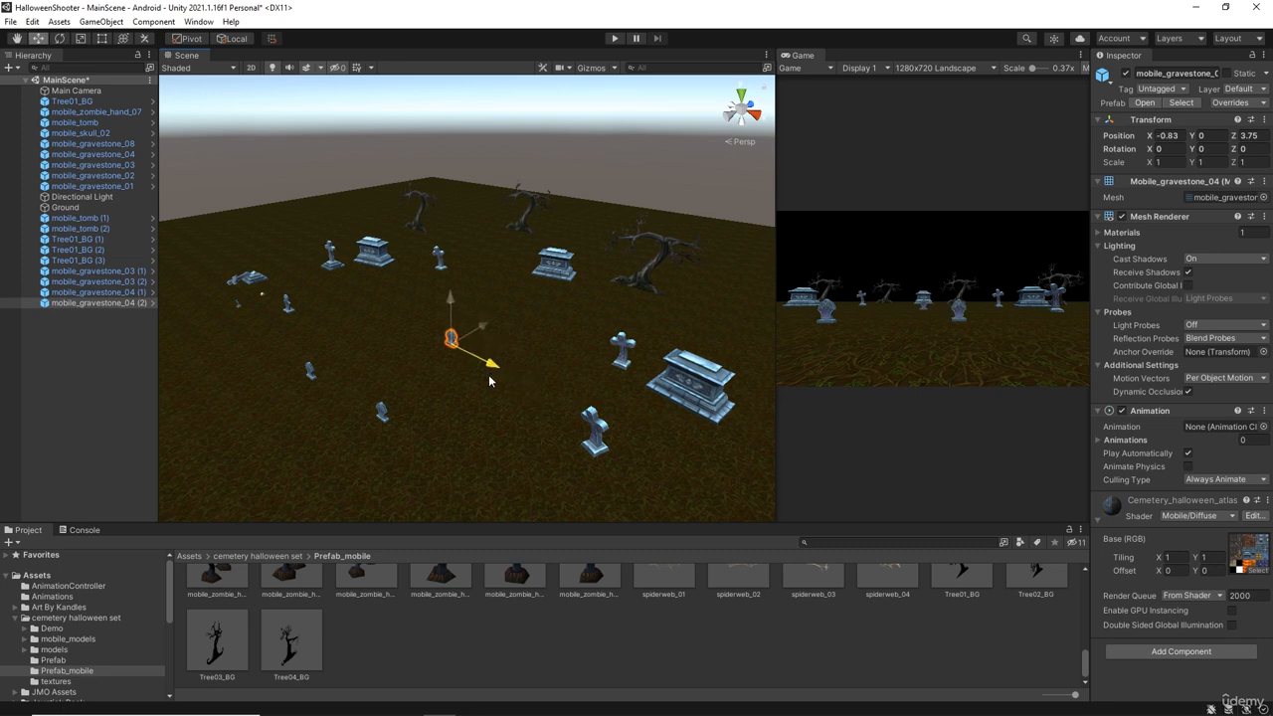
Duplicate the latest small gravestone, mobile_gravestone_04 (2), and place the copy at about X -5.34, Z 1.71.
{"action": "left_click", "coordinate": [118, 311]}
{"action": "left_click", "coordinate": [118, 305]}
{"action": "key", "text": "ctrl+d"}
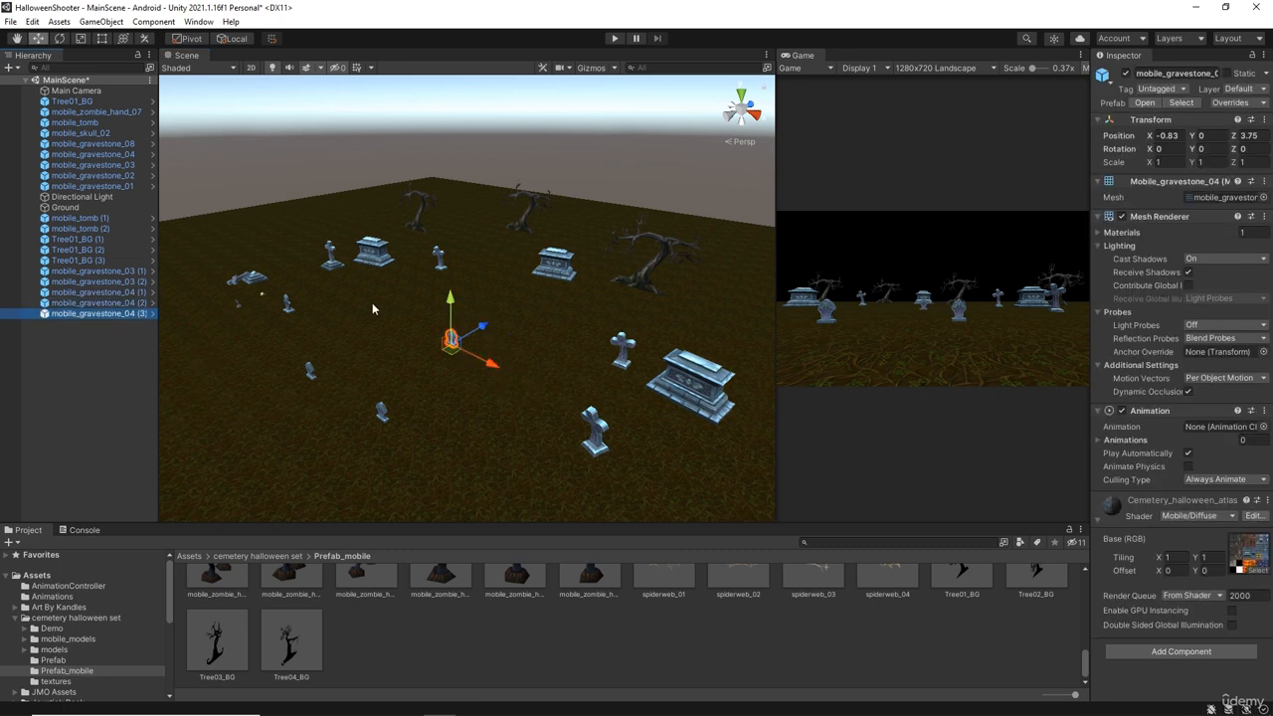
{"action": "left_click_drag", "start_coordinate": [489, 362], "coordinate": [426, 364]}
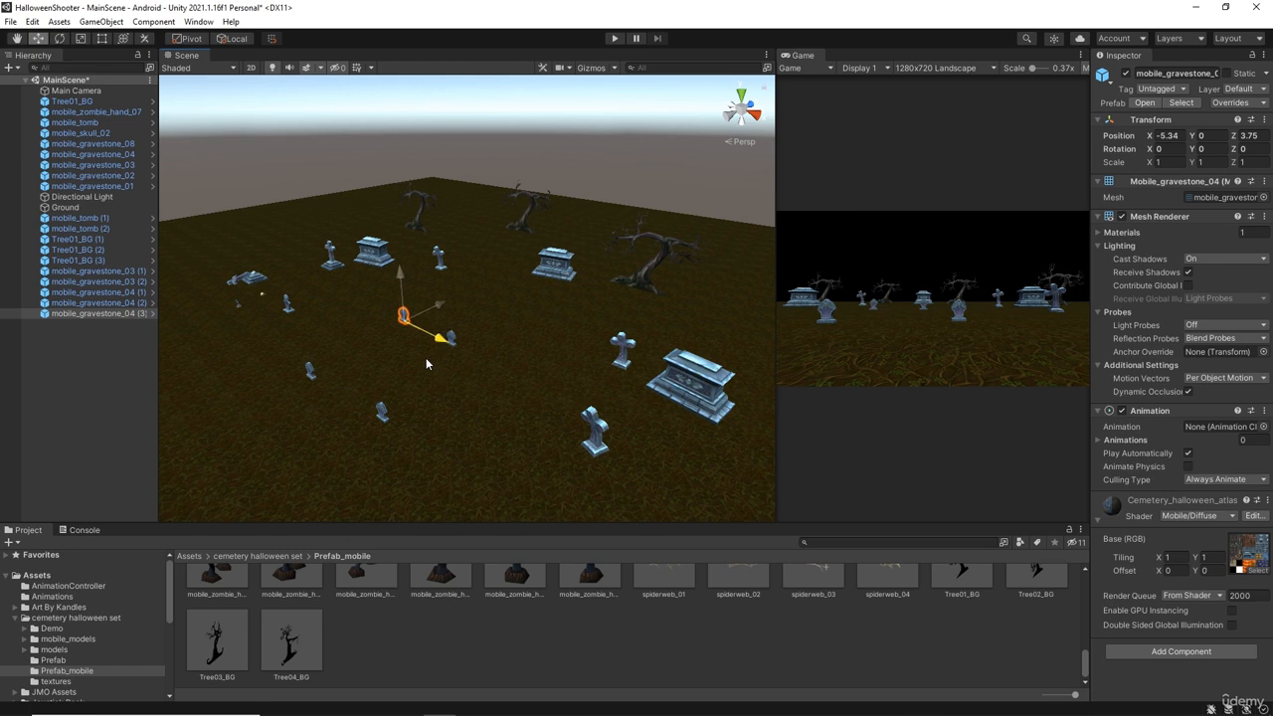
{"action": "left_click_drag", "start_coordinate": [439, 306], "coordinate": [418, 321]}
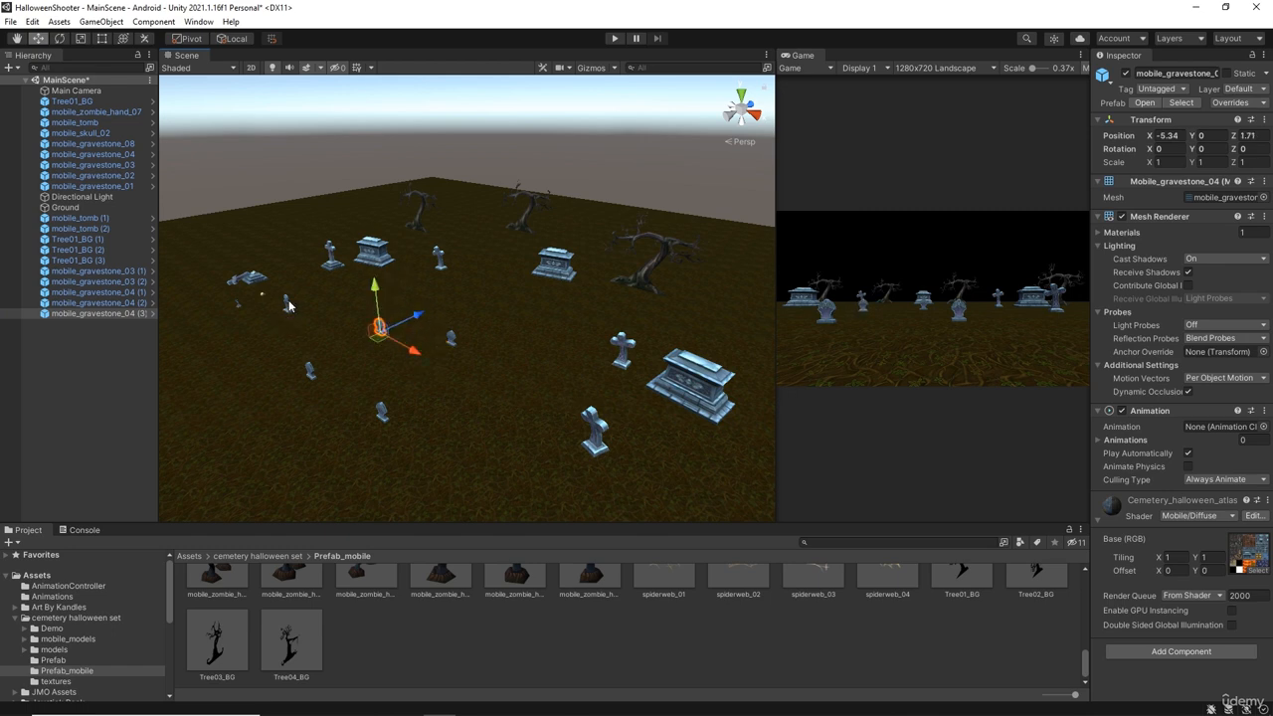
Move mobile_gravestone_08 in among the small gravestones, to about X -2.27, Z -1.28.
{"action": "scroll", "coordinate": [334, 389], "scroll_direction": "up", "scroll_amount": 3}
{"action": "middle_click_drag", "start_coordinate": [334, 389], "coordinate": [378, 392]}
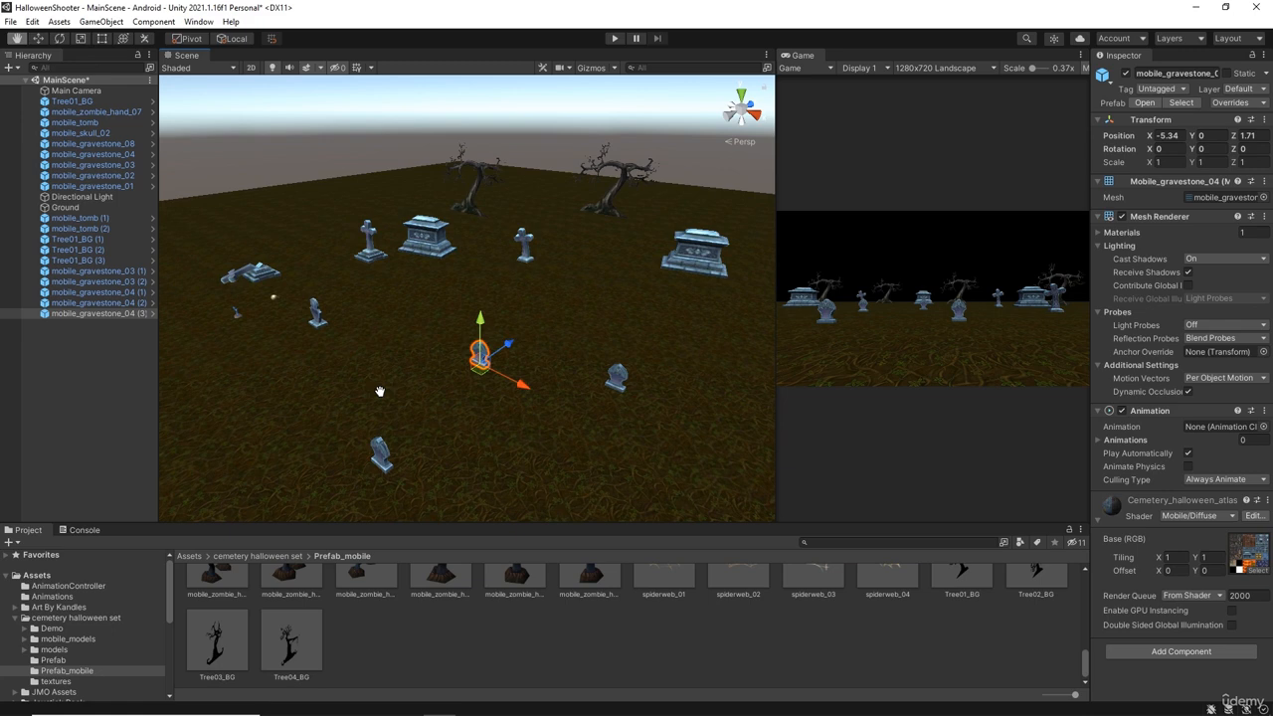
{"action": "left_click", "coordinate": [315, 314]}
{"action": "left_click_drag", "start_coordinate": [348, 344], "coordinate": [523, 426]}
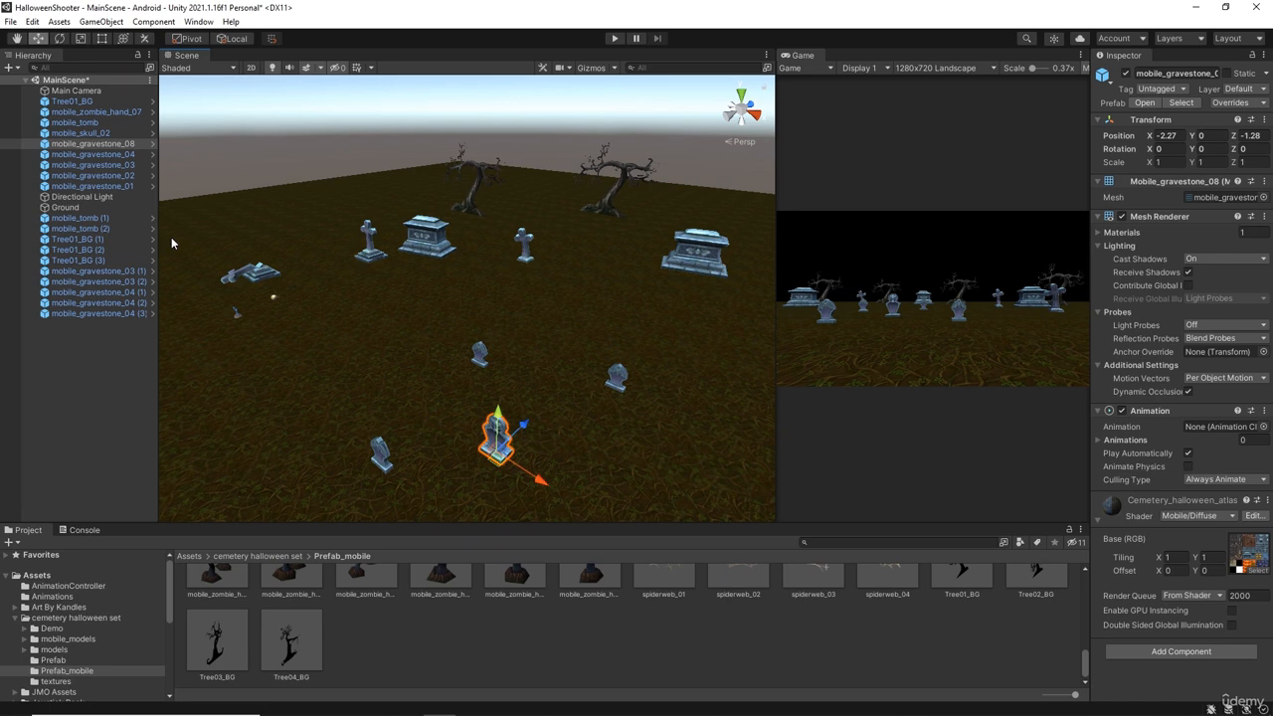
Duplicate mobile_gravestone_08 and place the copy behind the small gravestones at about X -8.14, Z 3.87.
{"action": "left_click", "coordinate": [104, 144]}
{"action": "key", "text": "ctrl+d"}
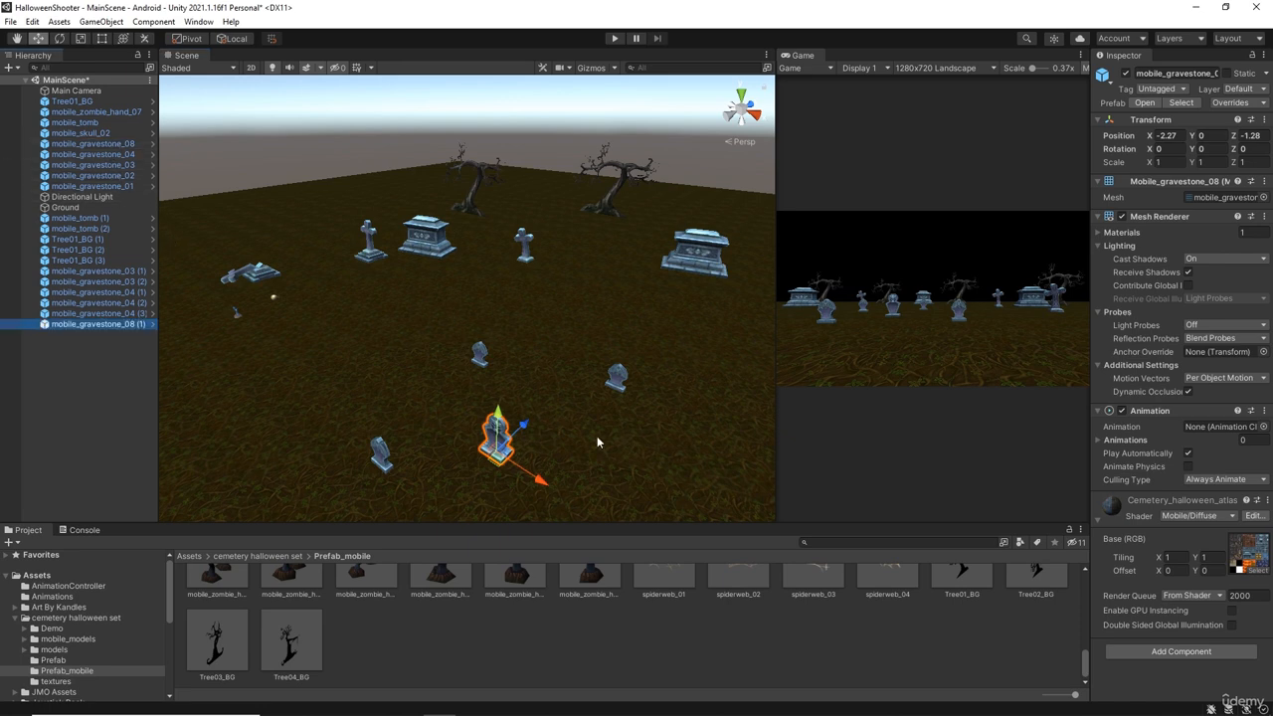
{"action": "left_click_drag", "start_coordinate": [519, 434], "coordinate": [603, 350]}
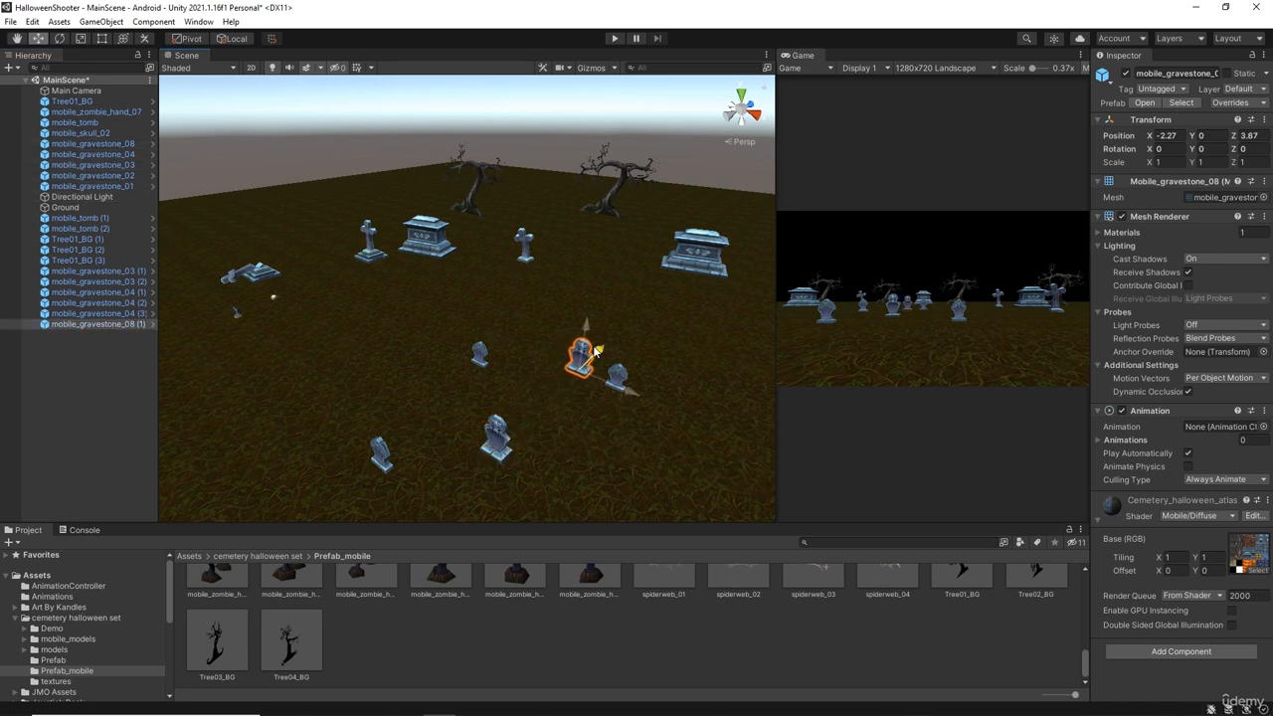
{"action": "left_click_drag", "start_coordinate": [640, 388], "coordinate": [487, 382]}
{"action": "left_click", "coordinate": [104, 378]}
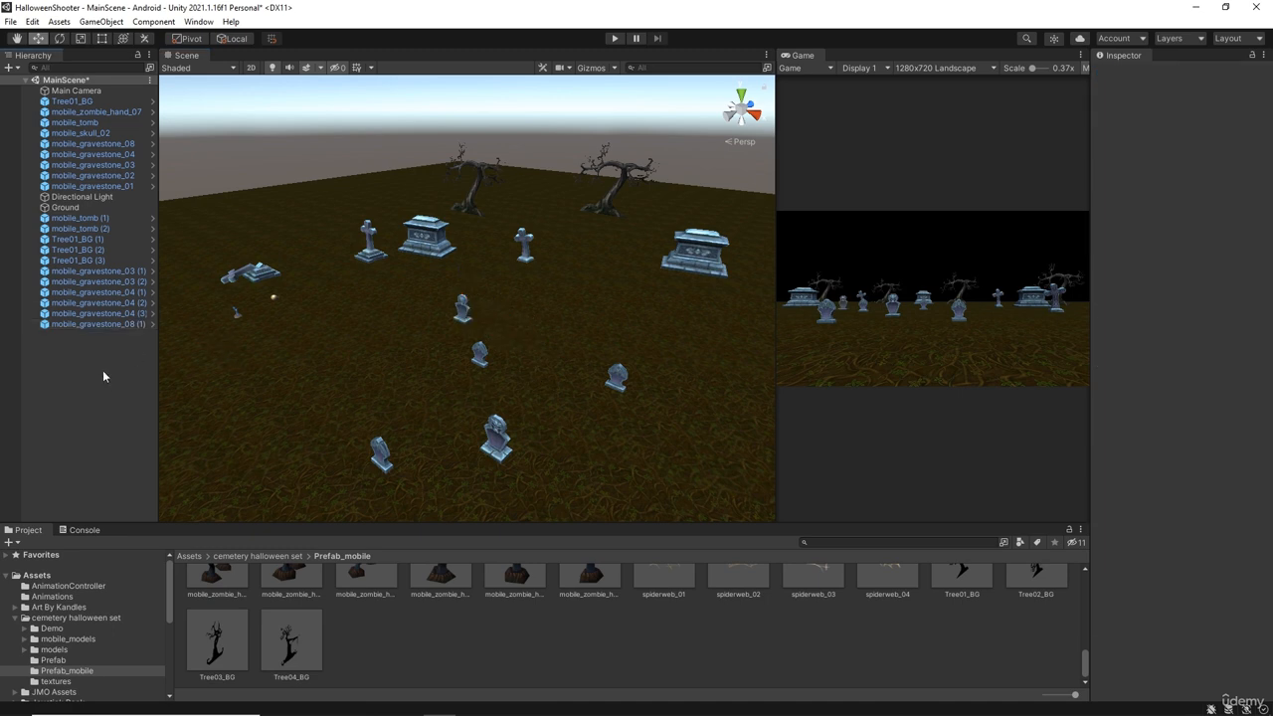
Duplicate mobile_gravestone_08 (1) and bring the copy forward to about X -7.82, Z -1.95.
{"action": "left_click", "coordinate": [109, 325]}
{"action": "key", "text": "ctrl+d"}
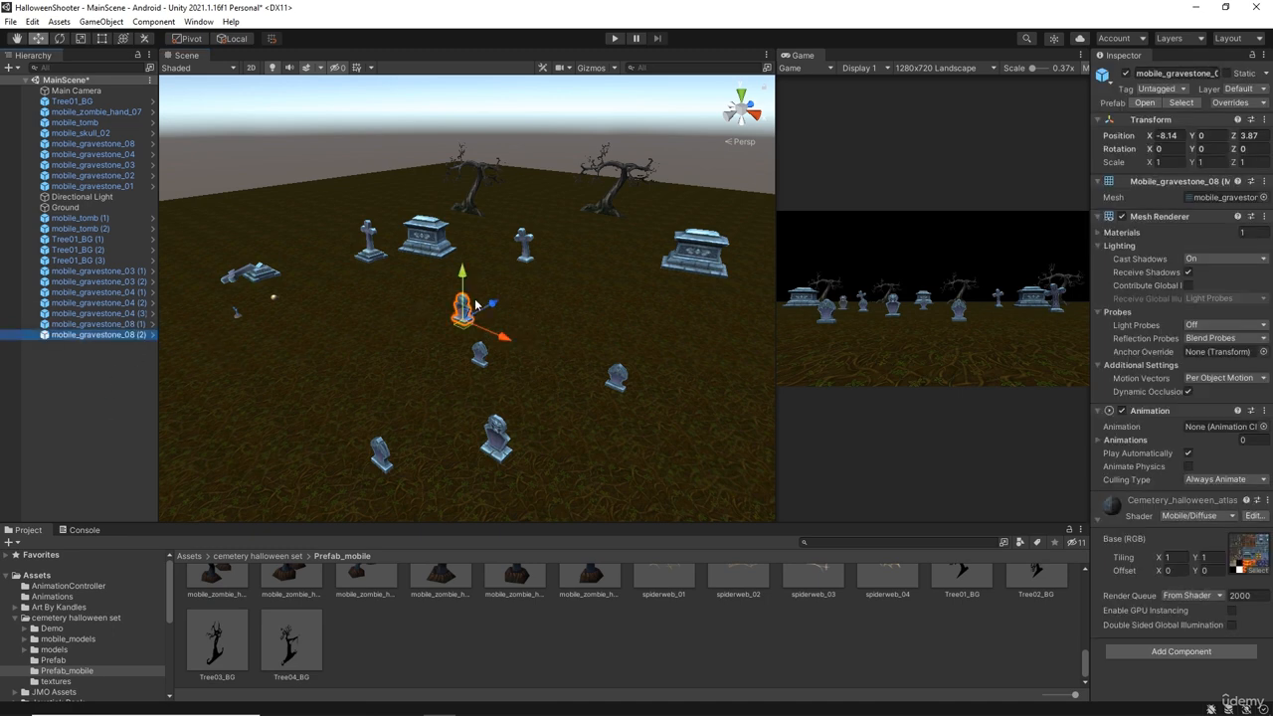
{"action": "left_click_drag", "start_coordinate": [493, 308], "coordinate": [391, 406]}
Duplicate mobile_gravestone_08 (2) and slide the copy along X to the opposite side of the gravestone group, at about X 4.76.
{"action": "right_click_drag", "start_coordinate": [391, 408], "coordinate": [523, 396]}
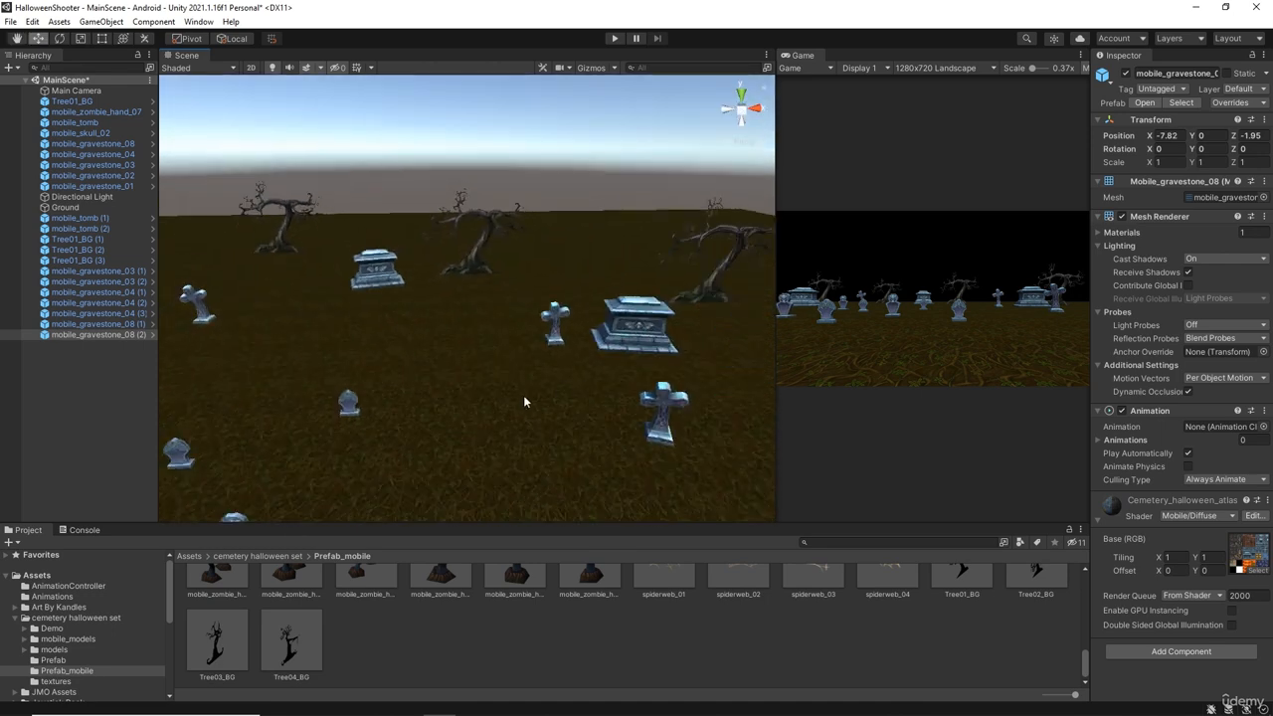
{"action": "middle_click_drag", "start_coordinate": [523, 396], "coordinate": [560, 367]}
{"action": "scroll", "coordinate": [561, 370], "scroll_direction": "down", "scroll_amount": 3}
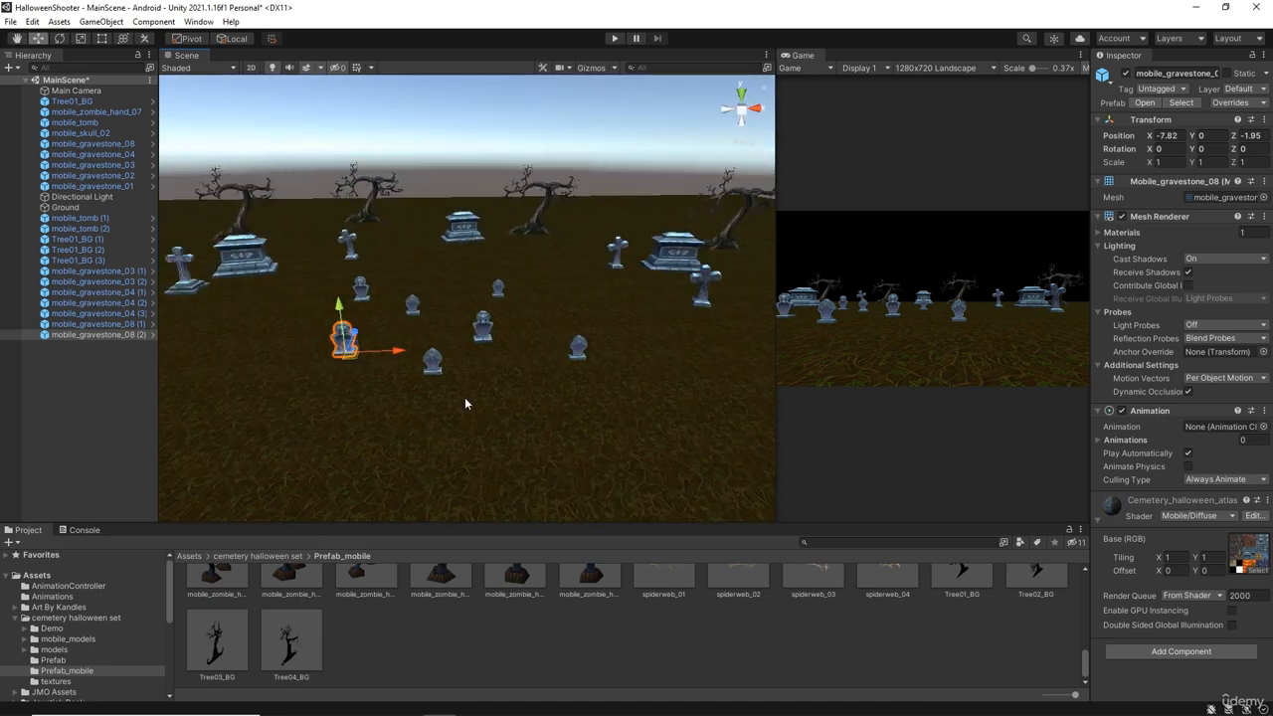
{"action": "left_click", "coordinate": [85, 368]}
{"action": "left_click", "coordinate": [95, 335]}
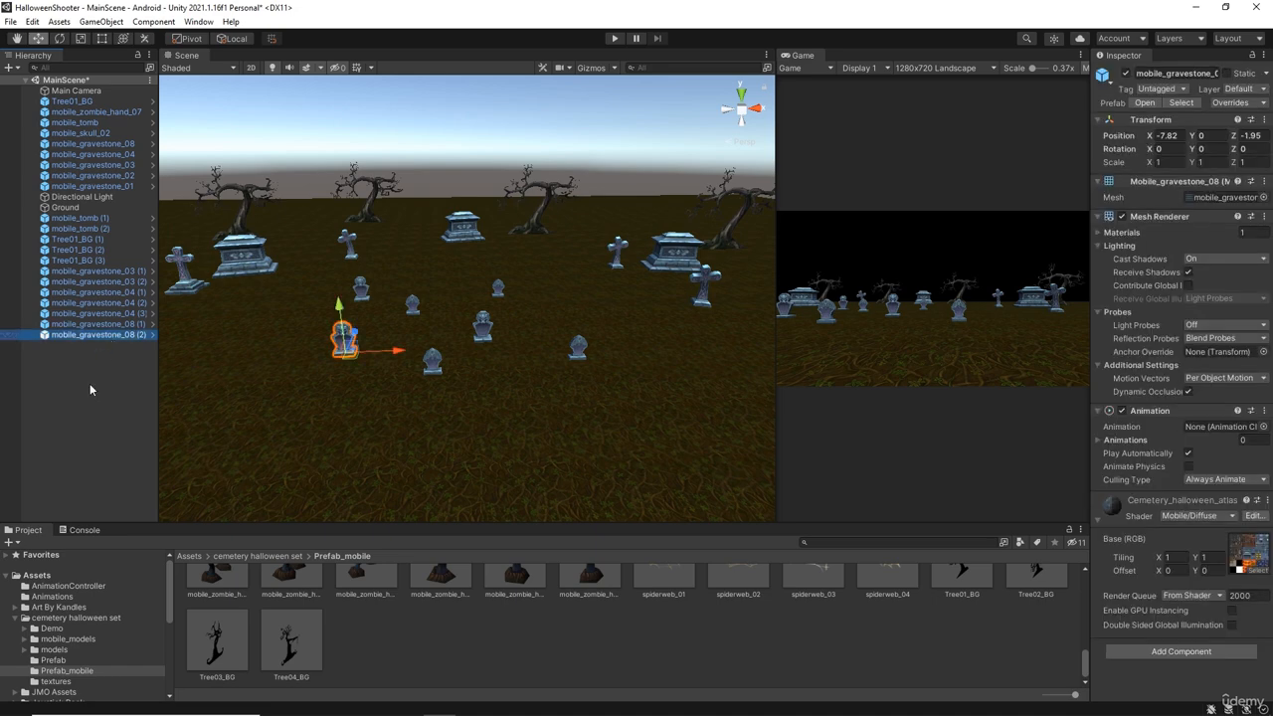
{"action": "key", "text": "ctrl+d"}
{"action": "left_click_drag", "start_coordinate": [394, 353], "coordinate": [693, 351]}
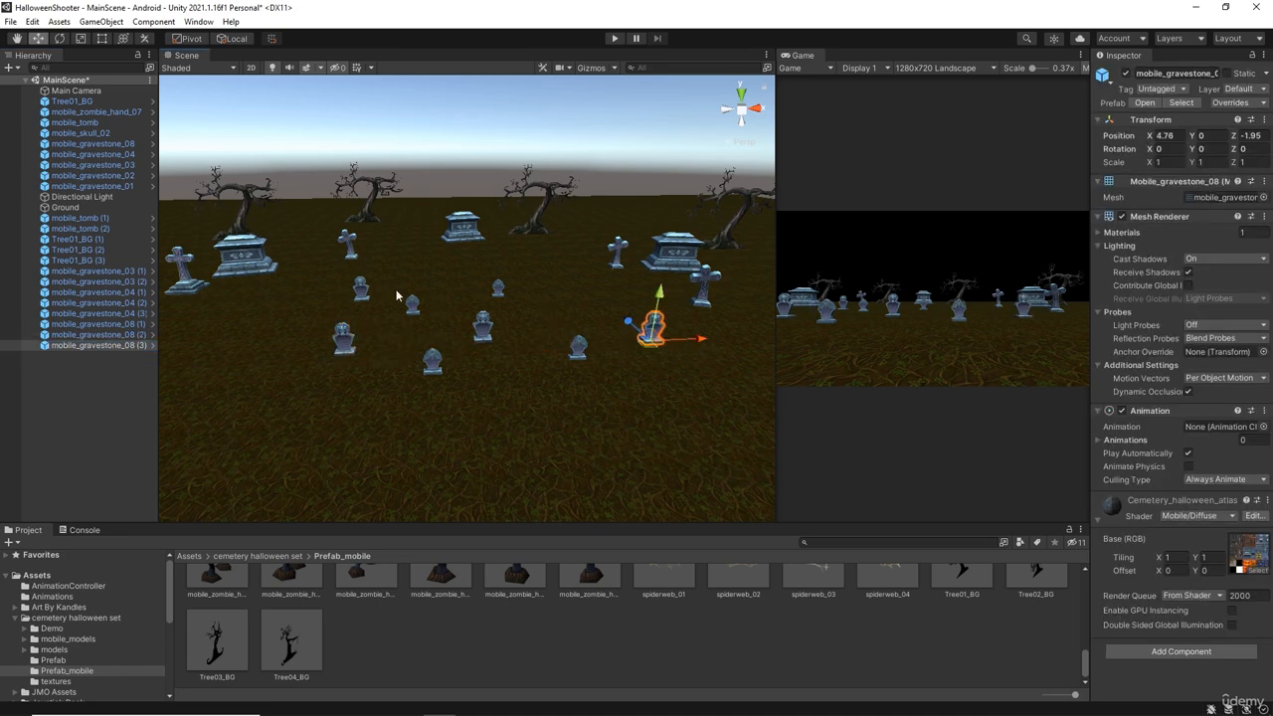
Duplicate mobile_gravestone_08 (3) and place the copy farther back near the cross gravestones, at about X 4.52, Z 4.87.
{"action": "left_click", "coordinate": [96, 377]}
{"action": "left_click", "coordinate": [99, 345]}
{"action": "key", "text": "ctrl+d"}
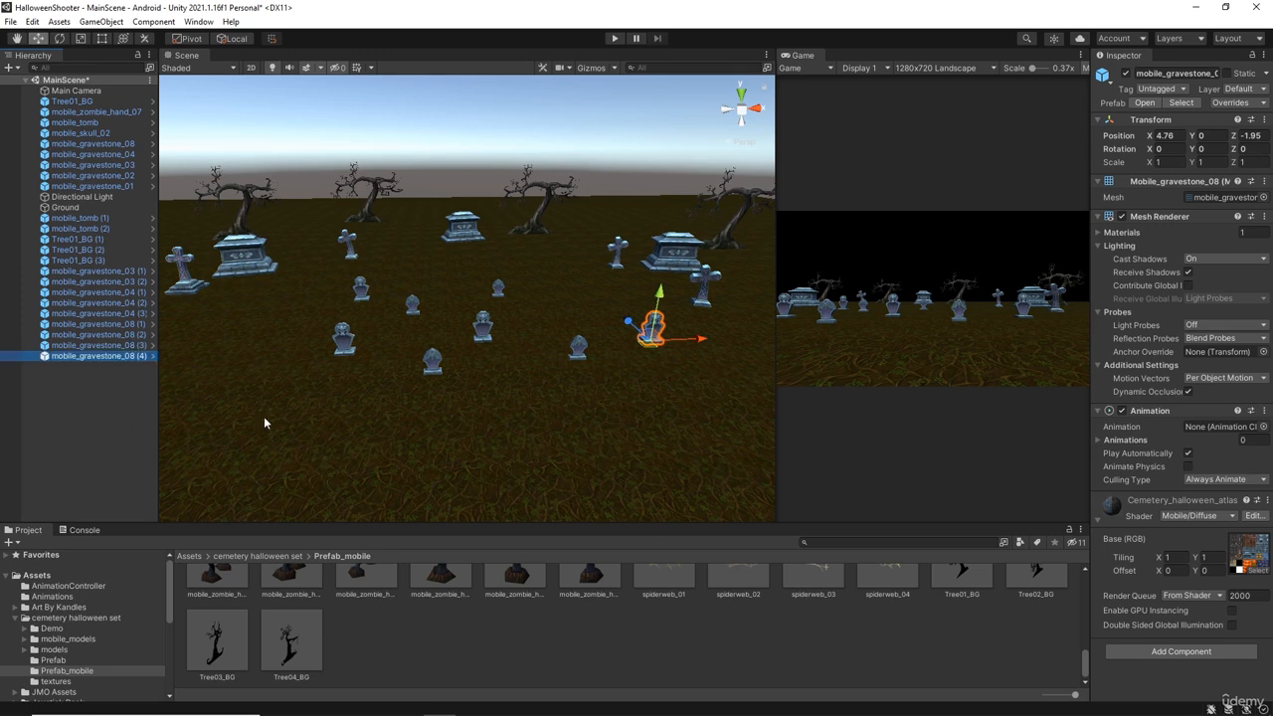
{"action": "left_click_drag", "start_coordinate": [627, 323], "coordinate": [579, 274]}
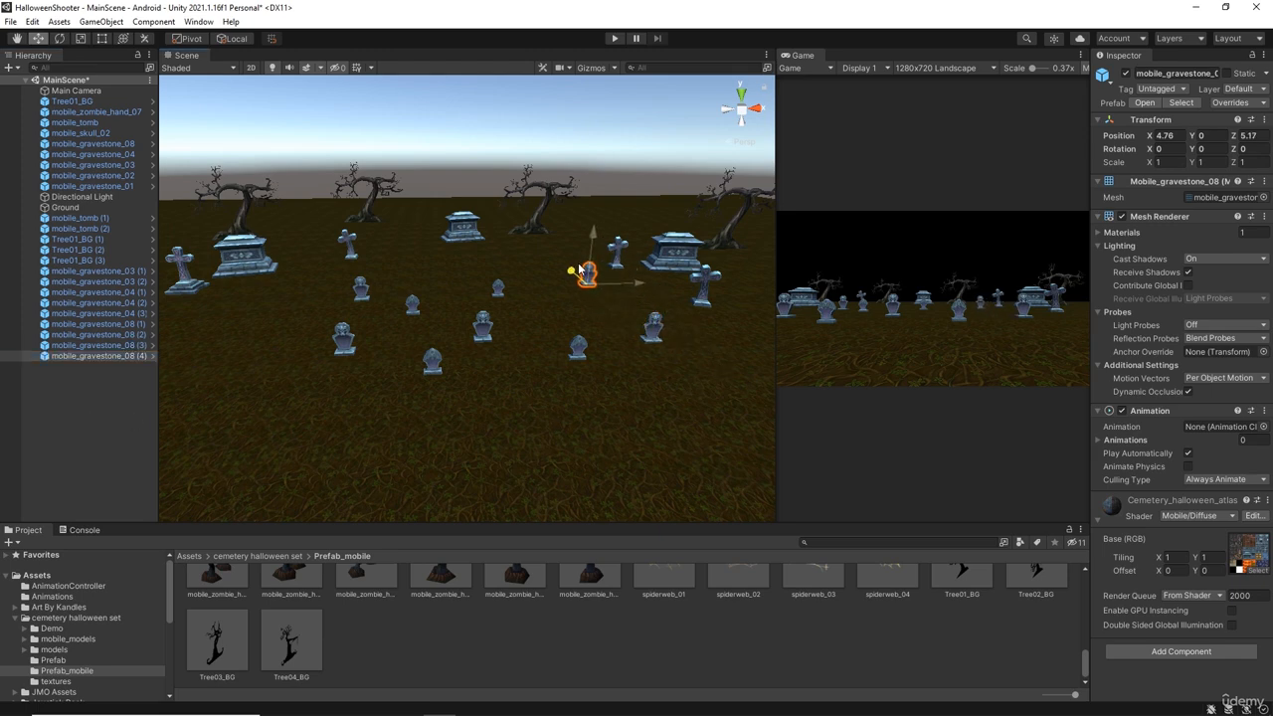
{"action": "left_click_drag", "start_coordinate": [654, 295], "coordinate": [633, 287]}
Move the fallen gravestone mobile_gravestone_02 in front of the tomb beside the gravestone group, at about X -11.7, Z 4.1.
{"action": "scroll", "coordinate": [446, 312], "scroll_direction": "down", "scroll_amount": 5}
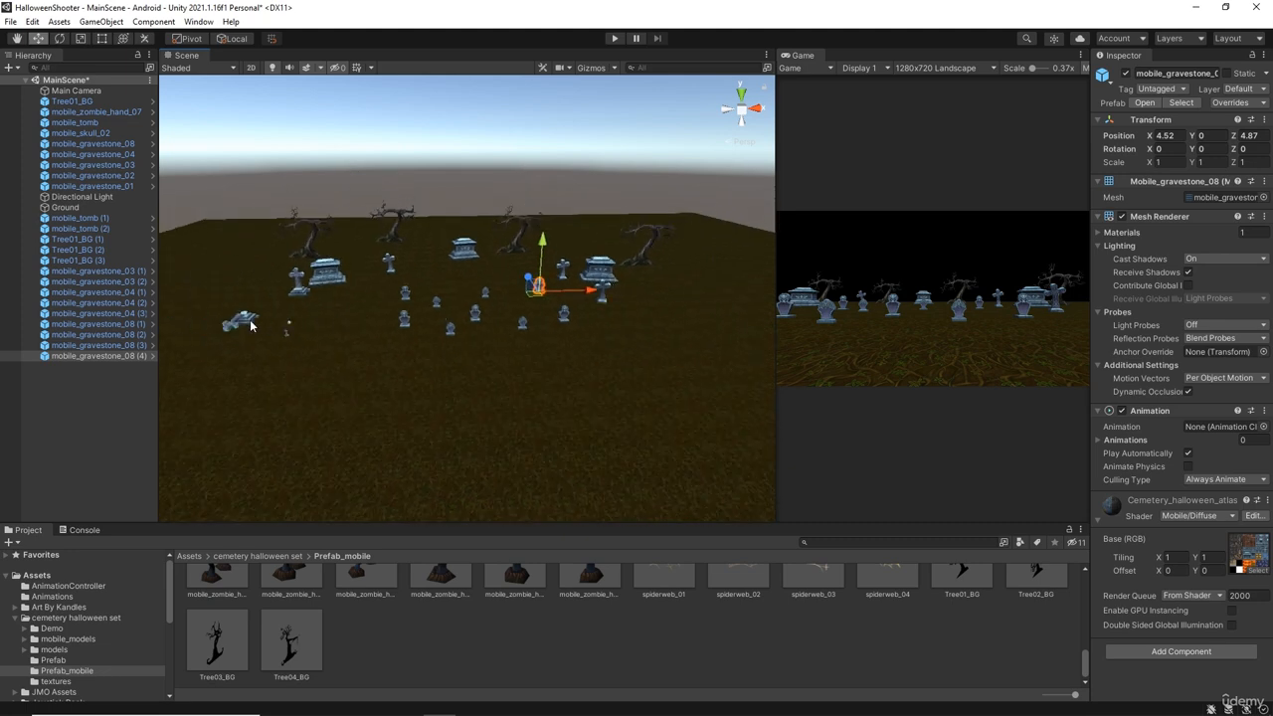
{"action": "left_click", "coordinate": [249, 322]}
{"action": "left_click_drag", "start_coordinate": [303, 324], "coordinate": [373, 299]}
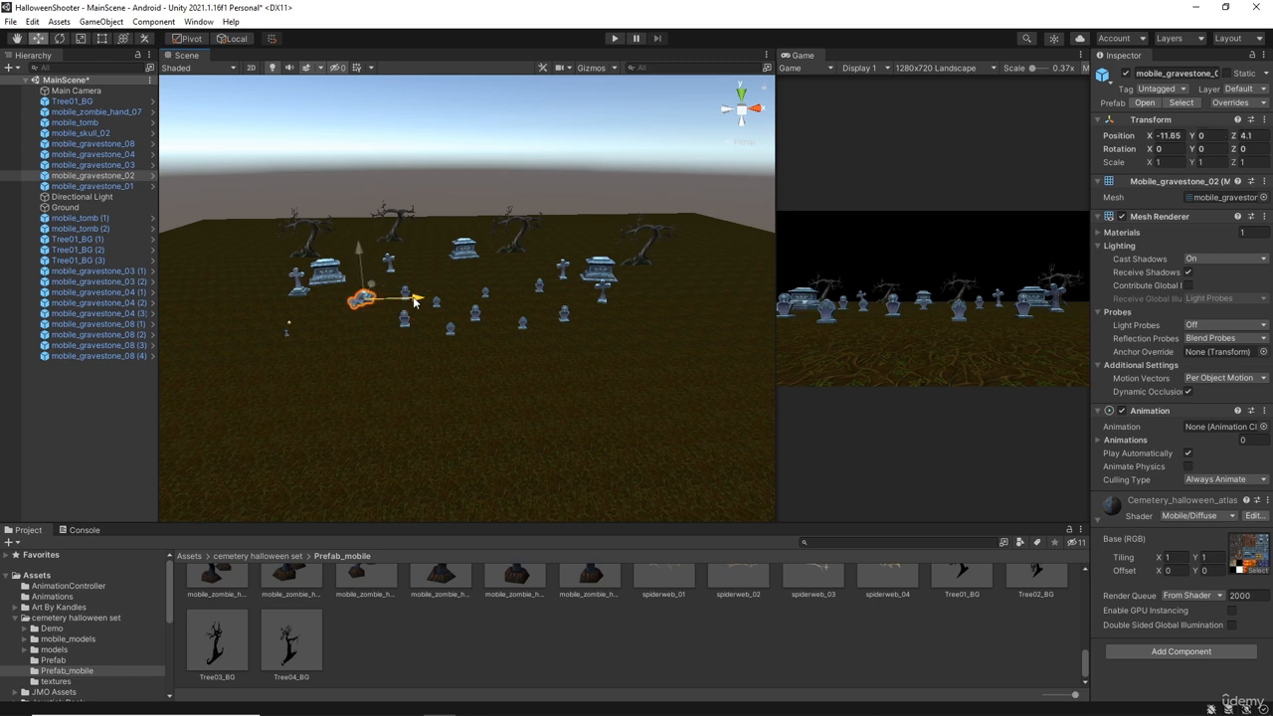
{"action": "left_click", "coordinate": [86, 380]}
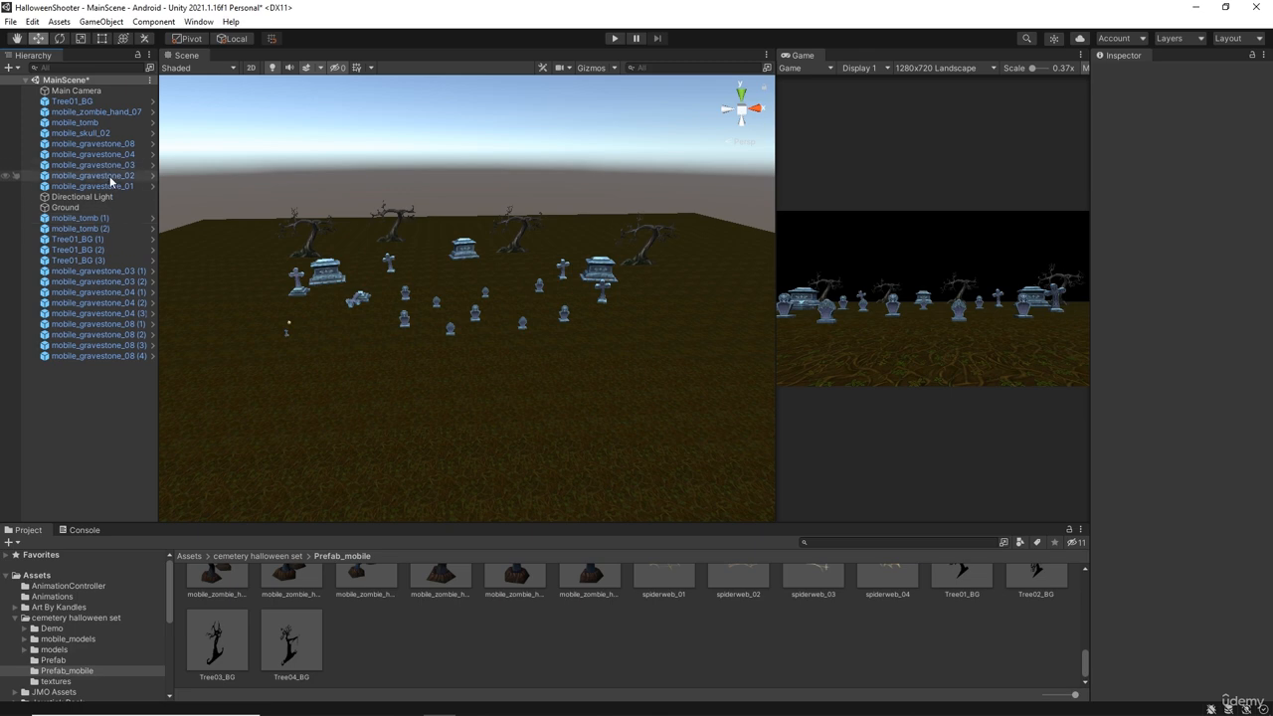
Duplicate the fallen gravestone mobile_gravestone_02 and place the copy beside the rear center tomb, at about X 2.08, Z 13.38.
{"action": "left_click", "coordinate": [111, 177]}
{"action": "key", "text": "ctrl+d"}
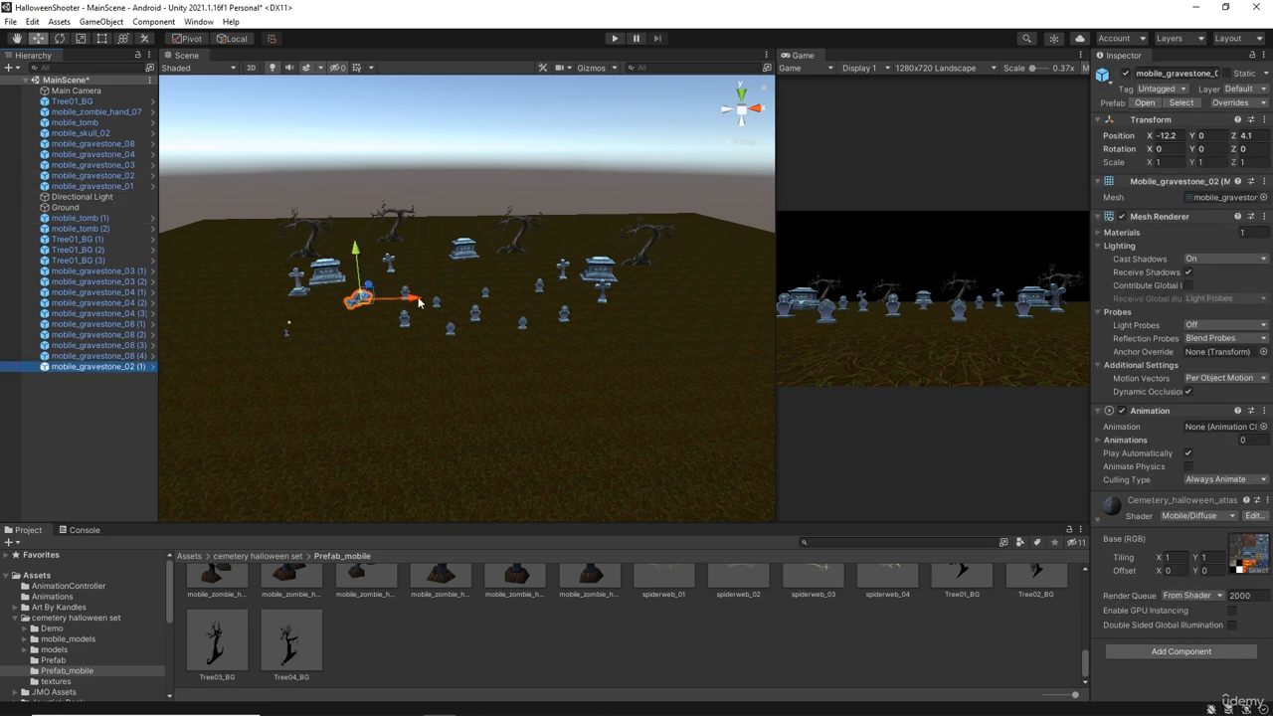
{"action": "left_click_drag", "start_coordinate": [414, 301], "coordinate": [550, 276]}
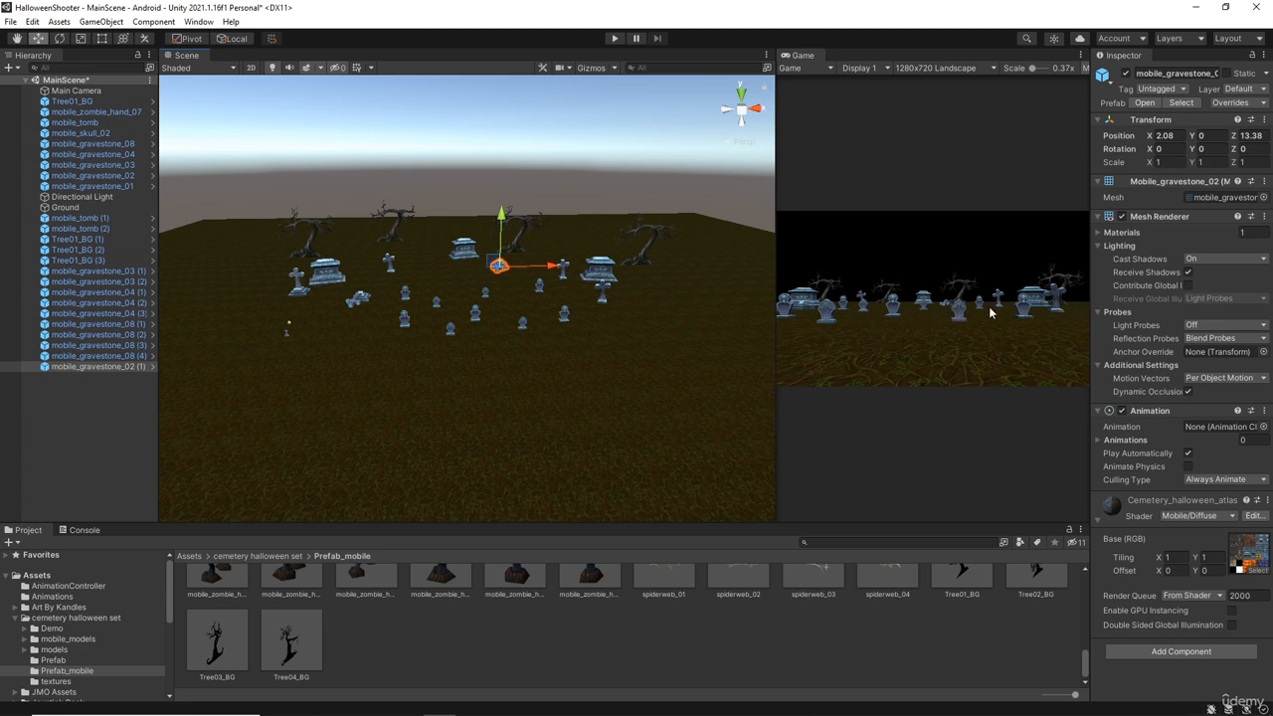
{"action": "left_click", "coordinate": [63, 420]}
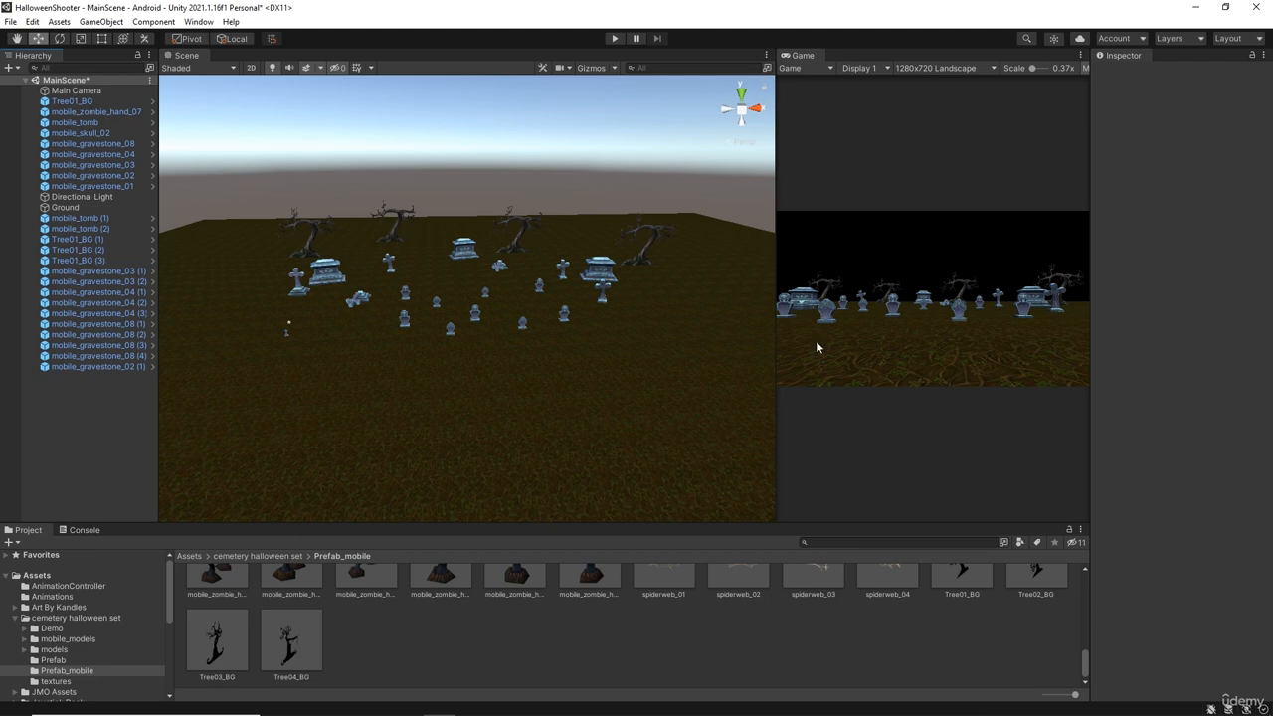
Move mobile_zombie_hand_07 along X to between the front gravestones, at about X -6.4.
{"action": "scroll", "coordinate": [380, 364], "scroll_direction": "up", "scroll_amount": 5}
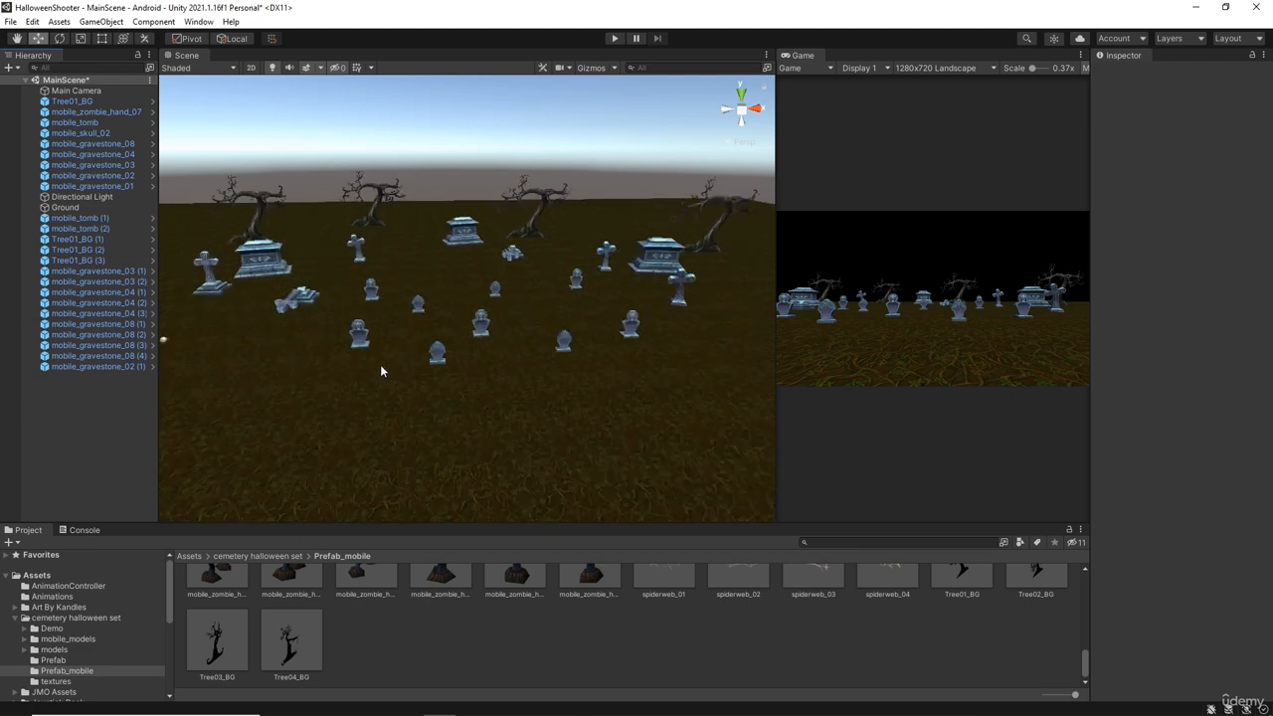
{"action": "middle_click_drag", "start_coordinate": [415, 382], "coordinate": [429, 384]}
{"action": "left_click", "coordinate": [291, 426]}
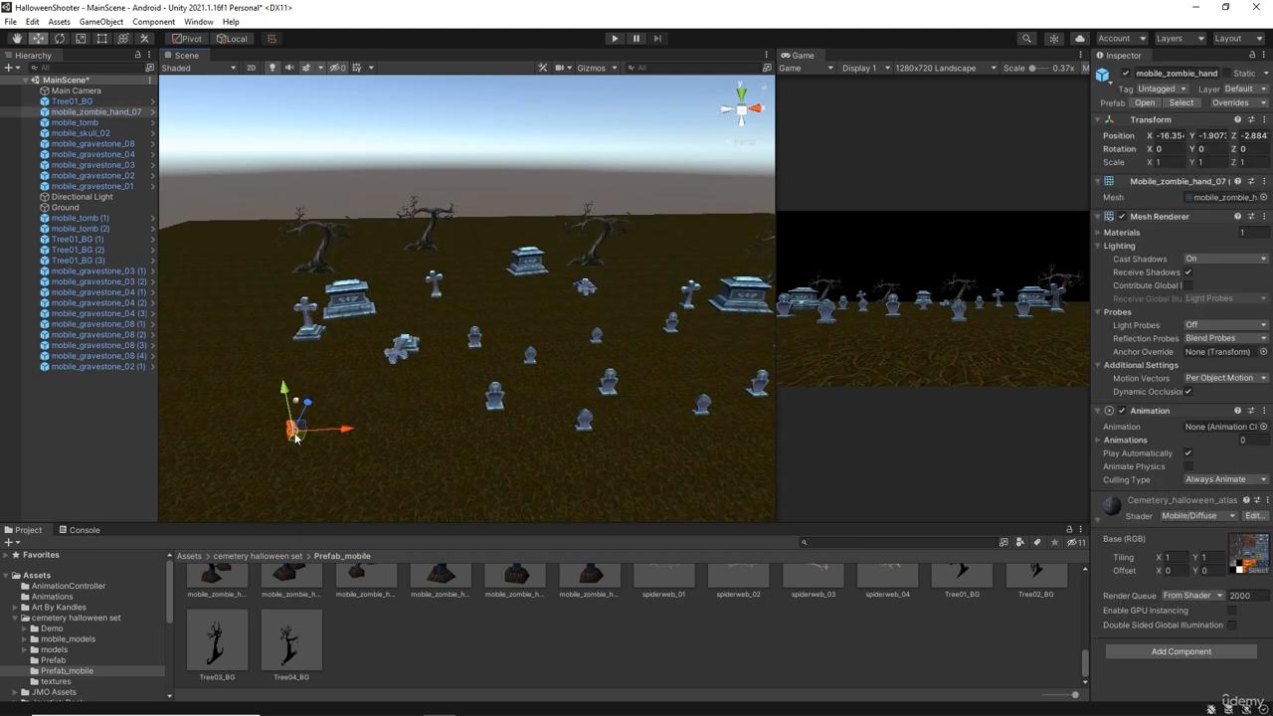
{"action": "left_click_drag", "start_coordinate": [346, 434], "coordinate": [576, 438]}
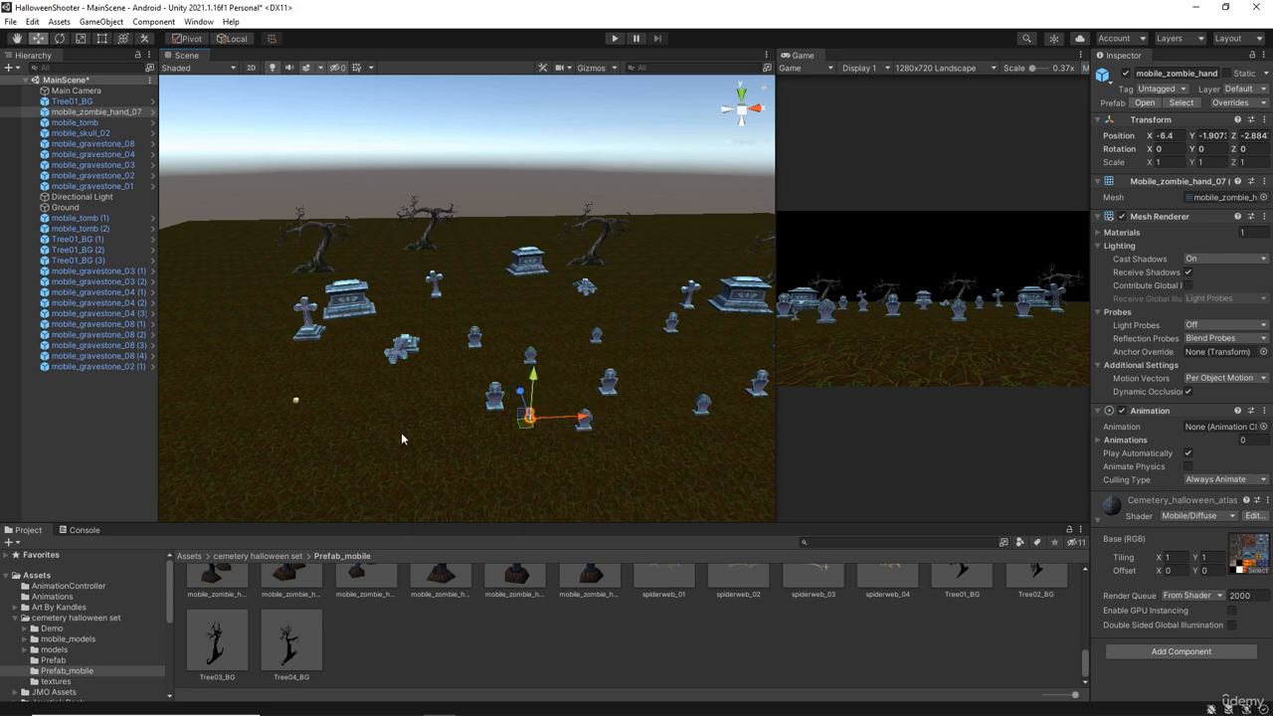
{"action": "left_click", "coordinate": [48, 416]}
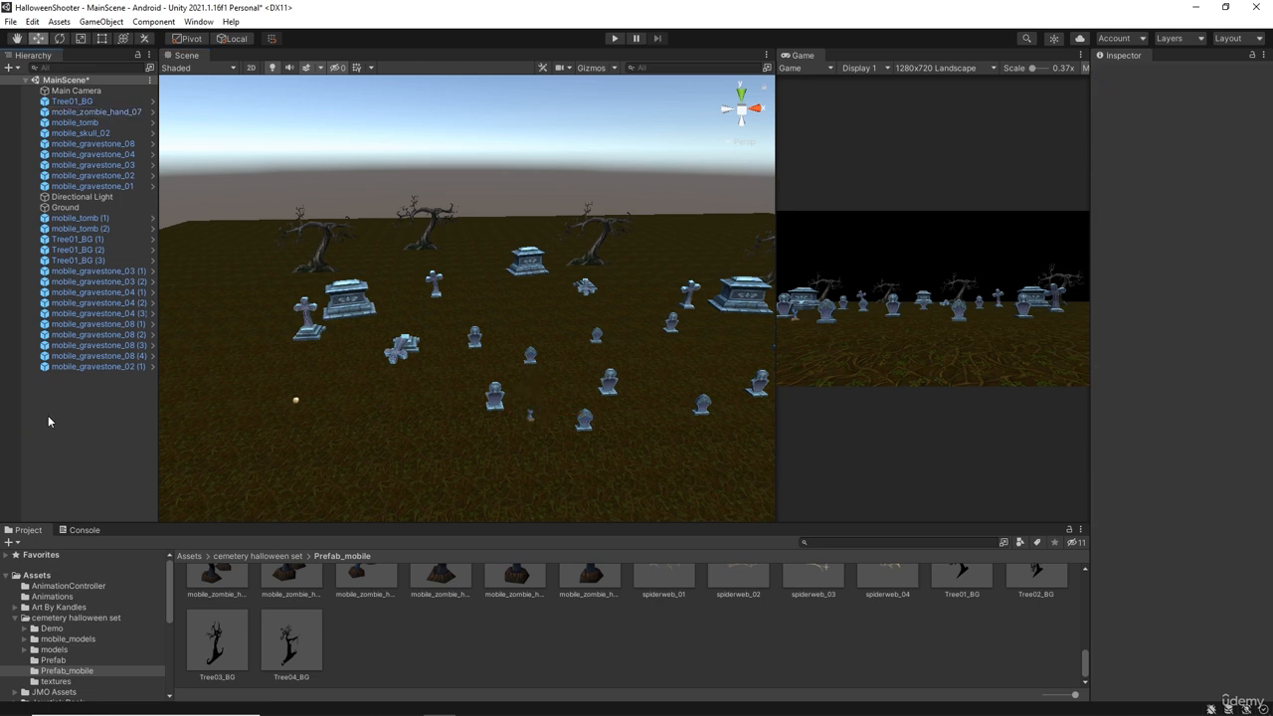
Duplicate mobile_zombie_hand_07, slide the copy along X to about 4.28, and bring it forward of the gravestones.
{"action": "left_click", "coordinate": [71, 114]}
{"action": "key", "text": "ctrl+d"}
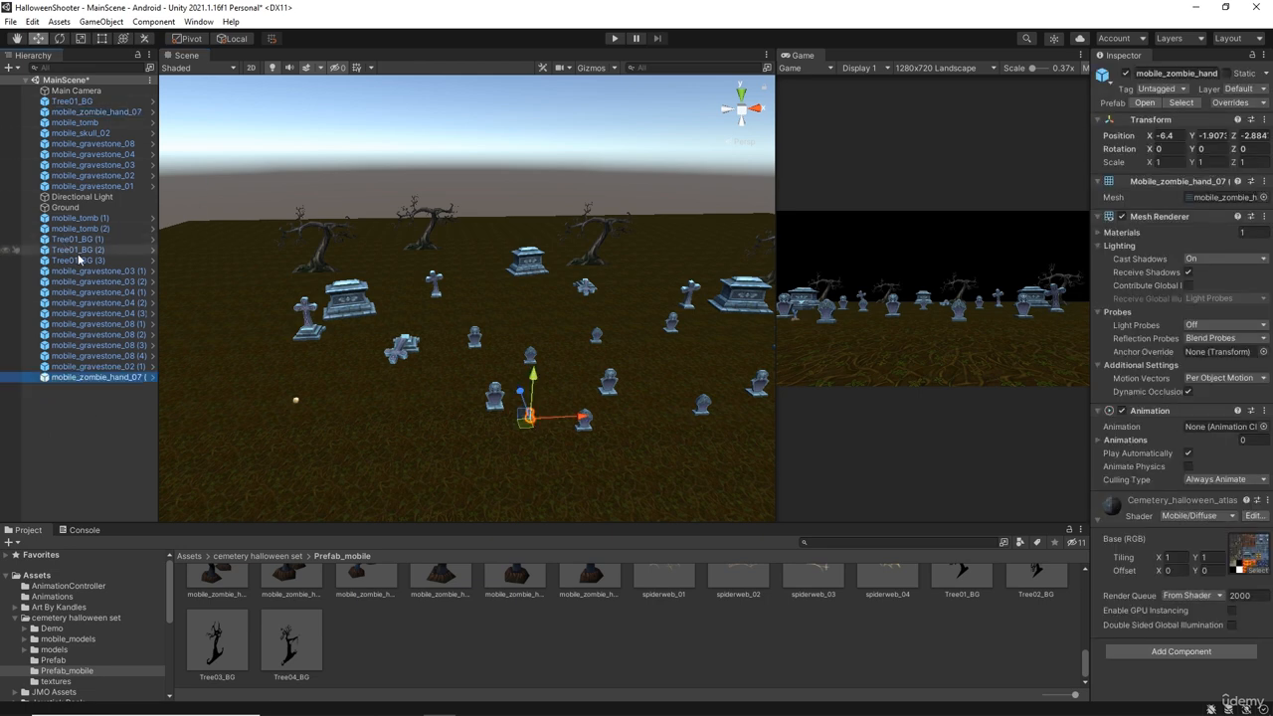
{"action": "left_click_drag", "start_coordinate": [583, 420], "coordinate": [824, 441]}
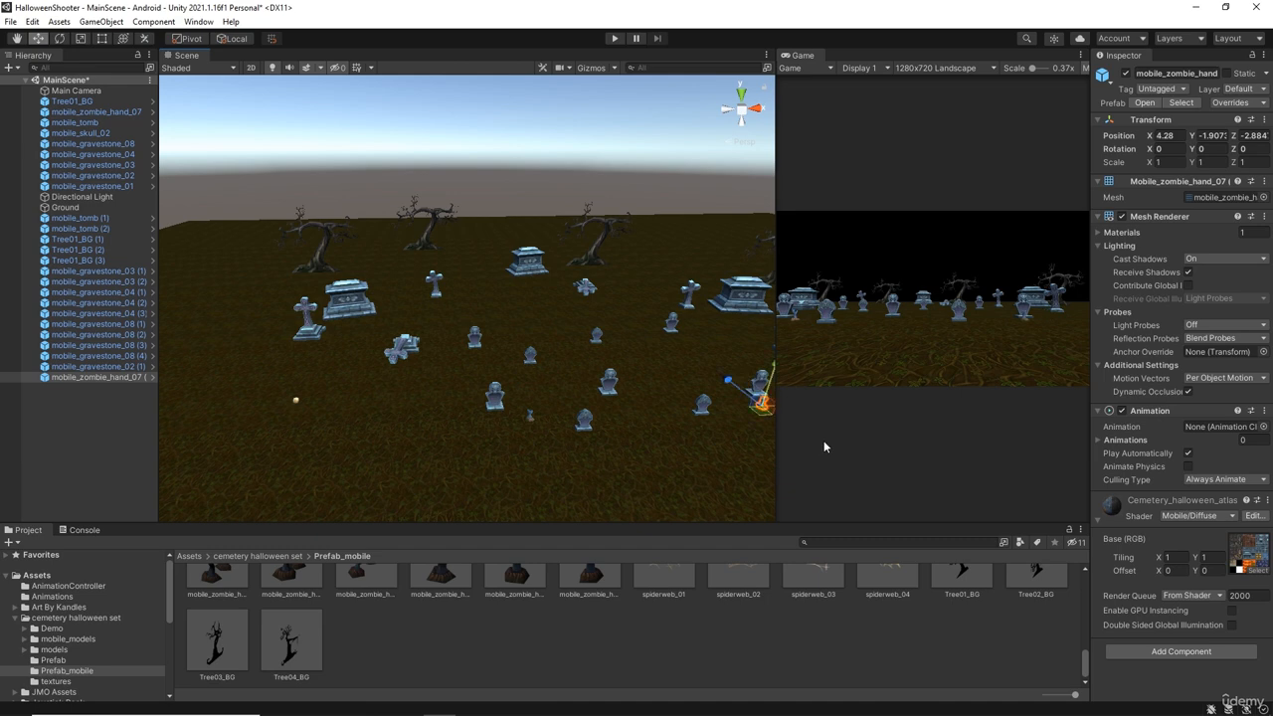
{"action": "left_click_drag", "start_coordinate": [723, 381], "coordinate": [753, 403]}
{"action": "scroll", "coordinate": [683, 433], "scroll_direction": "down", "scroll_amount": 3}
{"action": "left_click", "coordinate": [103, 434]}
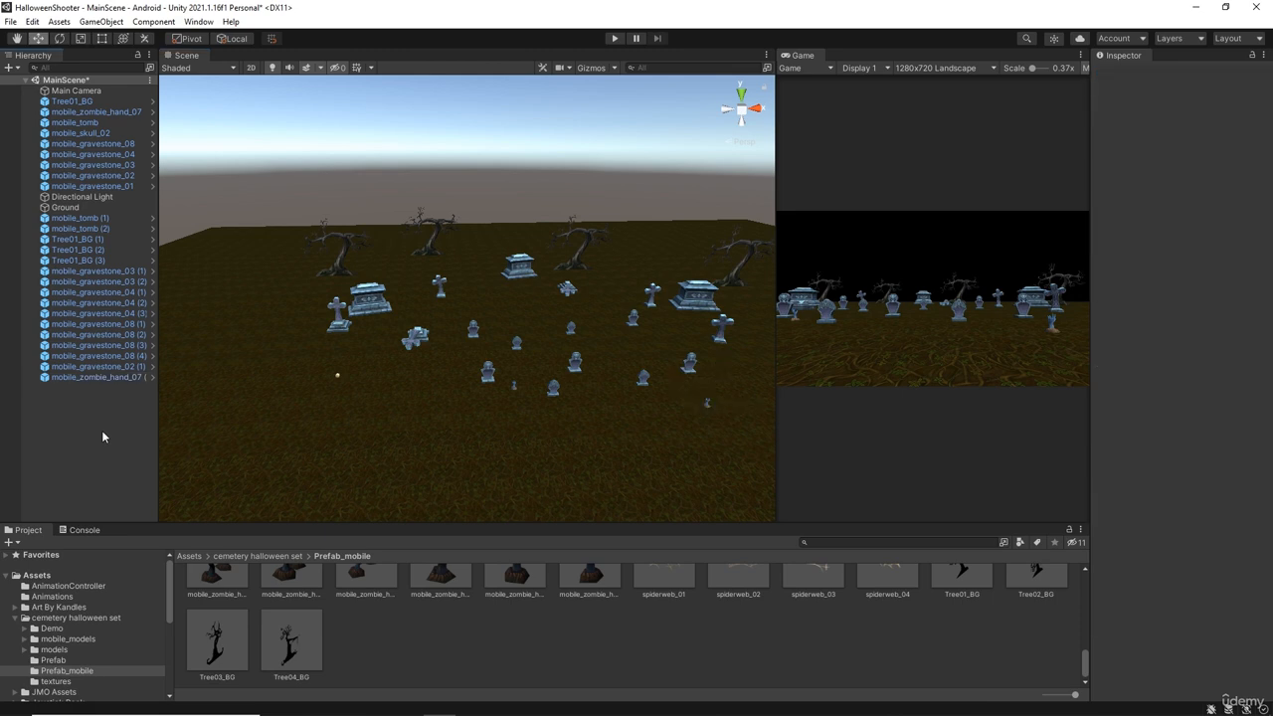
Move mobile_skull_02 along X in among the gravestones, to about X -4.71.
{"action": "scroll", "coordinate": [398, 403], "scroll_direction": "up", "scroll_amount": 5}
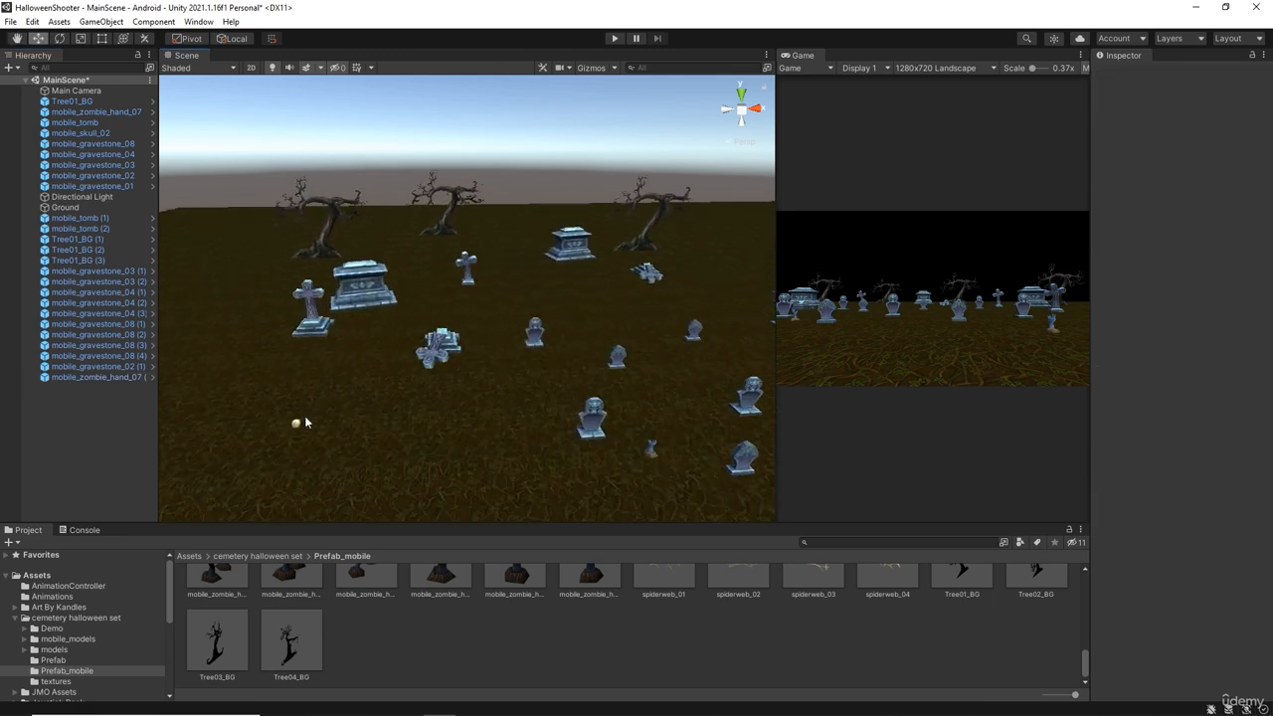
{"action": "left_click", "coordinate": [297, 422]}
{"action": "left_click_drag", "start_coordinate": [348, 425], "coordinate": [724, 434]}
Rotate mobile_skull_02 around the Y axis to about -209 degrees so its face points toward the camera.
{"action": "scroll", "coordinate": [665, 447], "scroll_direction": "up", "scroll_amount": 5}
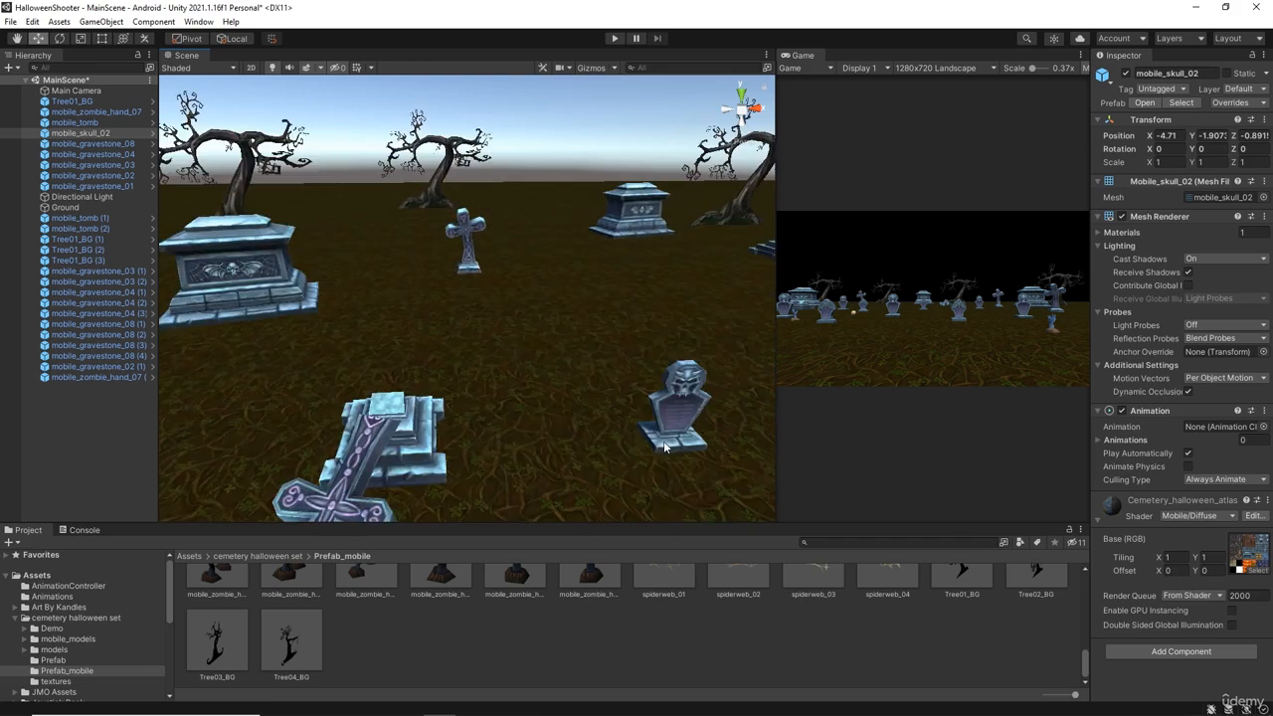
{"action": "middle_click_drag", "start_coordinate": [665, 447], "coordinate": [568, 430]}
{"action": "scroll", "coordinate": [576, 418], "scroll_direction": "down", "scroll_amount": 3}
{"action": "scroll", "coordinate": [530, 440], "scroll_direction": "up", "scroll_amount": 1}
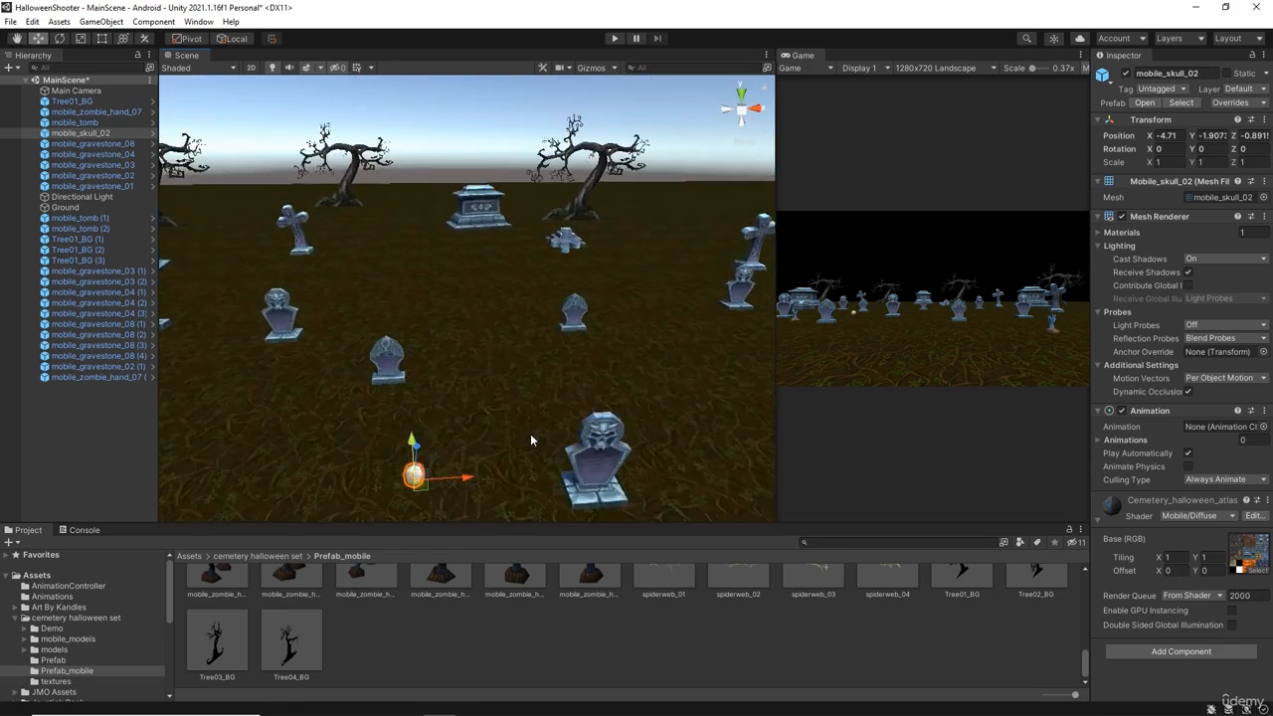
{"action": "scroll", "coordinate": [531, 441], "scroll_direction": "up", "scroll_amount": 3}
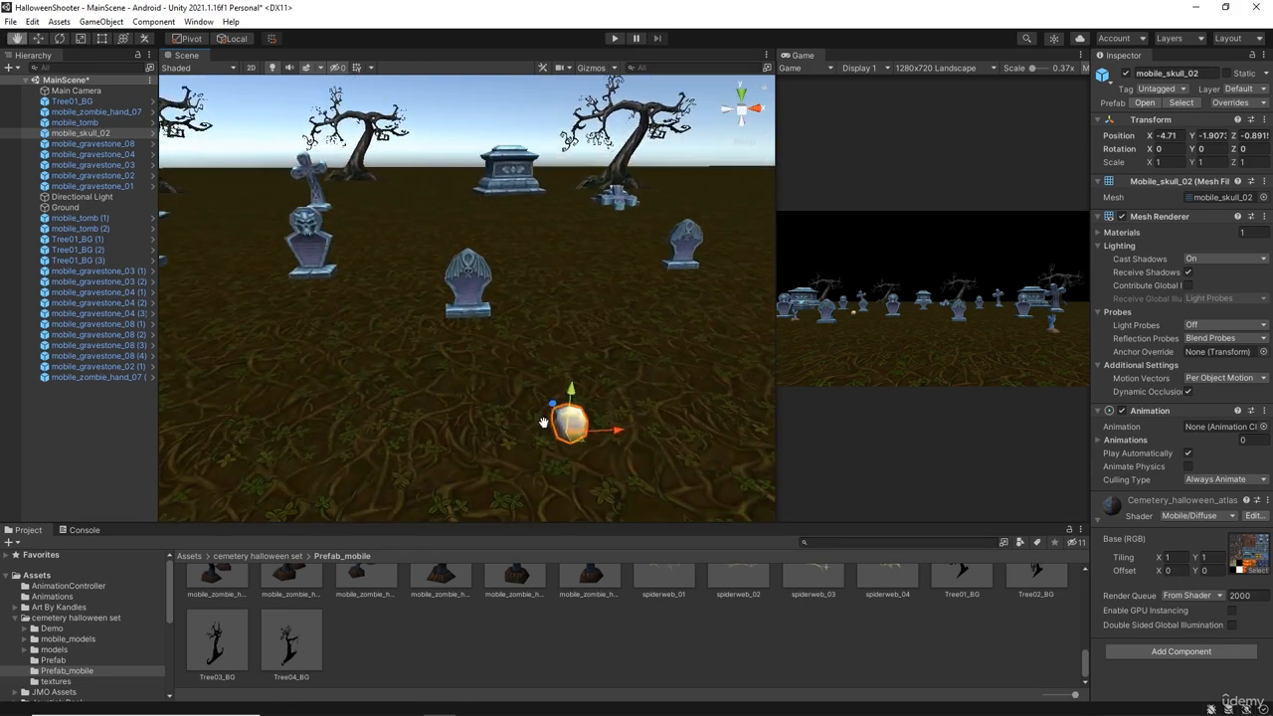
{"action": "left_click", "coordinate": [59, 38]}
{"action": "left_click_drag", "start_coordinate": [535, 464], "coordinate": [936, 439]}
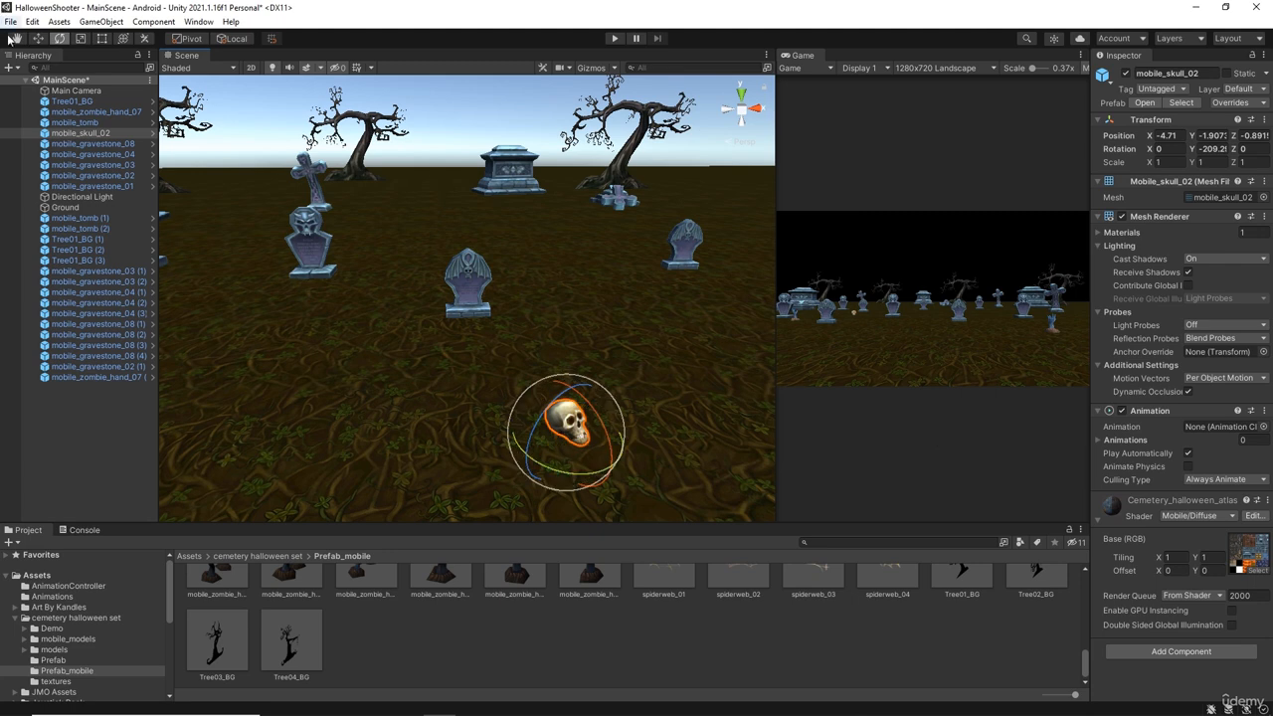
Bring mobile_skull_02 forward onto the ground in front of the nearest gravestone, at about X -4.15, Y 0, Z -4.45.
{"action": "left_click", "coordinate": [37, 38]}
{"action": "scroll", "coordinate": [396, 257], "scroll_direction": "down", "scroll_amount": 3}
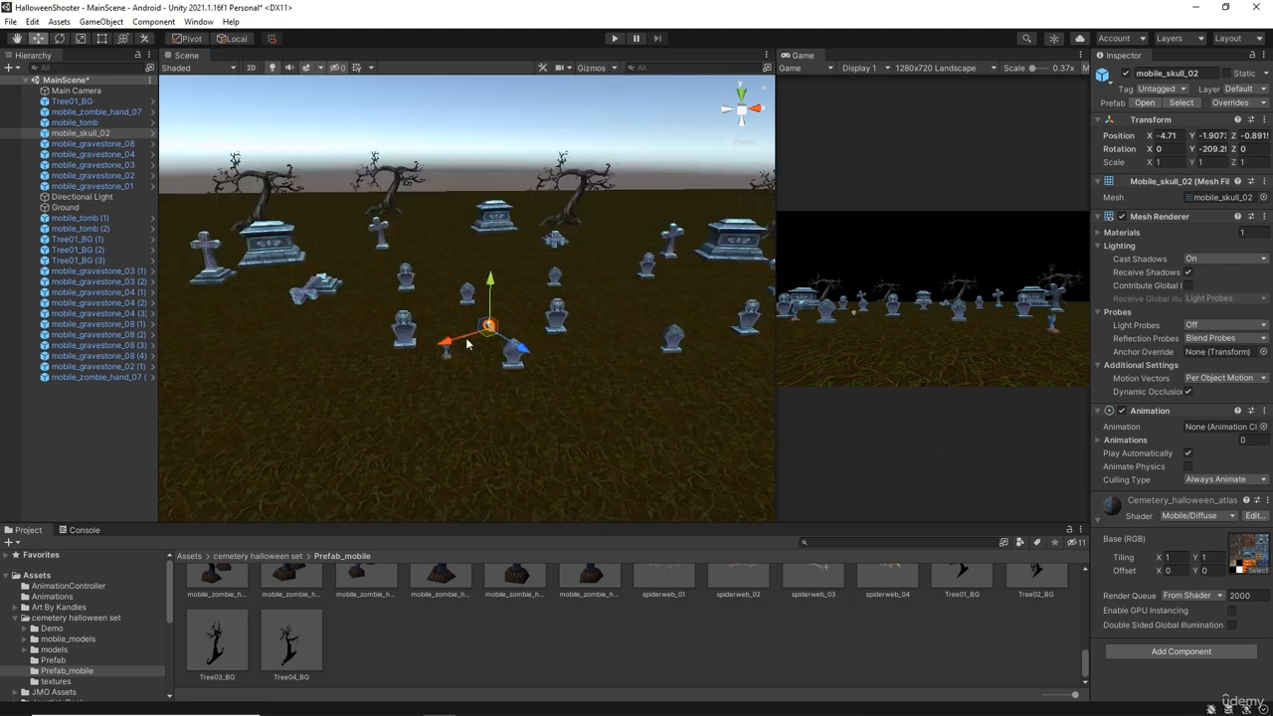
{"action": "left_click_drag", "start_coordinate": [519, 346], "coordinate": [531, 430]}
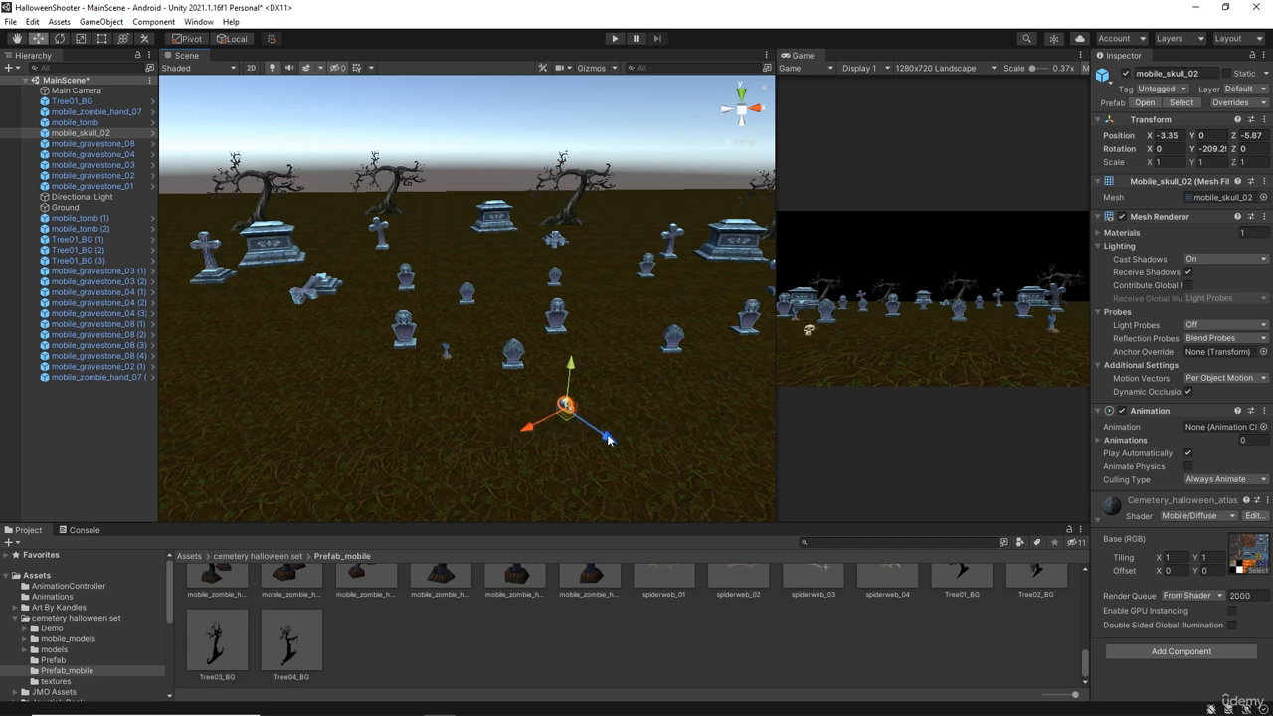
{"action": "left_click_drag", "start_coordinate": [607, 439], "coordinate": [557, 422]}
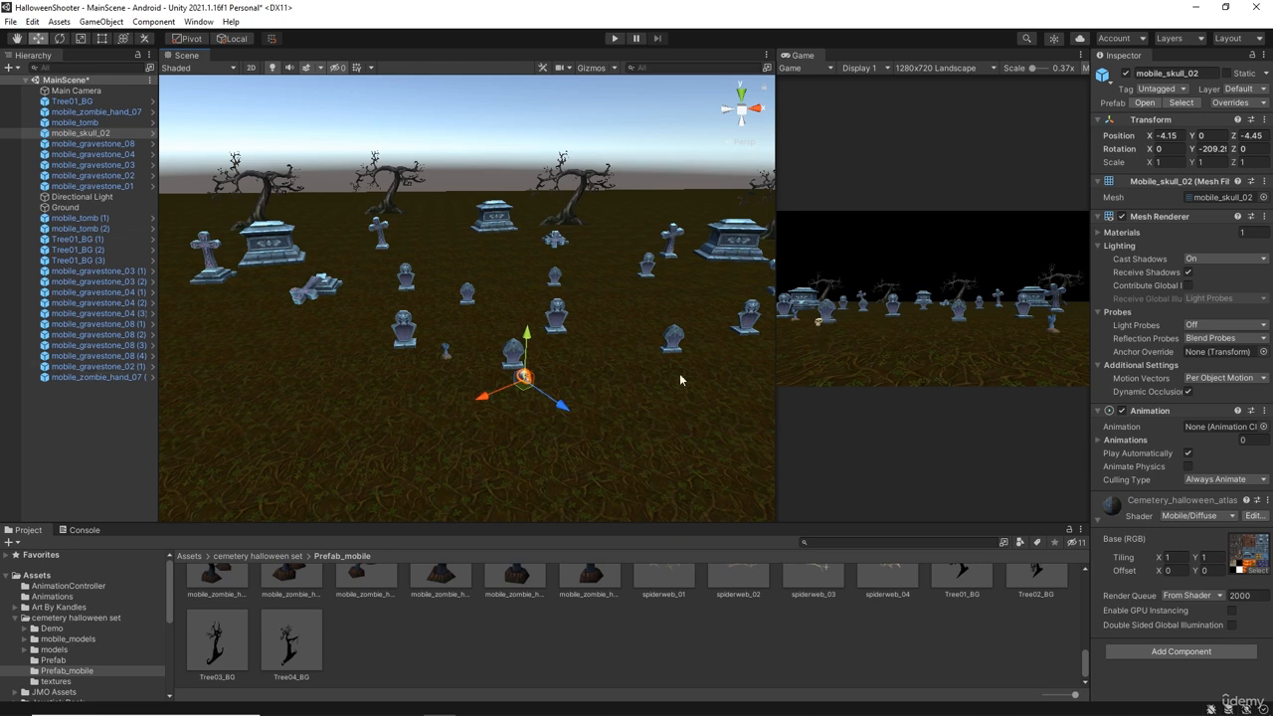
{"action": "scroll", "coordinate": [623, 362], "scroll_direction": "down", "scroll_amount": 3}
{"action": "middle_click_drag", "start_coordinate": [623, 362], "coordinate": [576, 370]}
{"action": "left_click", "coordinate": [68, 434]}
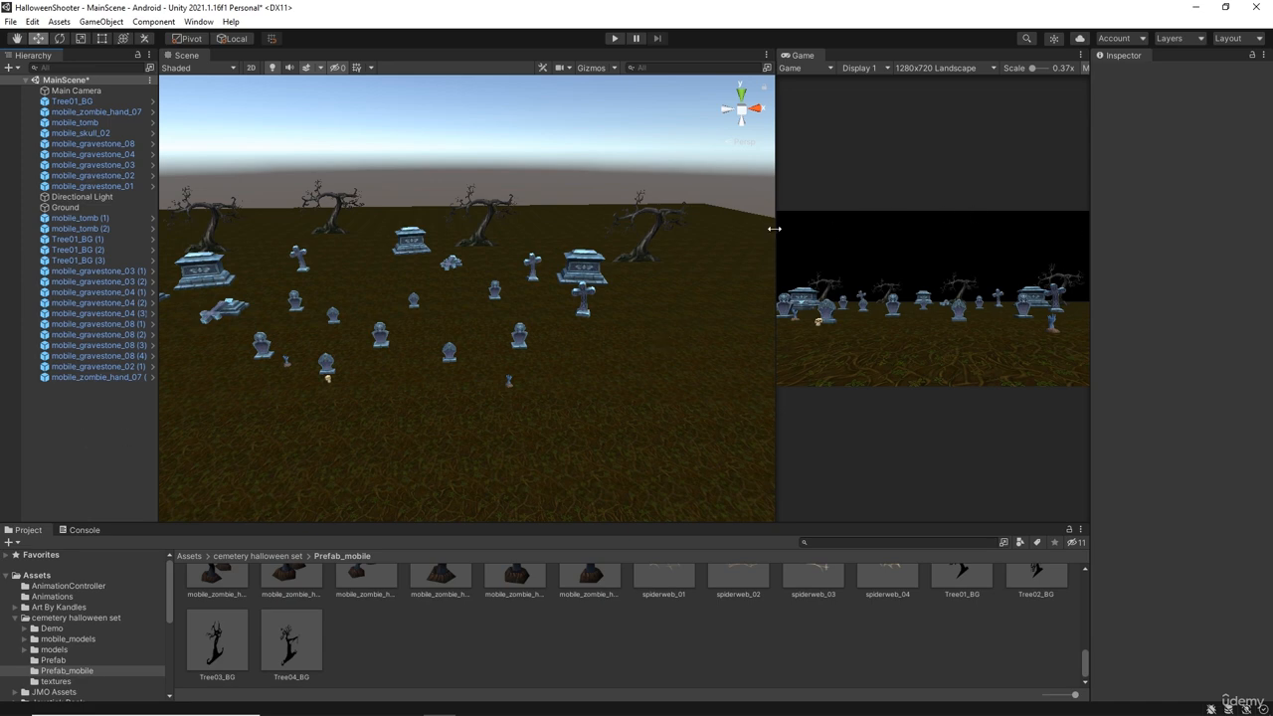
Enlarge the Game view and raise the Main Camera to a Y position of 1.76.
{"action": "left_click_drag", "start_coordinate": [774, 229], "coordinate": [297, 257]}
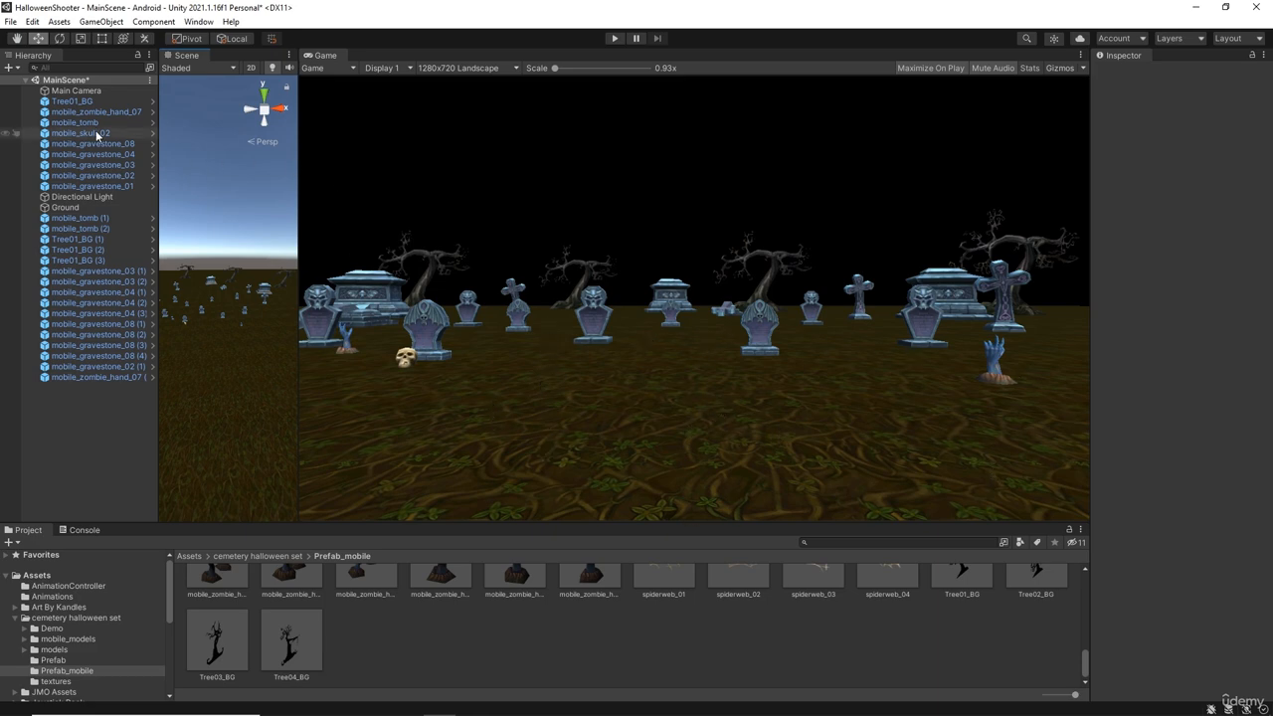
{"action": "left_click", "coordinate": [70, 91]}
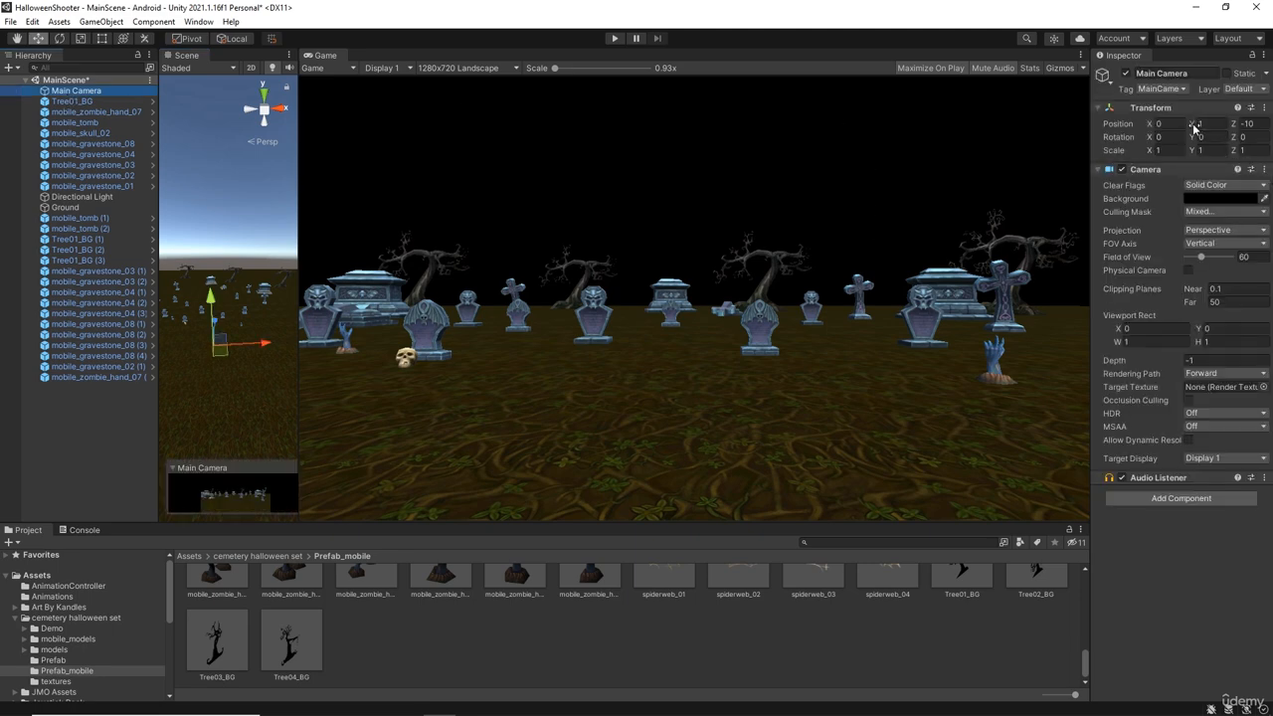
{"action": "left_click_drag", "start_coordinate": [1192, 127], "coordinate": [1210, 131]}
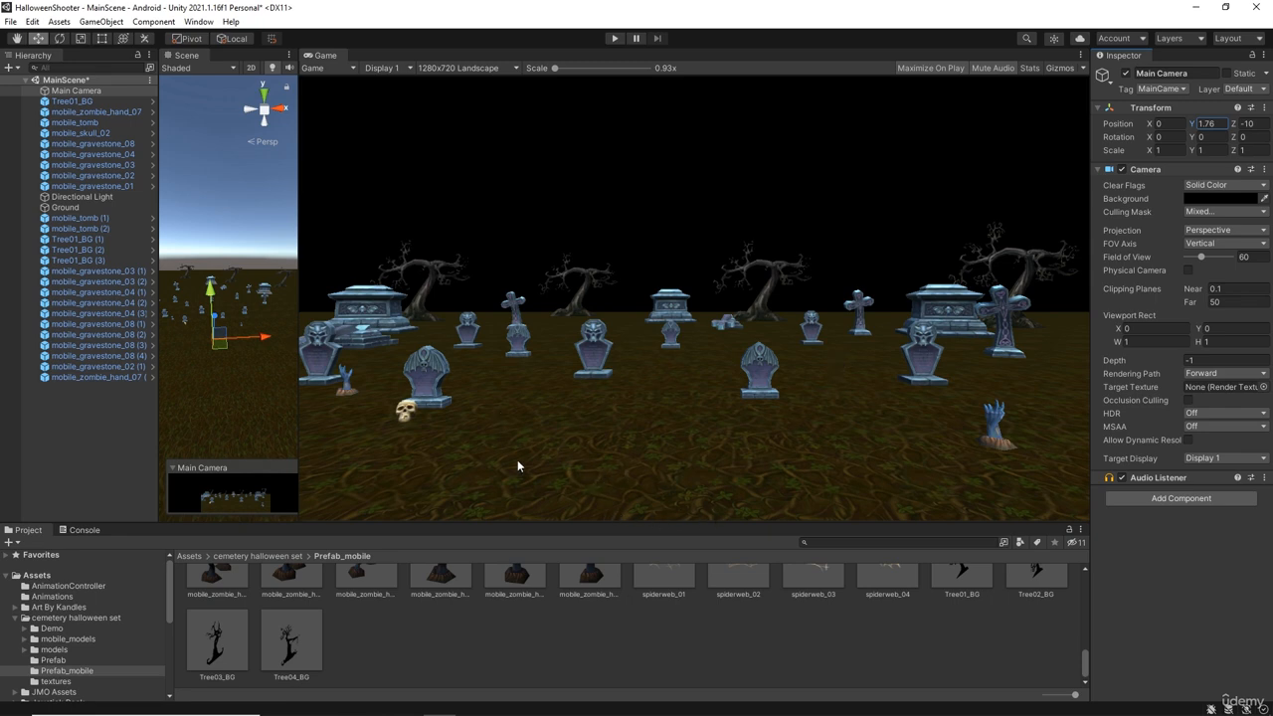
{"action": "left_click_drag", "start_coordinate": [298, 244], "coordinate": [423, 261]}
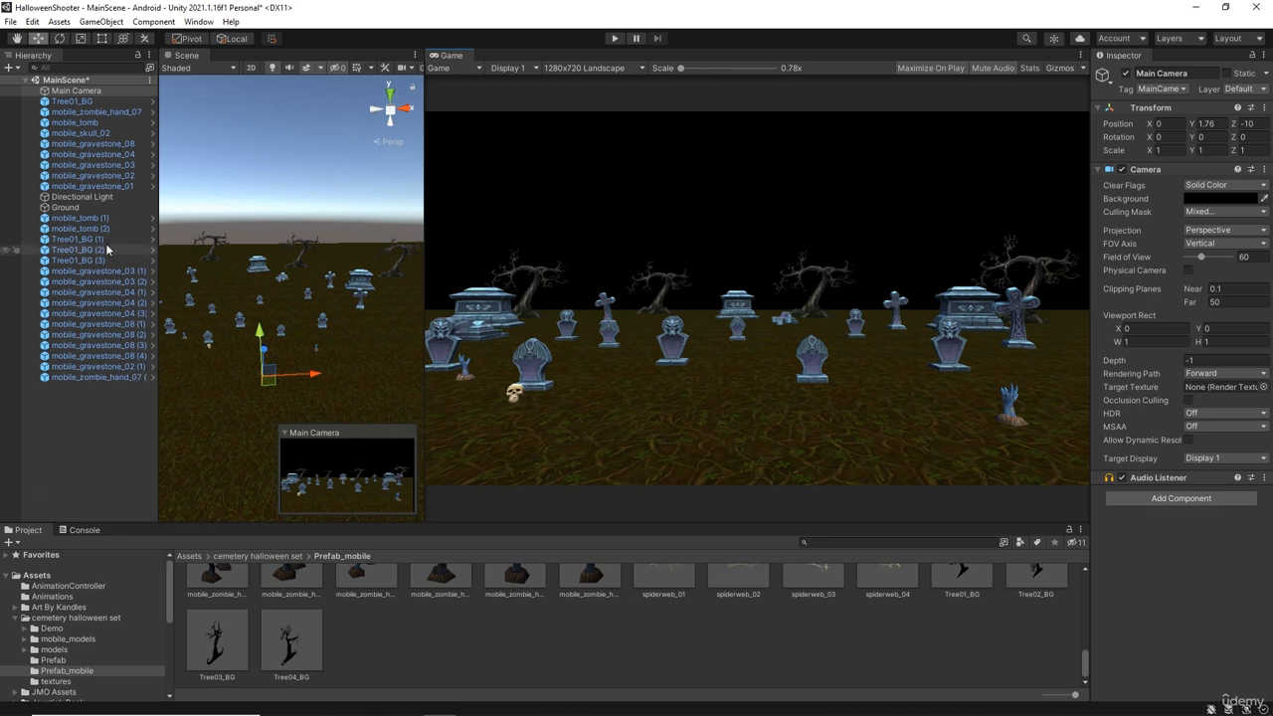
Expand the Ground's Floor_14 material settings and set its texture tiling to X 25, Y 25.
{"action": "left_click", "coordinate": [74, 208]}
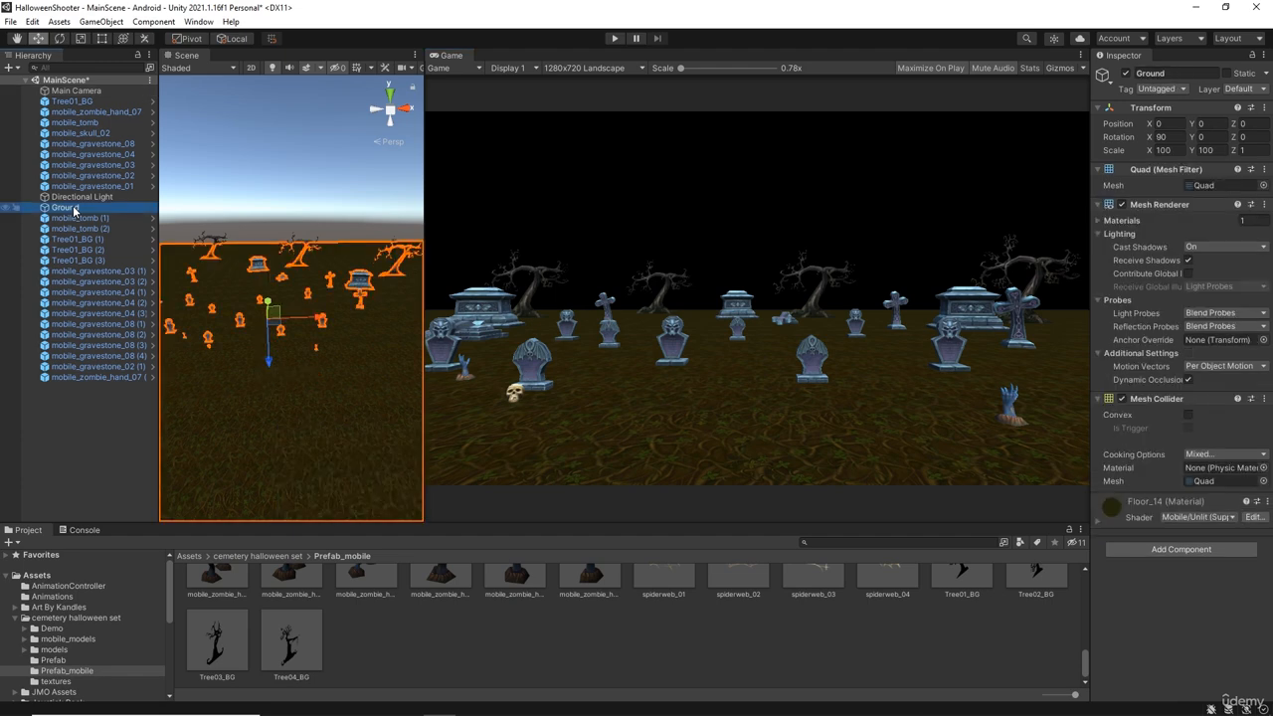
{"action": "left_click", "coordinate": [1099, 520]}
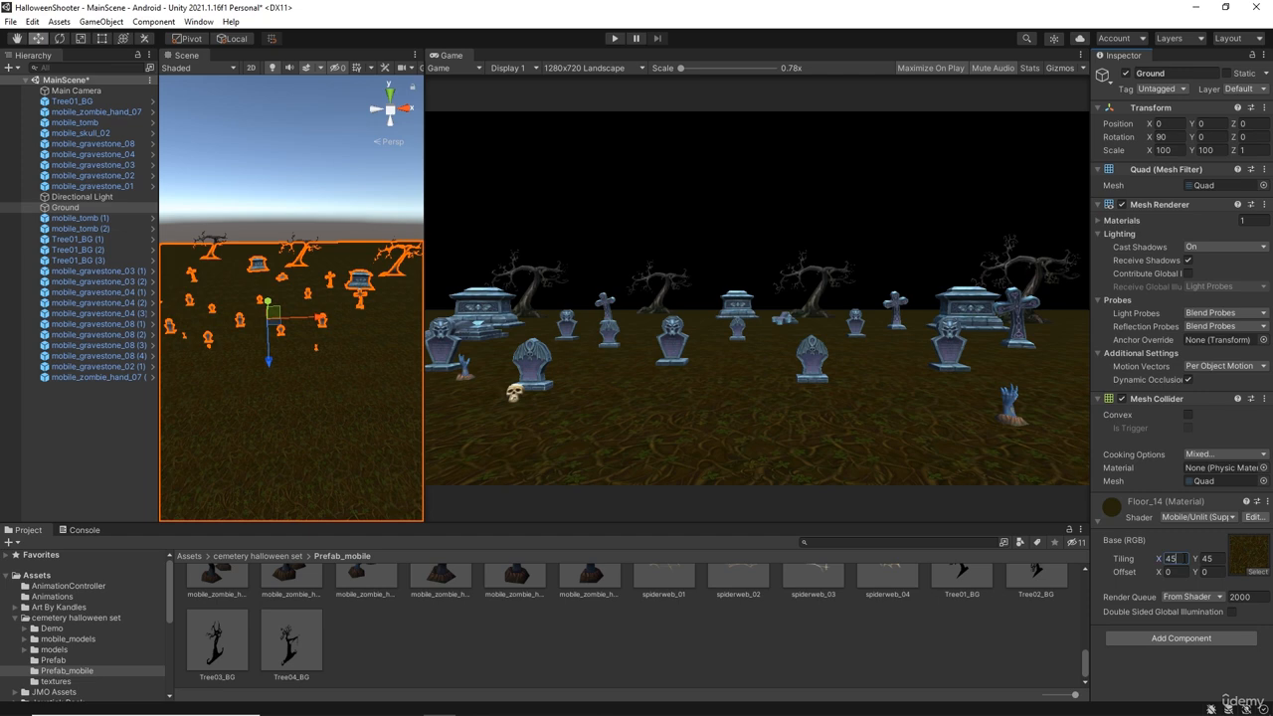
{"action": "left_click", "coordinate": [1175, 559]}
{"action": "type", "text": "25"}
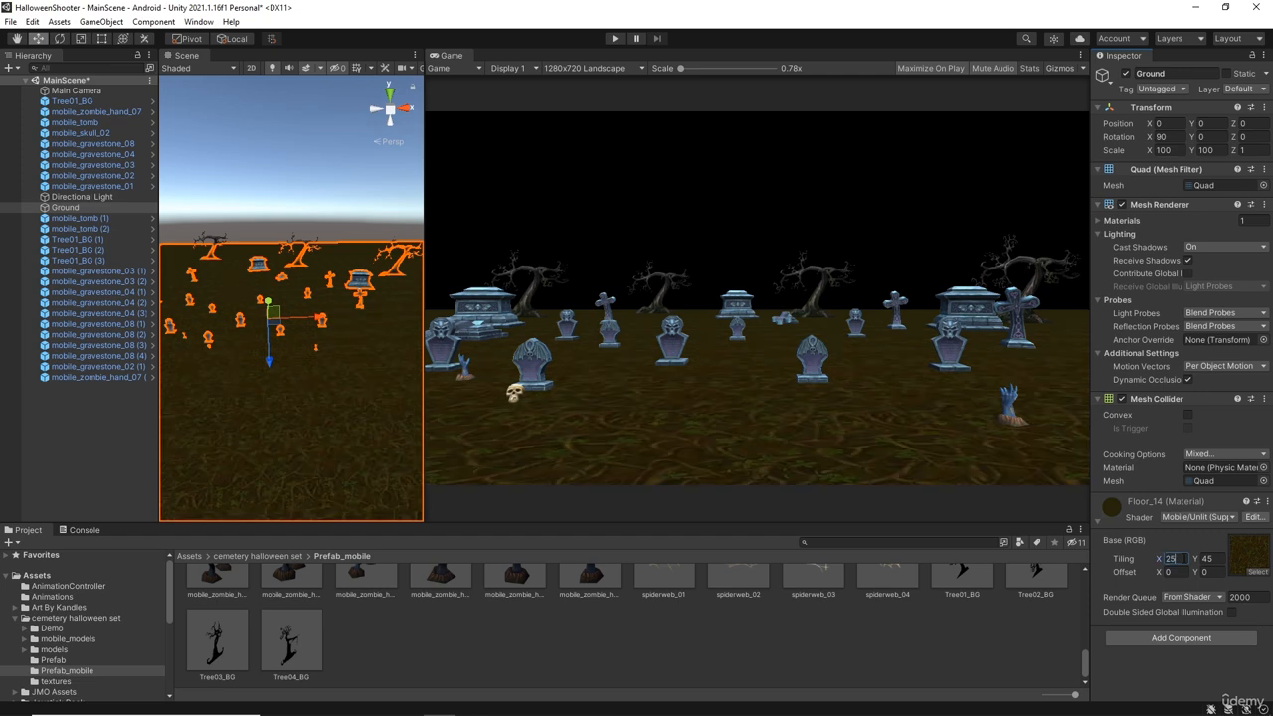
{"action": "key", "text": "Tab"}
{"action": "type", "text": "25"}
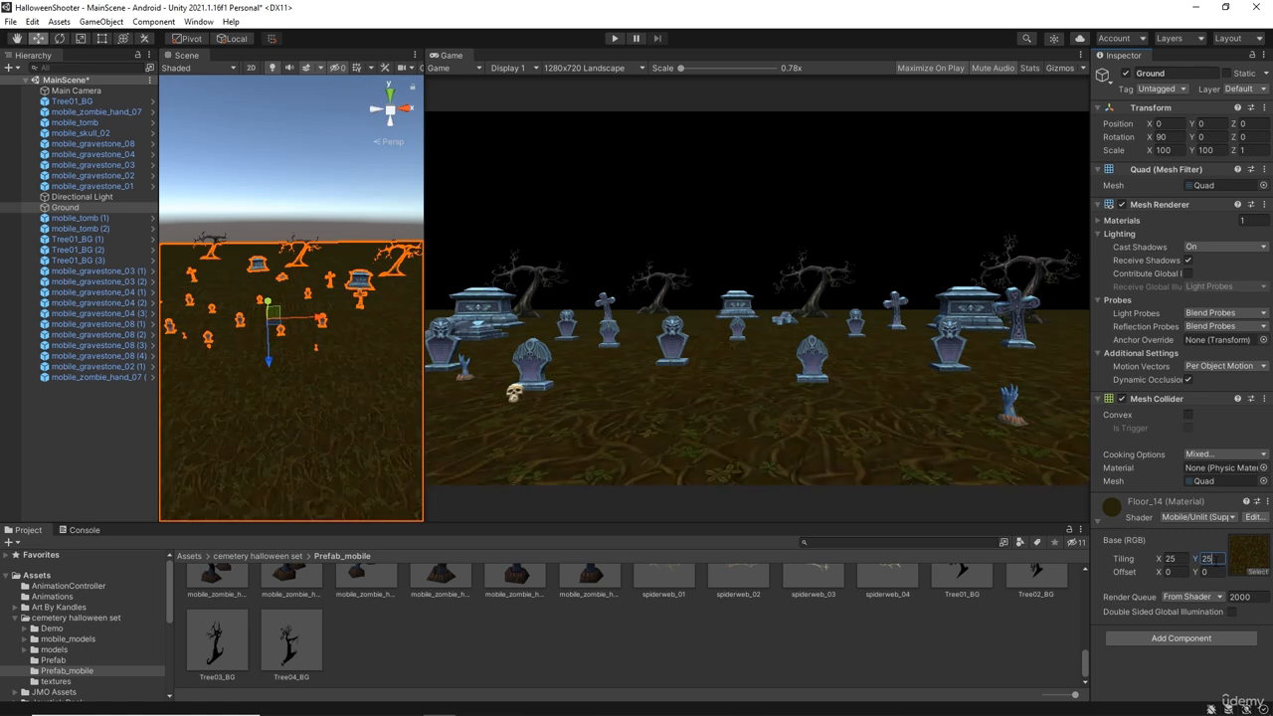
Try a texture tiling of X 65, Y 35 on the Ground's Floor_14 material.
{"action": "left_click_drag", "start_coordinate": [1215, 559], "coordinate": [1189, 561]}
{"action": "type", "text": "35"}
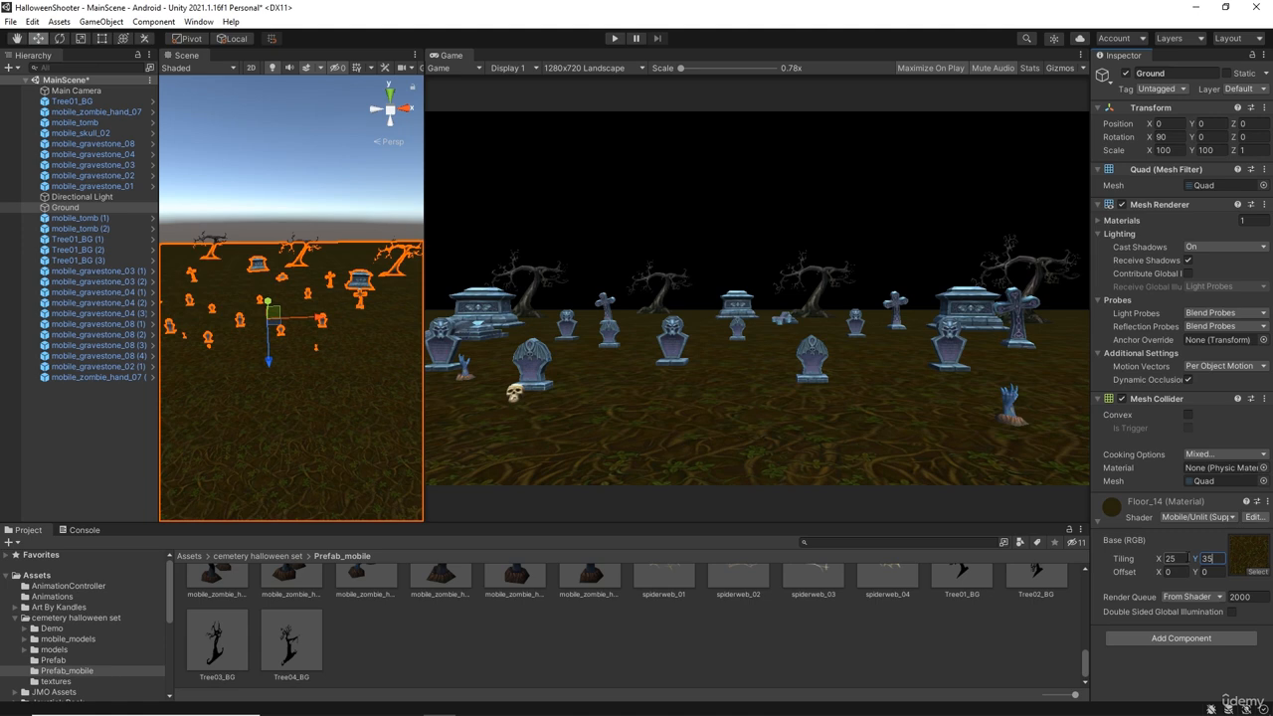
{"action": "double_click", "coordinate": [1171, 559]}
{"action": "type", "text": "65"}
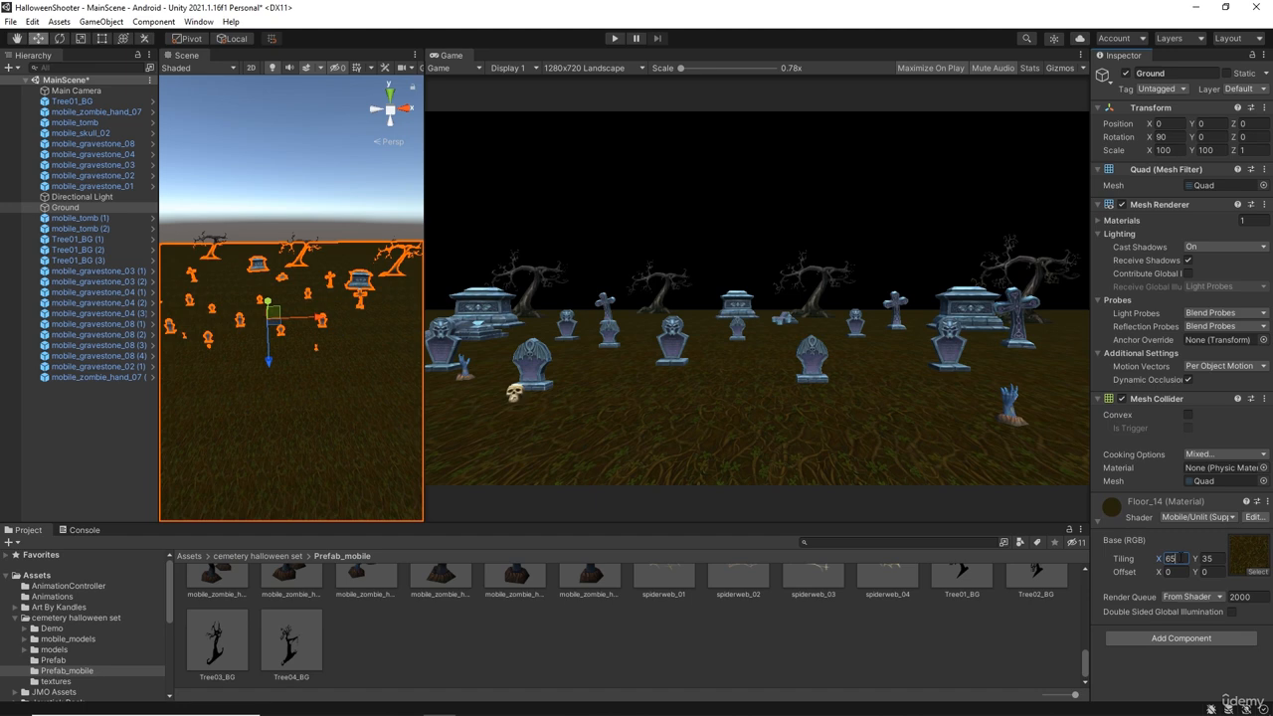
Set the Floor_14 material's texture tiling to X 55, Y 40.
{"action": "left_click_drag", "start_coordinate": [1181, 559], "coordinate": [1155, 560]}
{"action": "type", "text": "55"}
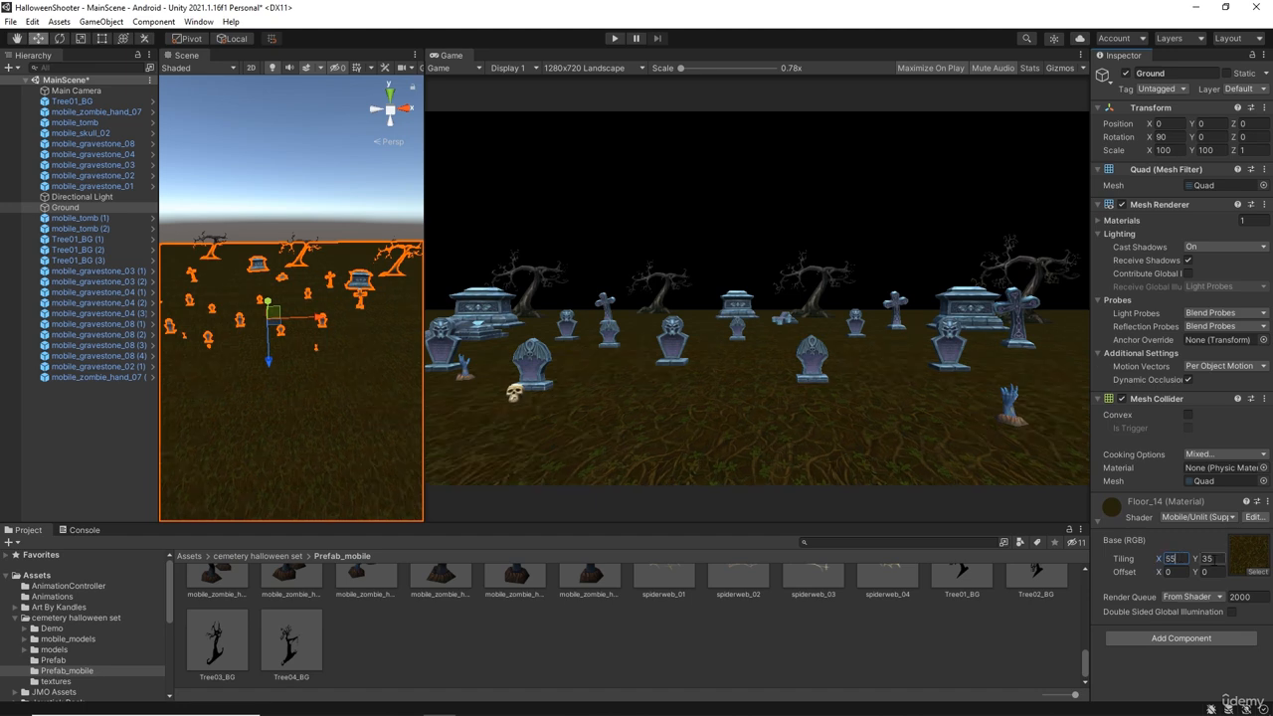
{"action": "key", "text": "Tab"}
{"action": "type", "text": "40"}
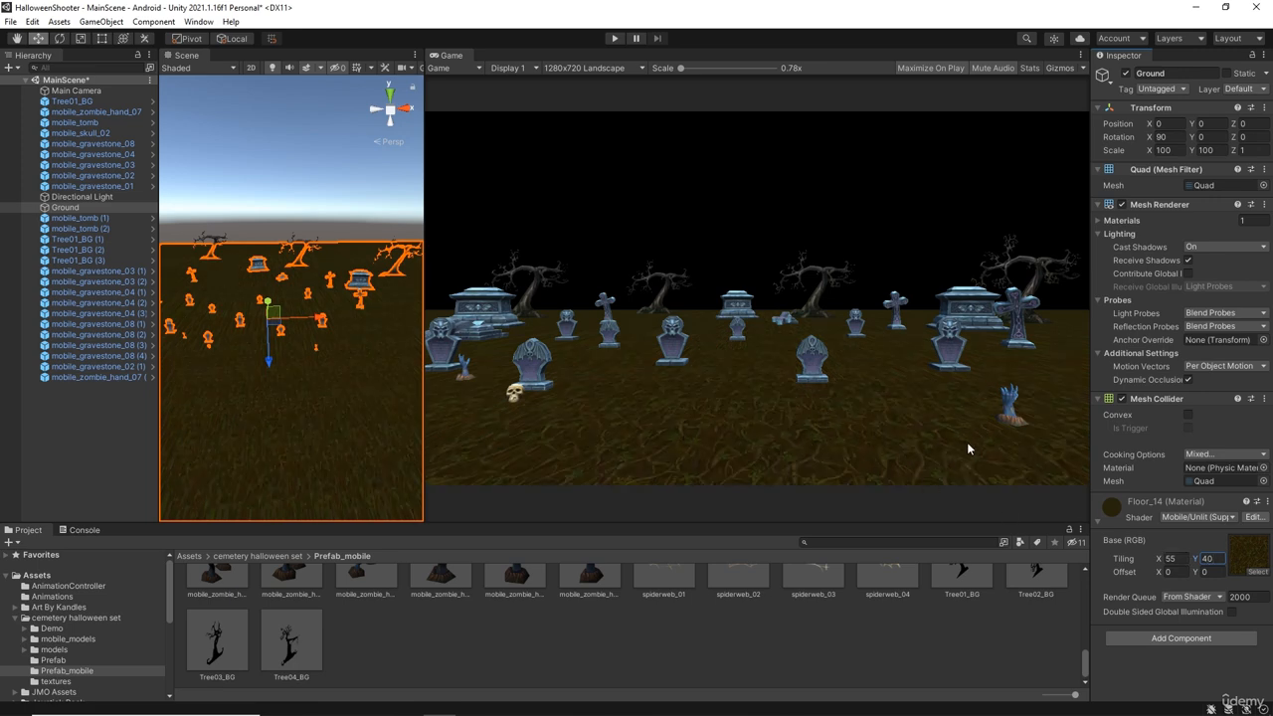
Review the cemetery in an enlarged Game view, and widen the Scene view again to inspect the props up close.
{"action": "left_click_drag", "start_coordinate": [425, 333], "coordinate": [241, 346]}
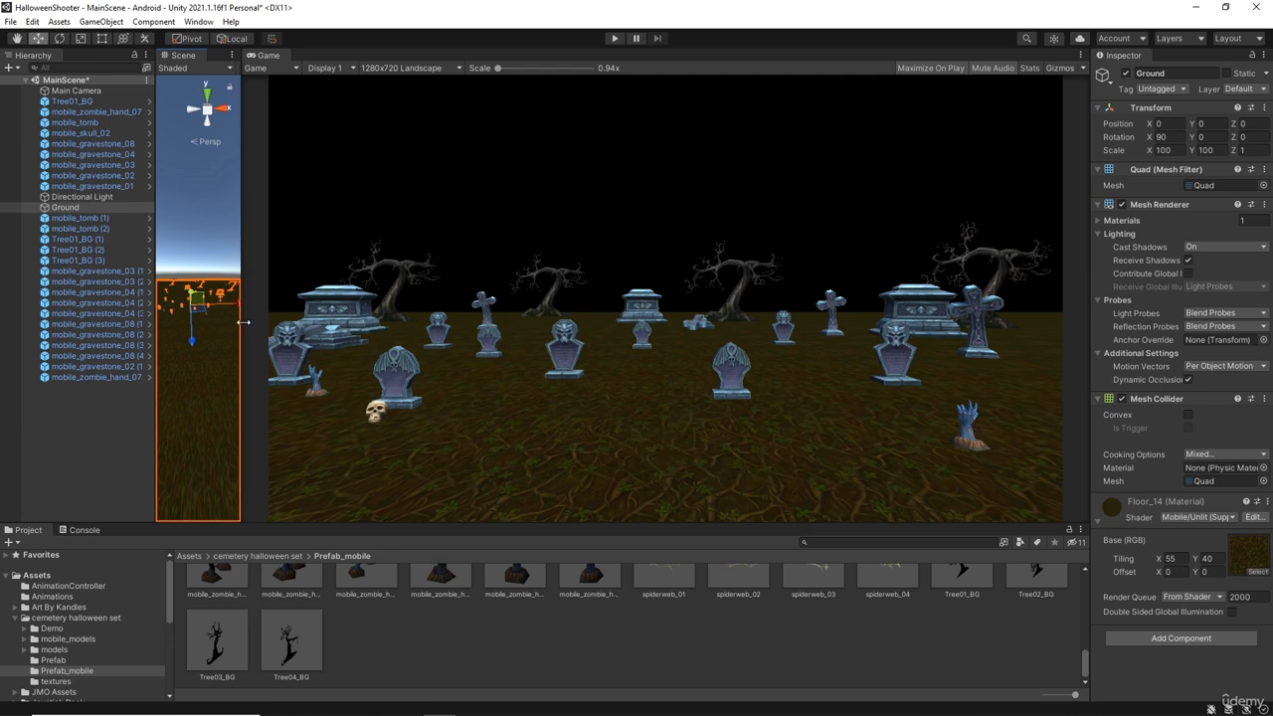
{"action": "left_click_drag", "start_coordinate": [238, 321], "coordinate": [616, 316]}
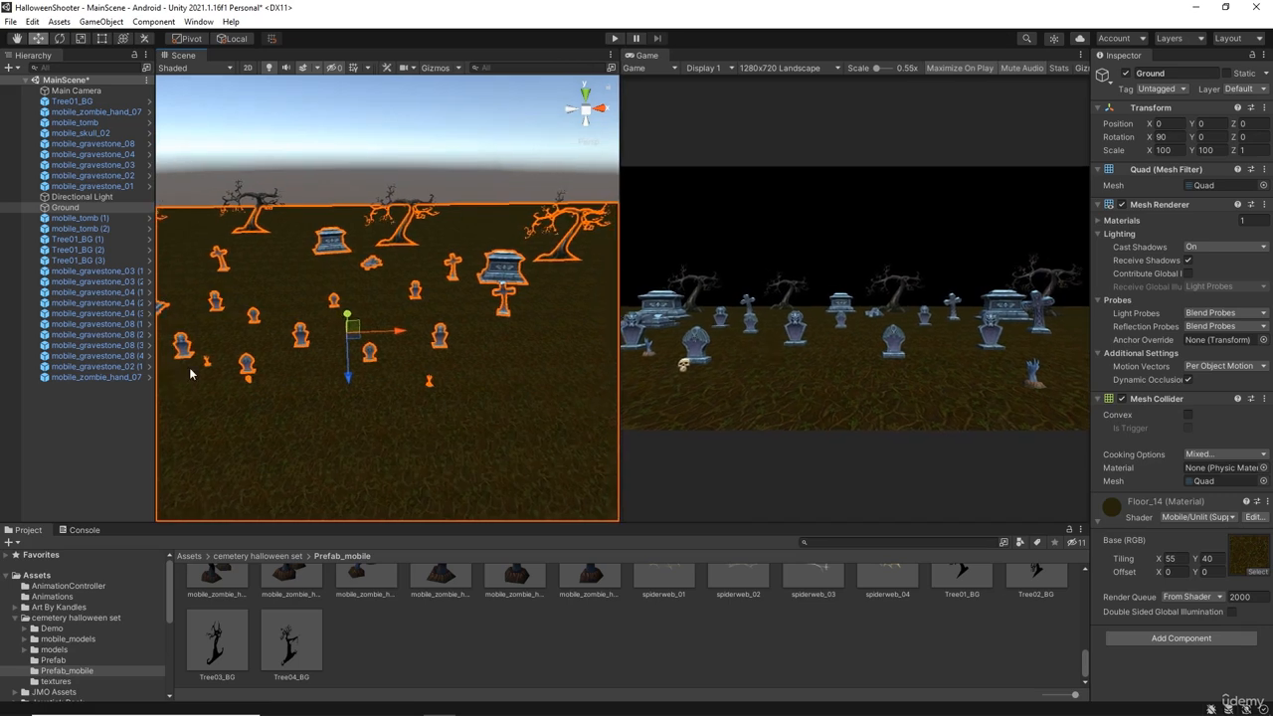
{"action": "left_click", "coordinate": [117, 423]}
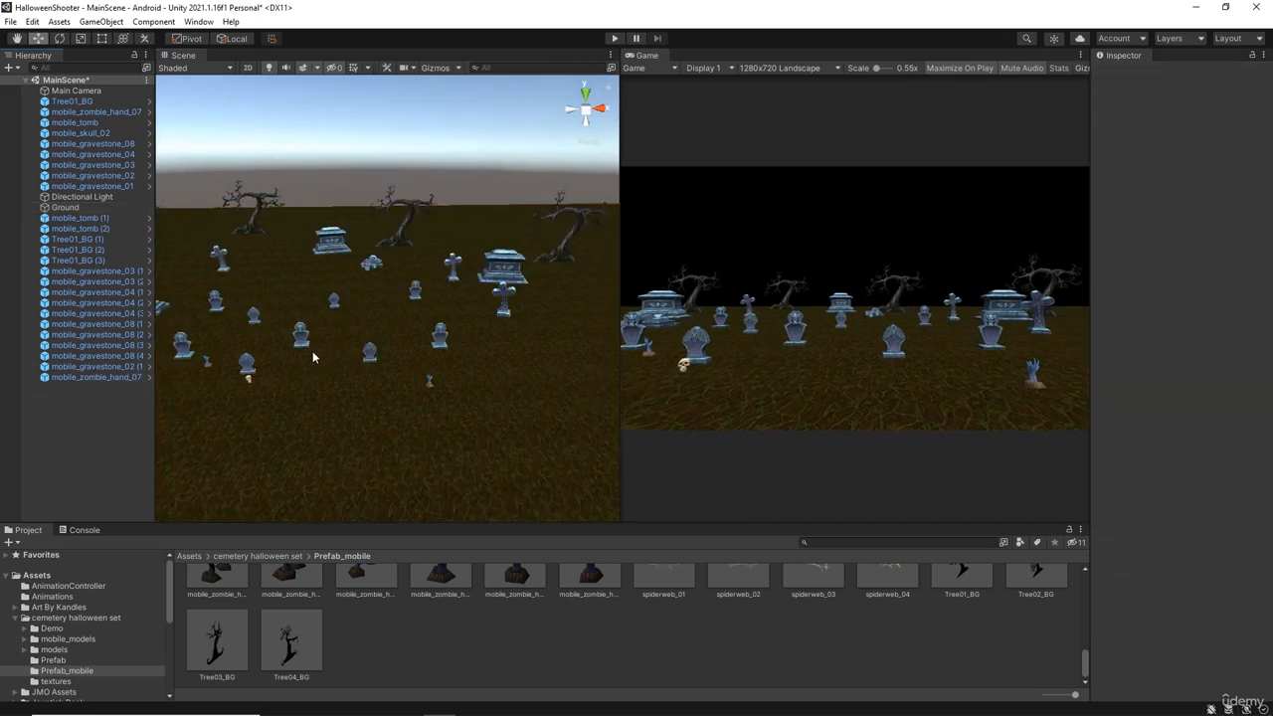
{"action": "scroll", "coordinate": [315, 370], "scroll_direction": "up", "scroll_amount": 3}
{"action": "middle_click_drag", "start_coordinate": [315, 370], "coordinate": [355, 365]}
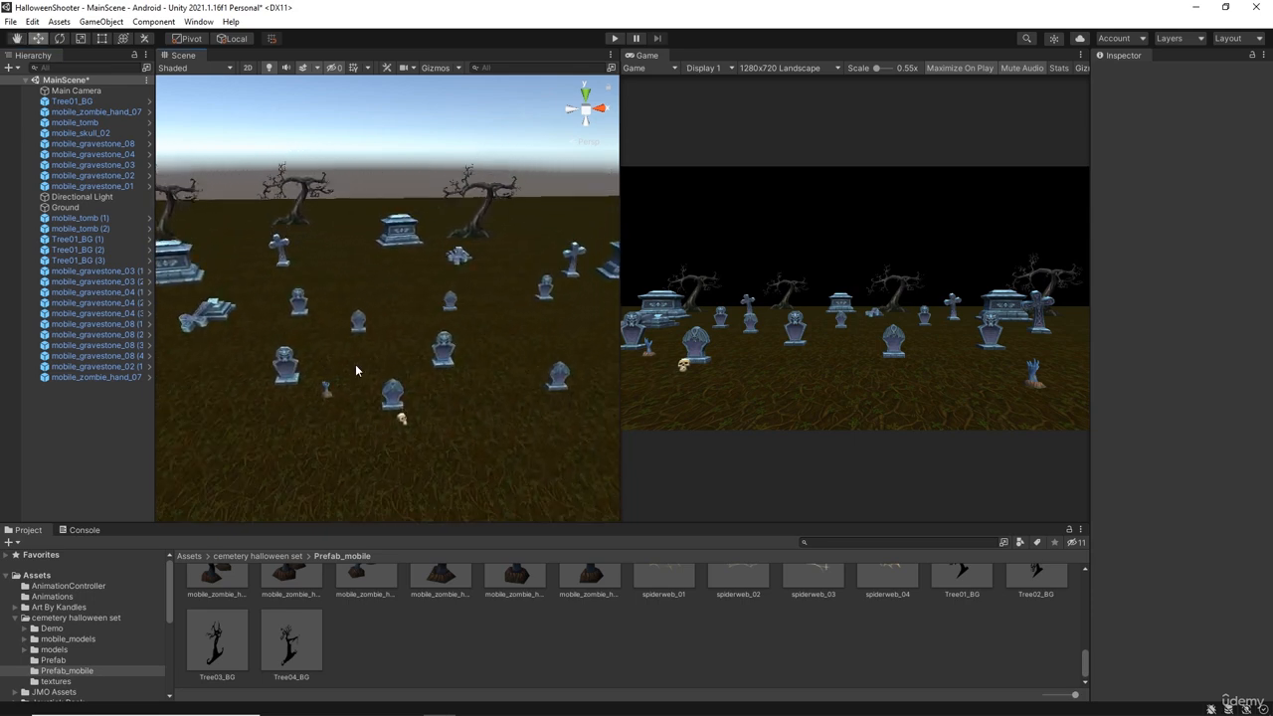
Change the shader of mobile_gravestone_08's Cemetery_halloween_atlas material to Mobile/Unlit (Supports Lightmap).
{"action": "right_click_drag", "start_coordinate": [356, 365], "coordinate": [383, 345]}
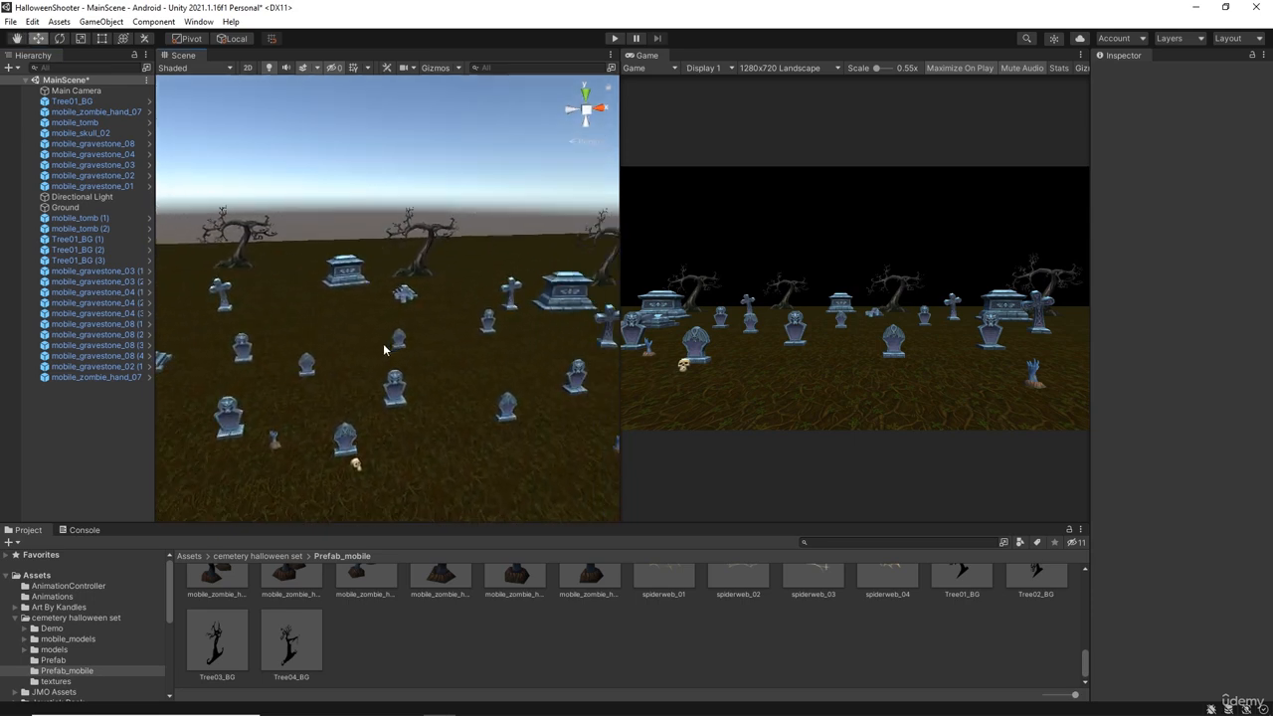
{"action": "left_click", "coordinate": [90, 112]}
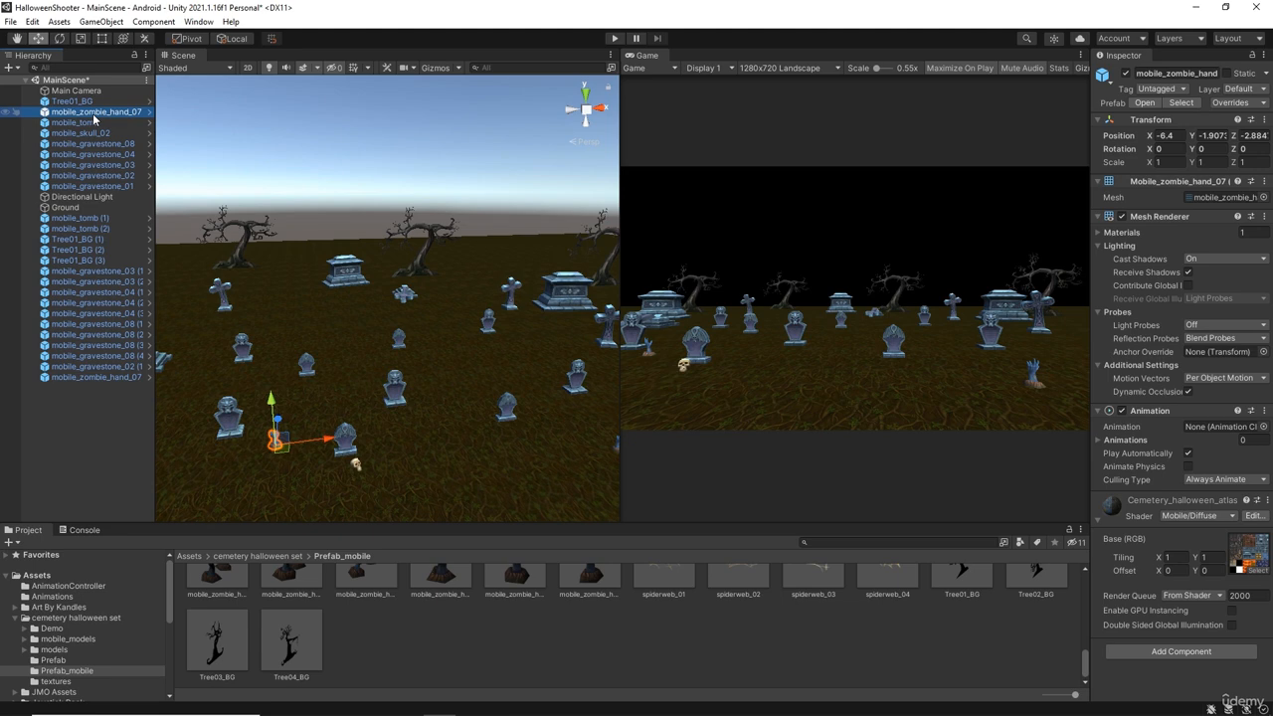
{"action": "left_click", "coordinate": [101, 143]}
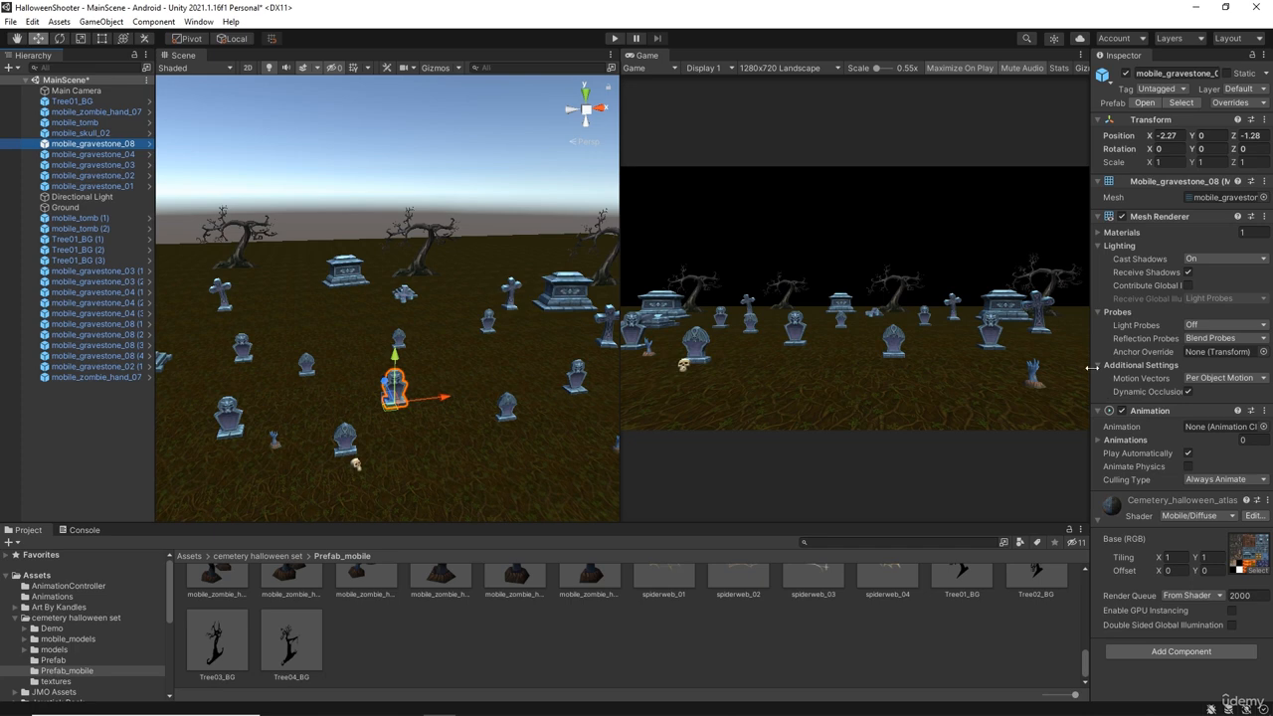
{"action": "left_click_drag", "start_coordinate": [1091, 368], "coordinate": [816, 370]}
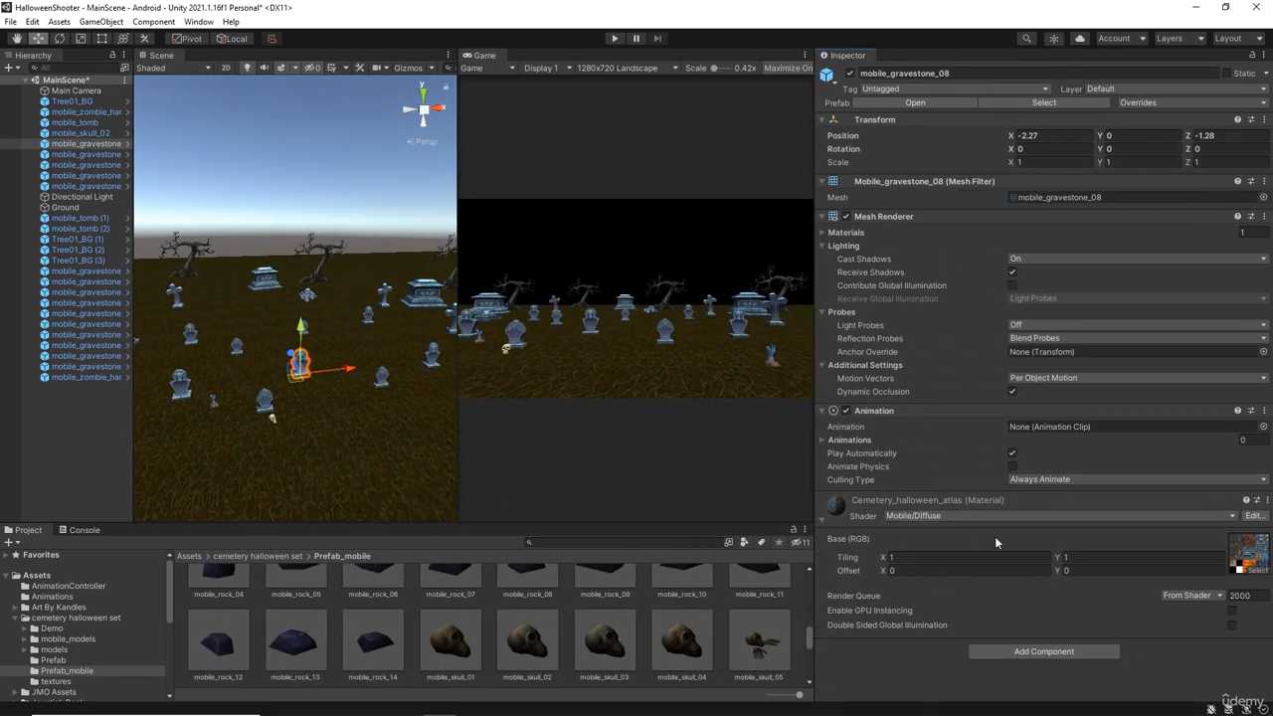
{"action": "left_click", "coordinate": [1059, 515]}
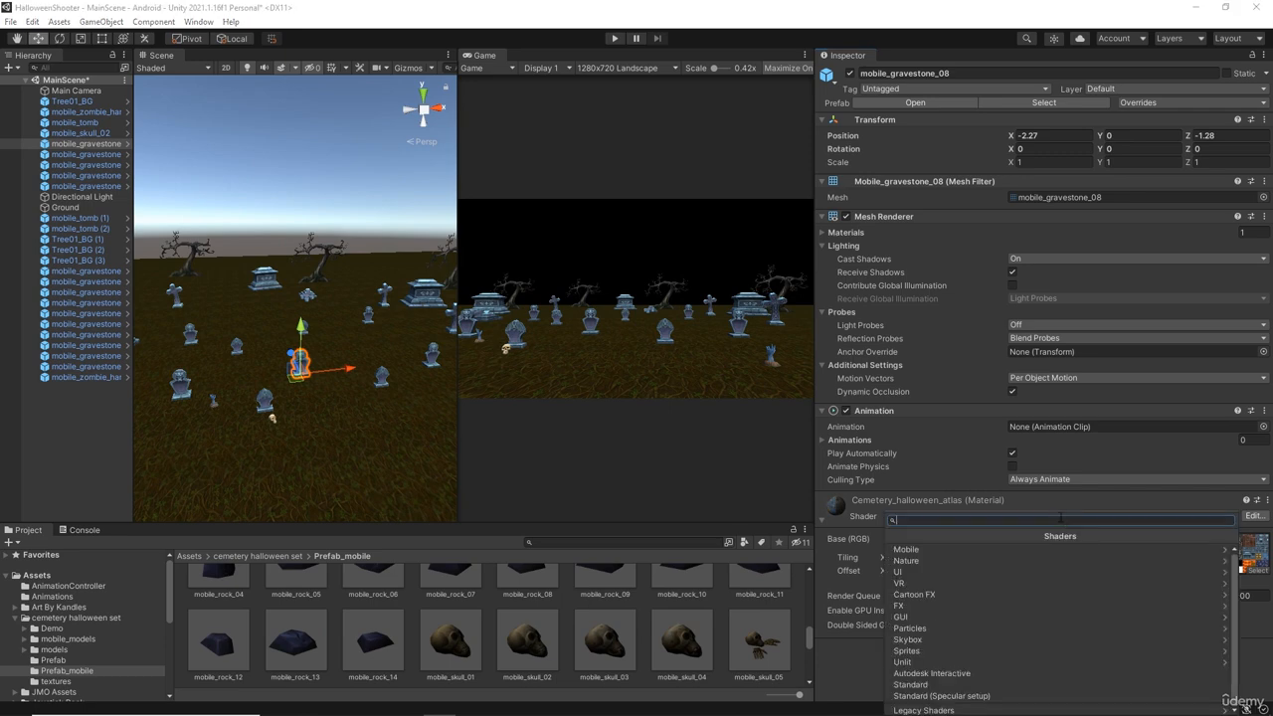
{"action": "left_click", "coordinate": [1000, 551]}
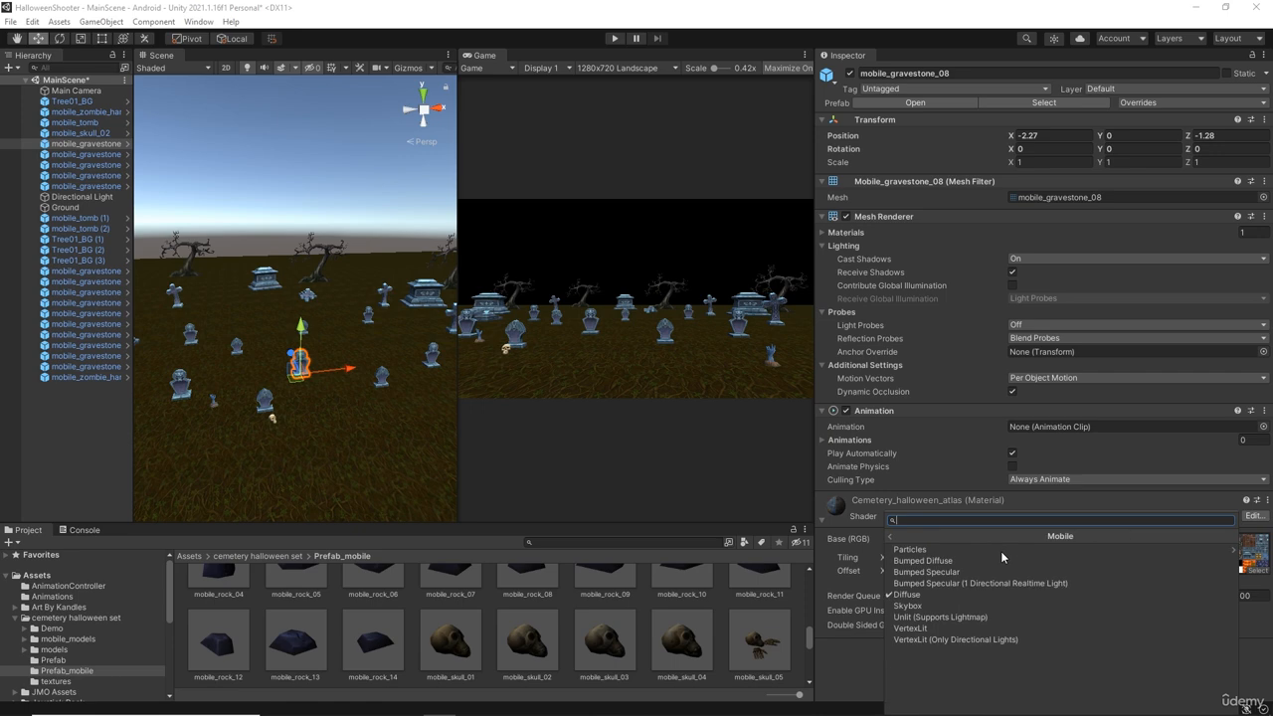
{"action": "left_click", "coordinate": [944, 617]}
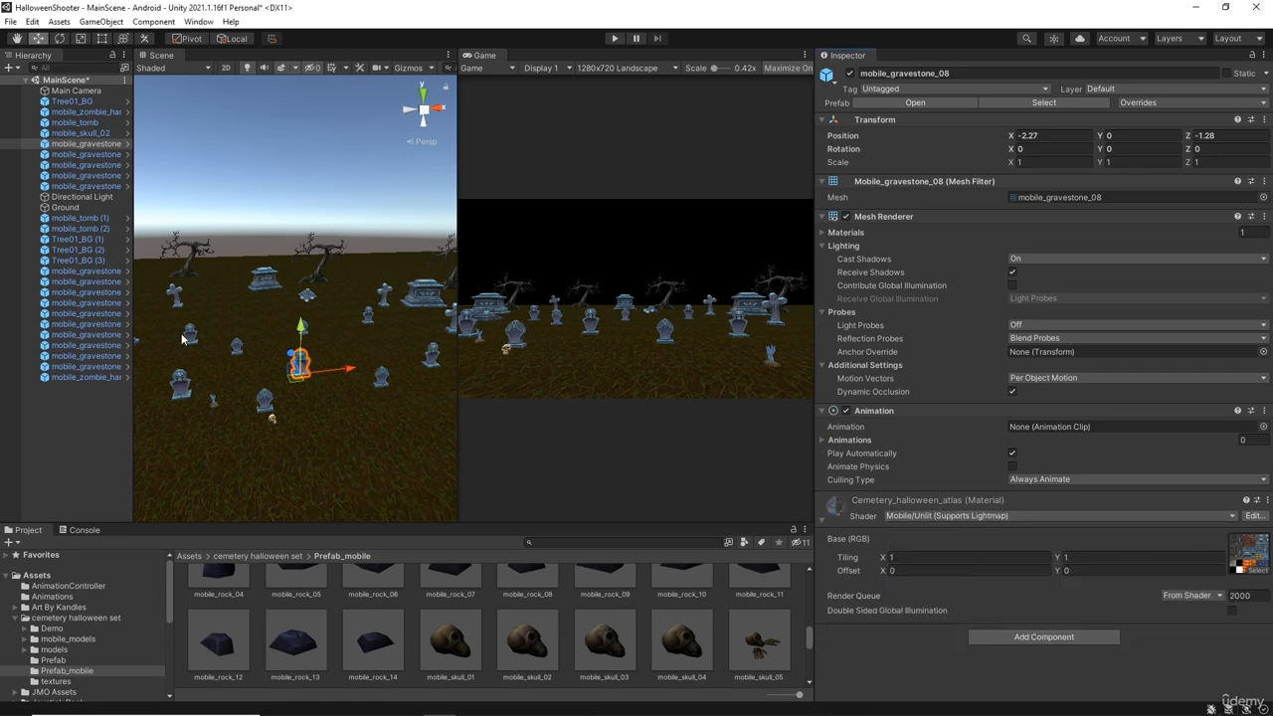
Narrow the Inspector again and examine the gravestones with the unlit shader up close and from farther away in the Scene view.
{"action": "scroll", "coordinate": [348, 397], "scroll_direction": "up", "scroll_amount": 2}
{"action": "middle_click_drag", "start_coordinate": [356, 382], "coordinate": [347, 380]}
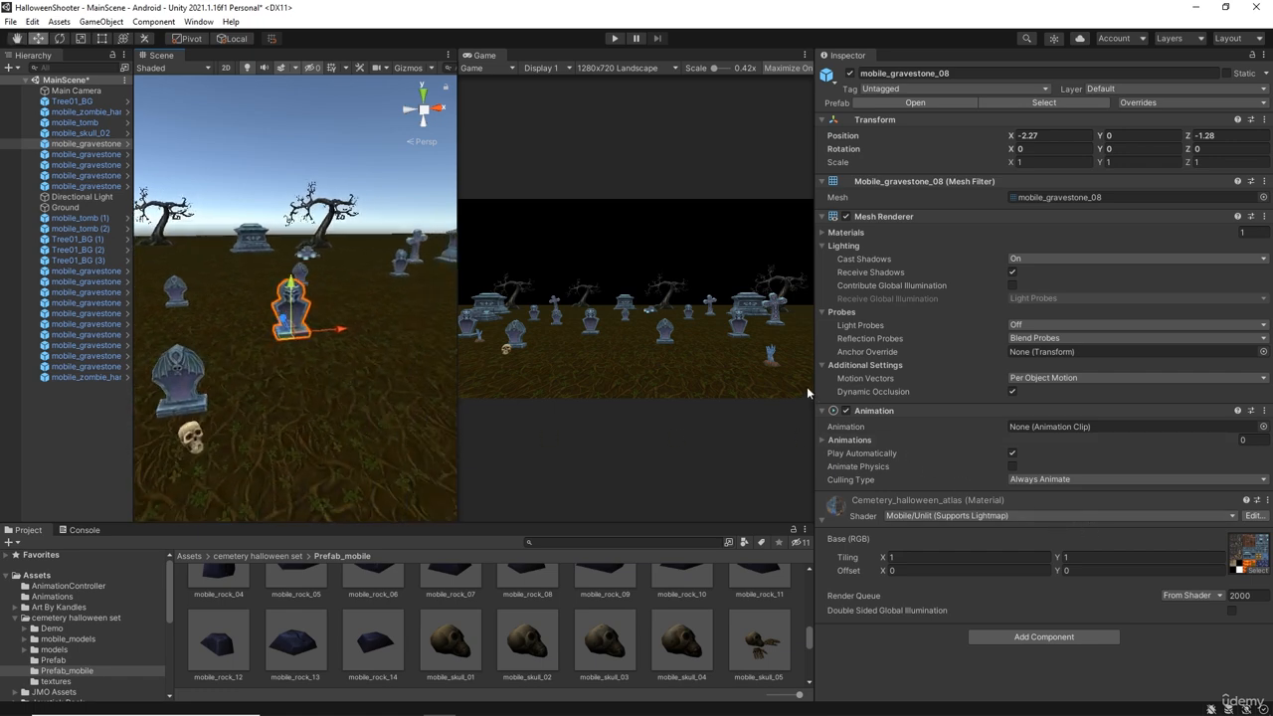
{"action": "left_click_drag", "start_coordinate": [814, 376], "coordinate": [1060, 376]}
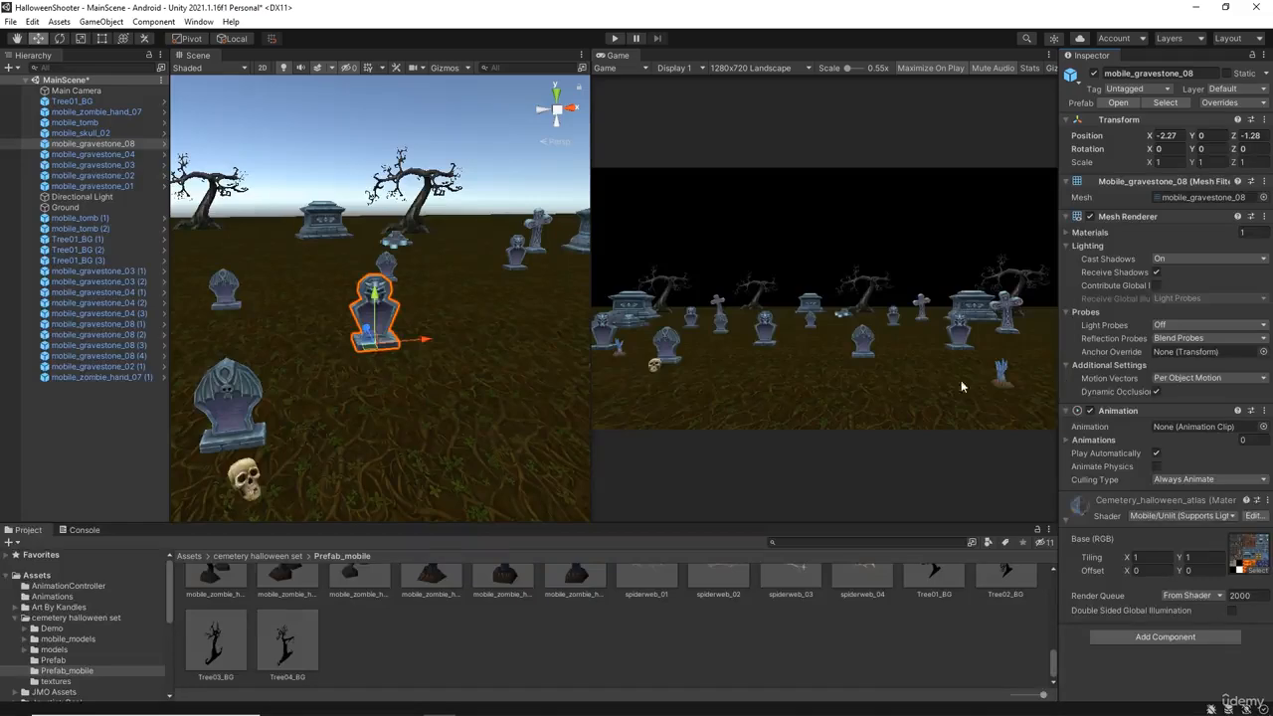
{"action": "scroll", "coordinate": [378, 378], "scroll_direction": "up", "scroll_amount": 5}
{"action": "scroll", "coordinate": [376, 379], "scroll_direction": "down", "scroll_amount": 5}
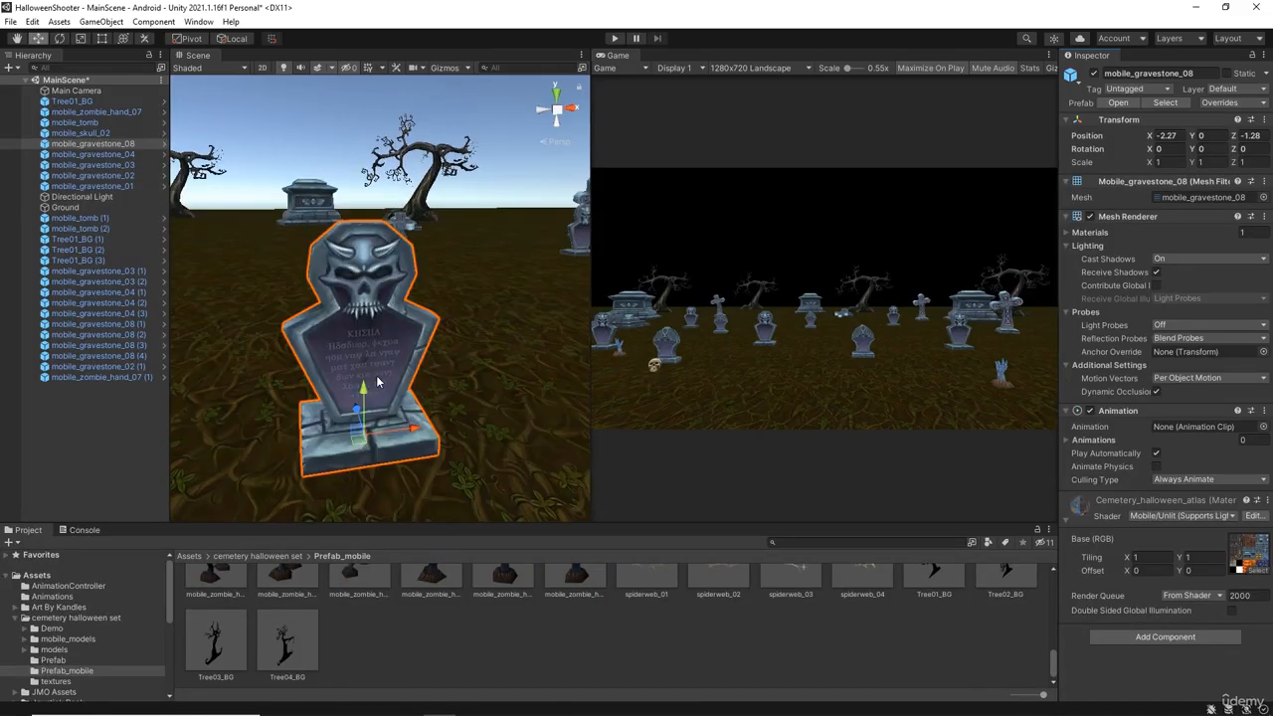
{"action": "mouse_move", "coordinate": [376, 381]}
{"action": "left_mouse_down", "text": "alt"}
{"action": "mouse_move", "coordinate": [360, 384]}
{"action": "mouse_move", "coordinate": [378, 388]}
{"action": "left_mouse_up", "text": "alt"}
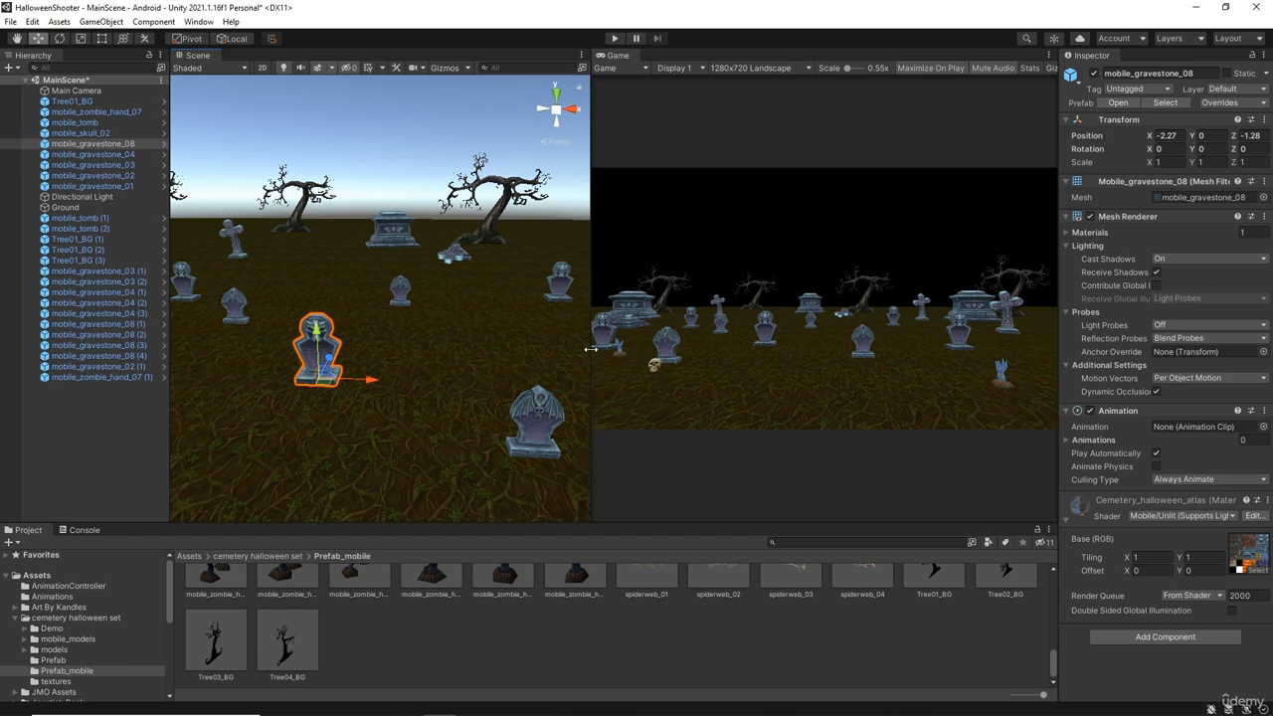
Dock the Game view in the same tab group as the Scene view, and briefly check its rendering statistics.
{"action": "left_click_drag", "start_coordinate": [592, 350], "coordinate": [725, 347]}
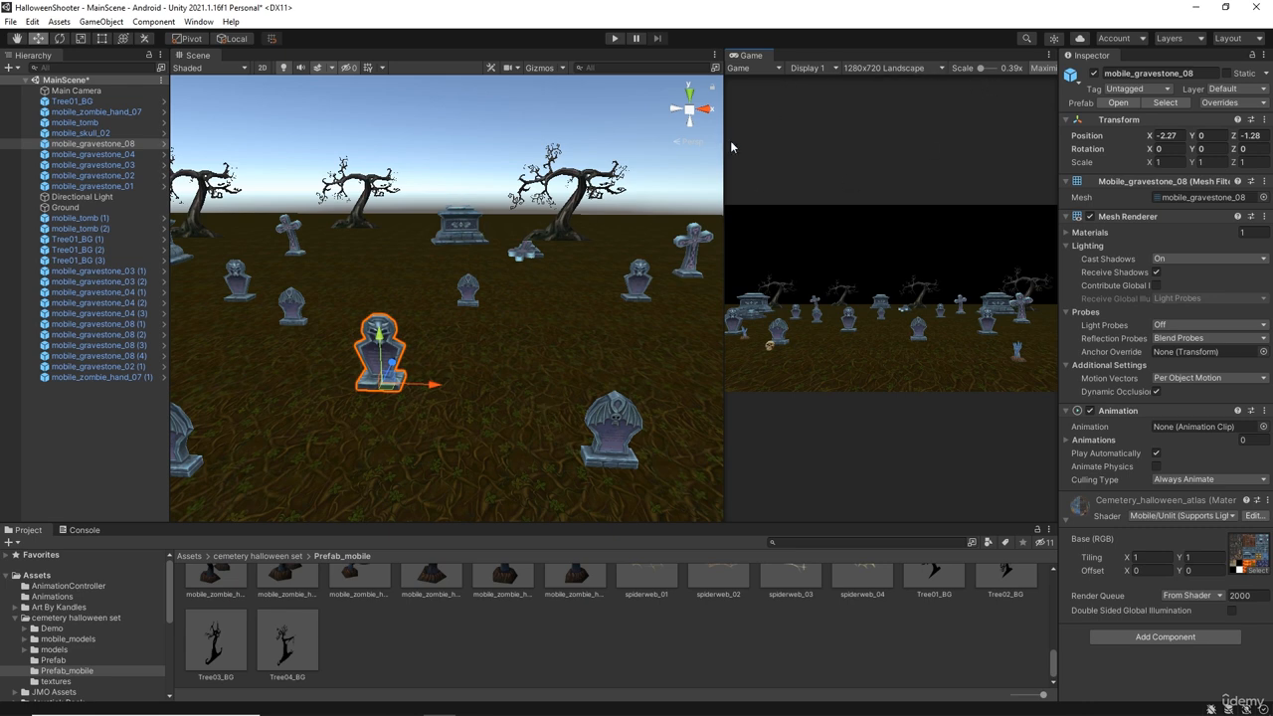
{"action": "left_click_drag", "start_coordinate": [748, 55], "coordinate": [256, 79]}
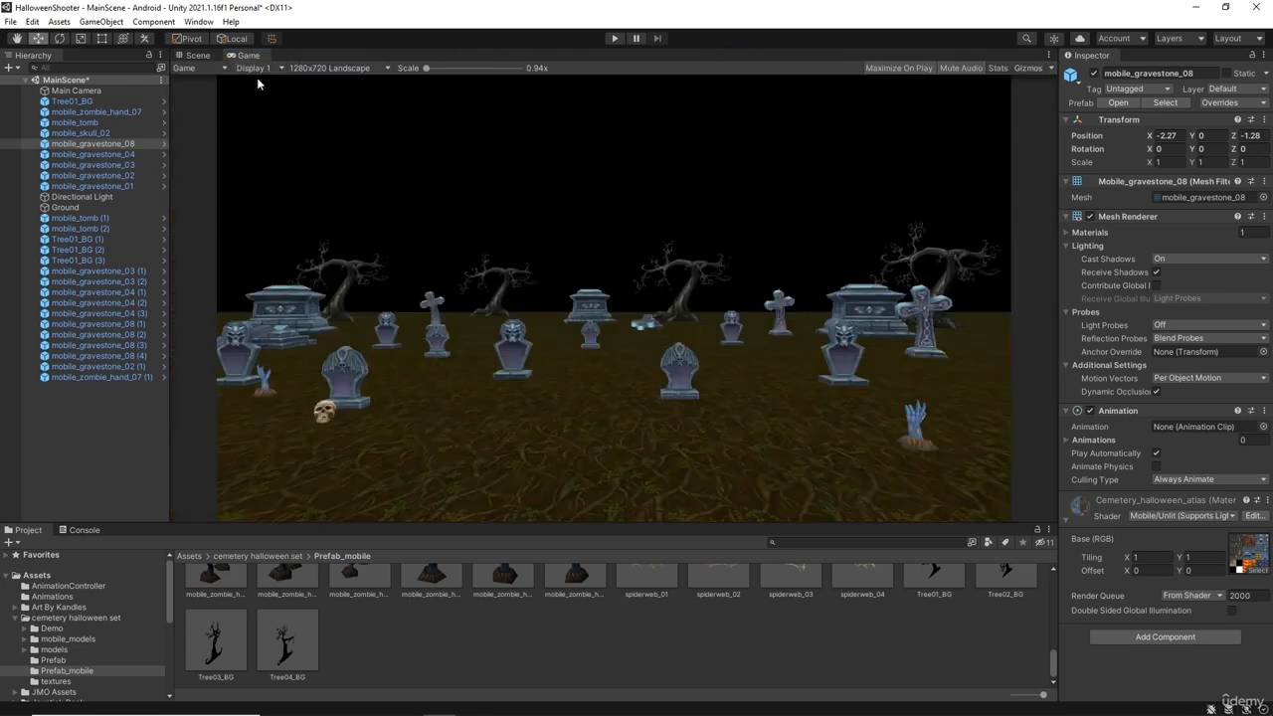
{"action": "left_click", "coordinate": [996, 68]}
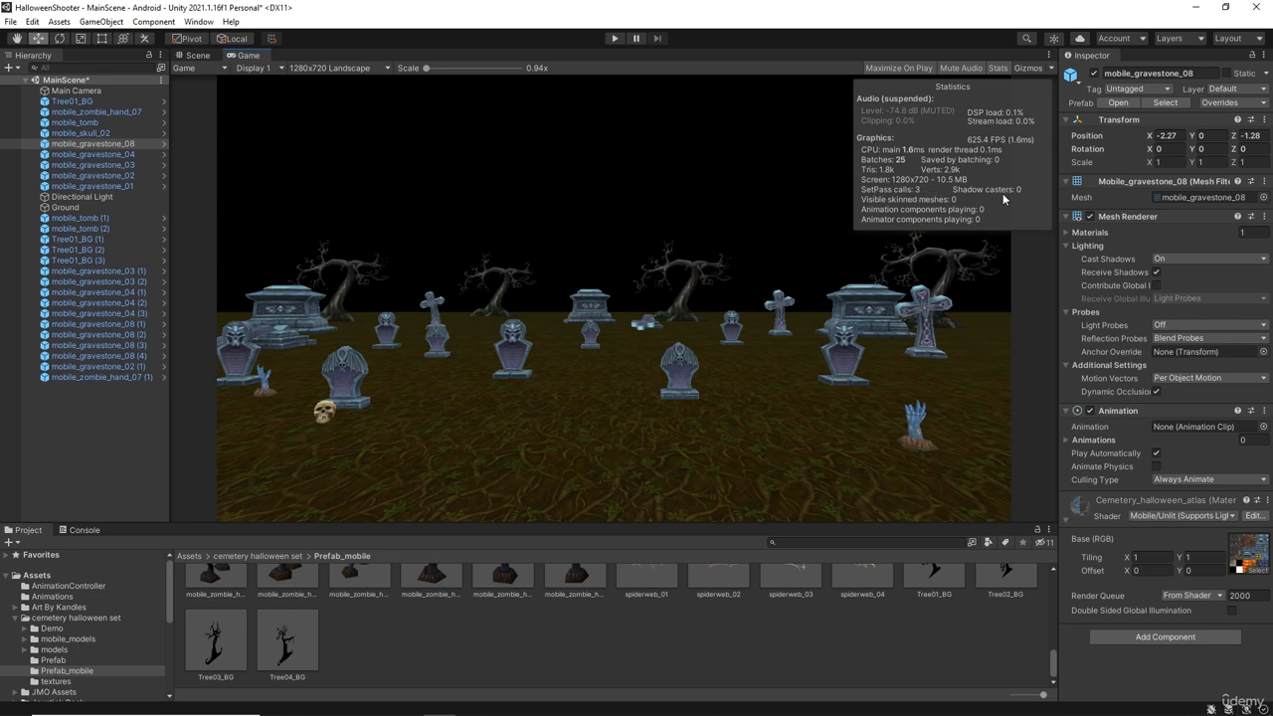
{"action": "left_click", "coordinate": [997, 67]}
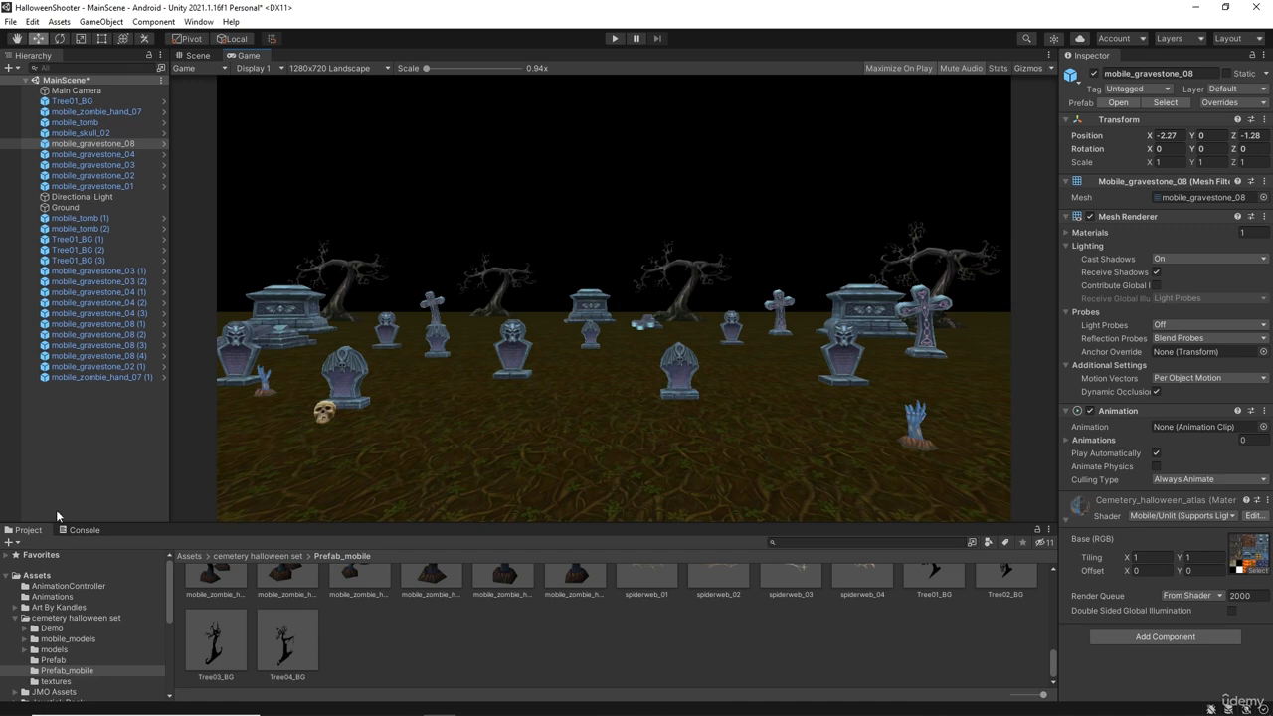